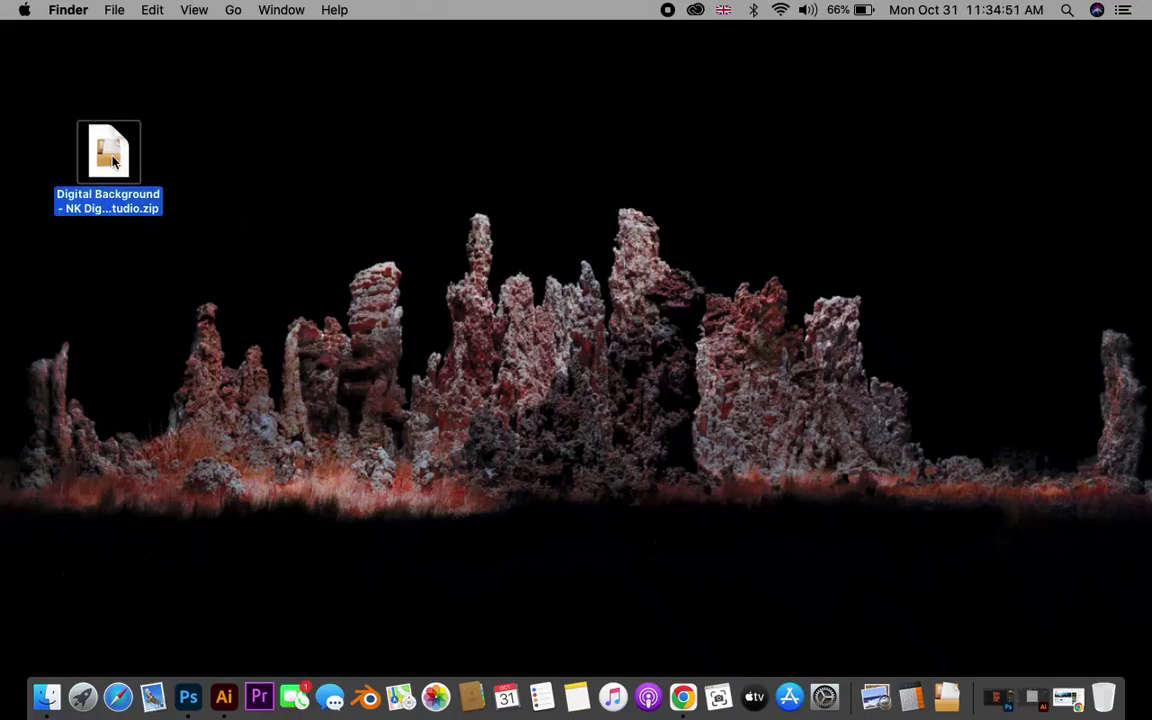
Step: Unarchive the Digital Background zip on the desktop
{"action": "mouse_move", "coordinate": [108, 165]}
{"action": "left_mouse_down"}
{"action": "mouse_move", "coordinate": [100, 128]}
{"action": "mouse_move", "coordinate": [178, 145]}
{"action": "left_mouse_up"}
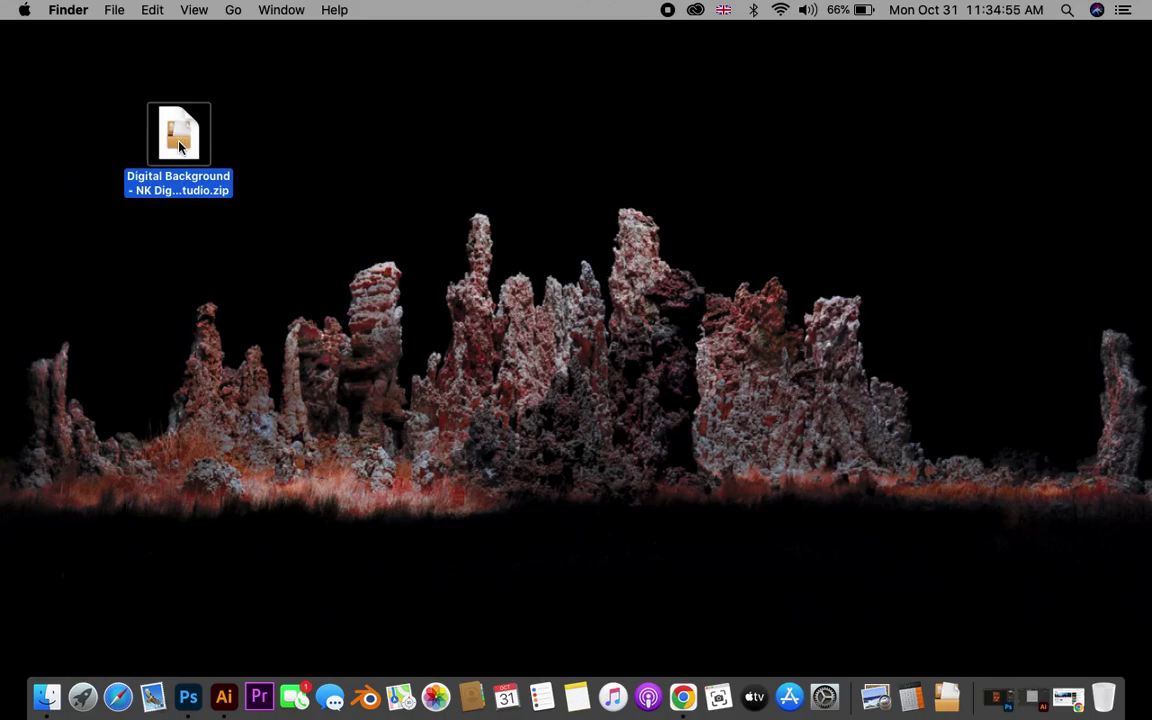
{"action": "right_click", "coordinate": [180, 146]}
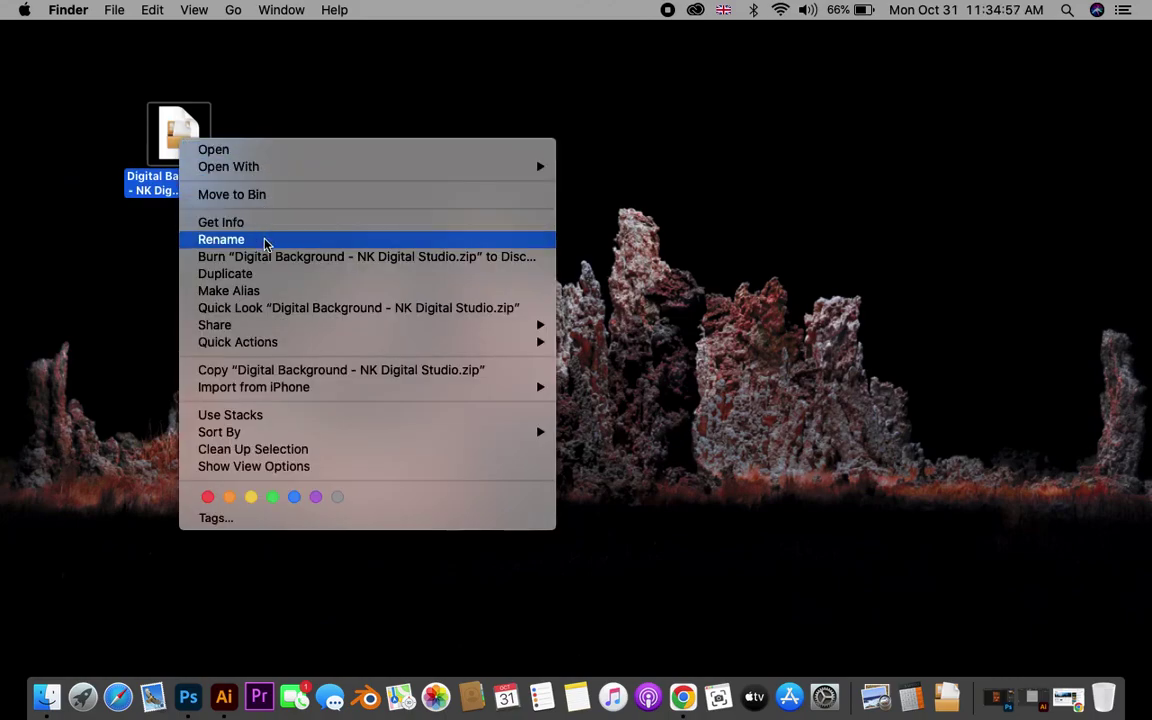
{"action": "left_click", "coordinate": [226, 152]}
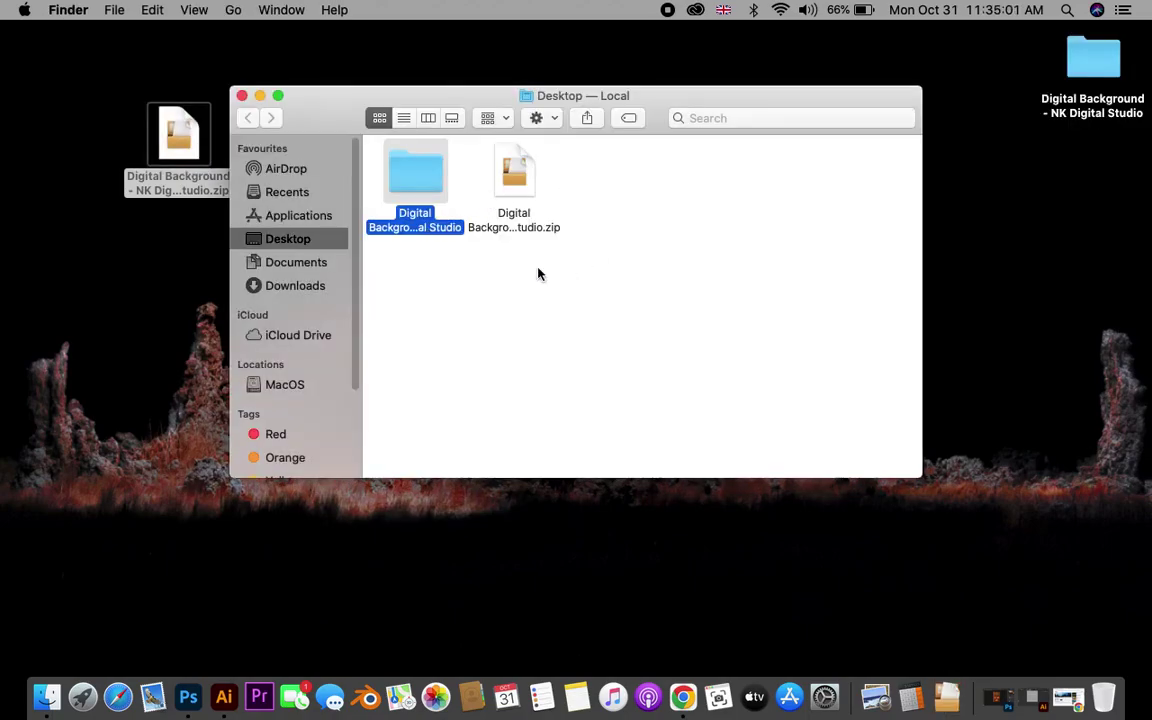
Step: Browse the extracted folder's 50 background images, then close its window
{"action": "double_click", "coordinate": [426, 183]}
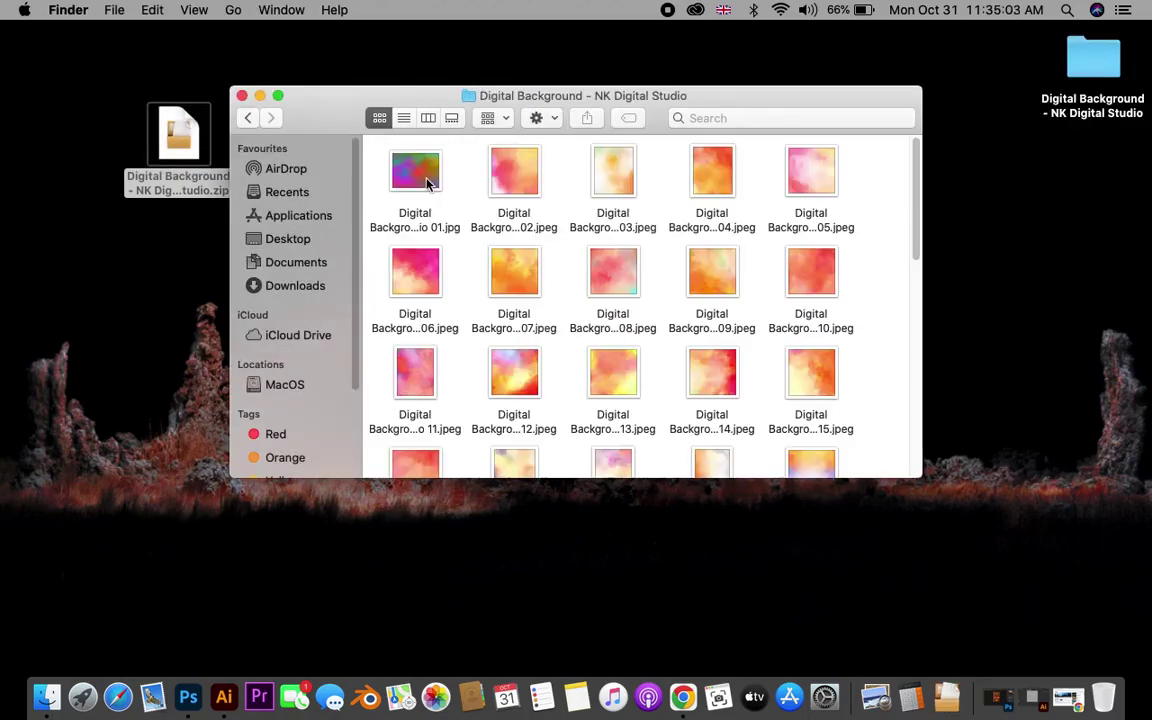
{"action": "scroll", "coordinate": [543, 237], "scroll_direction": "down", "scroll_amount": 1}
{"action": "scroll", "coordinate": [543, 237], "scroll_direction": "down", "scroll_amount": 3}
{"action": "scroll", "coordinate": [543, 237], "scroll_direction": "down", "scroll_amount": 2}
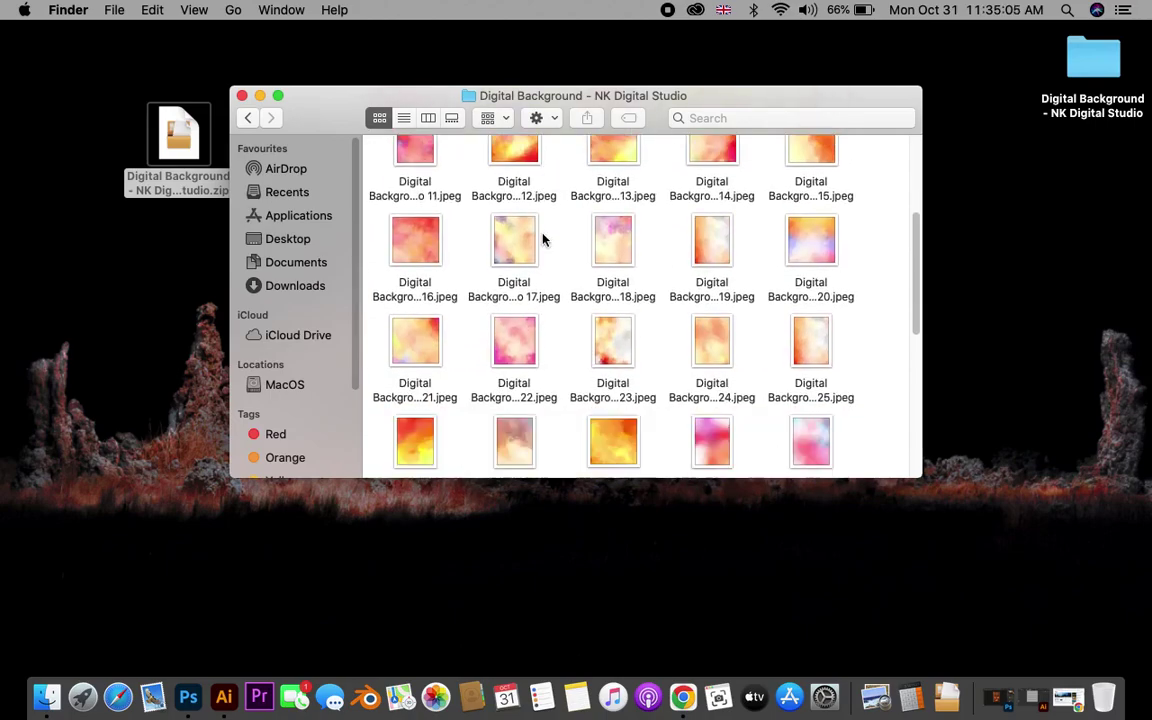
{"action": "scroll", "coordinate": [543, 237], "scroll_direction": "down", "scroll_amount": 1}
{"action": "scroll", "coordinate": [543, 237], "scroll_direction": "down", "scroll_amount": 1}
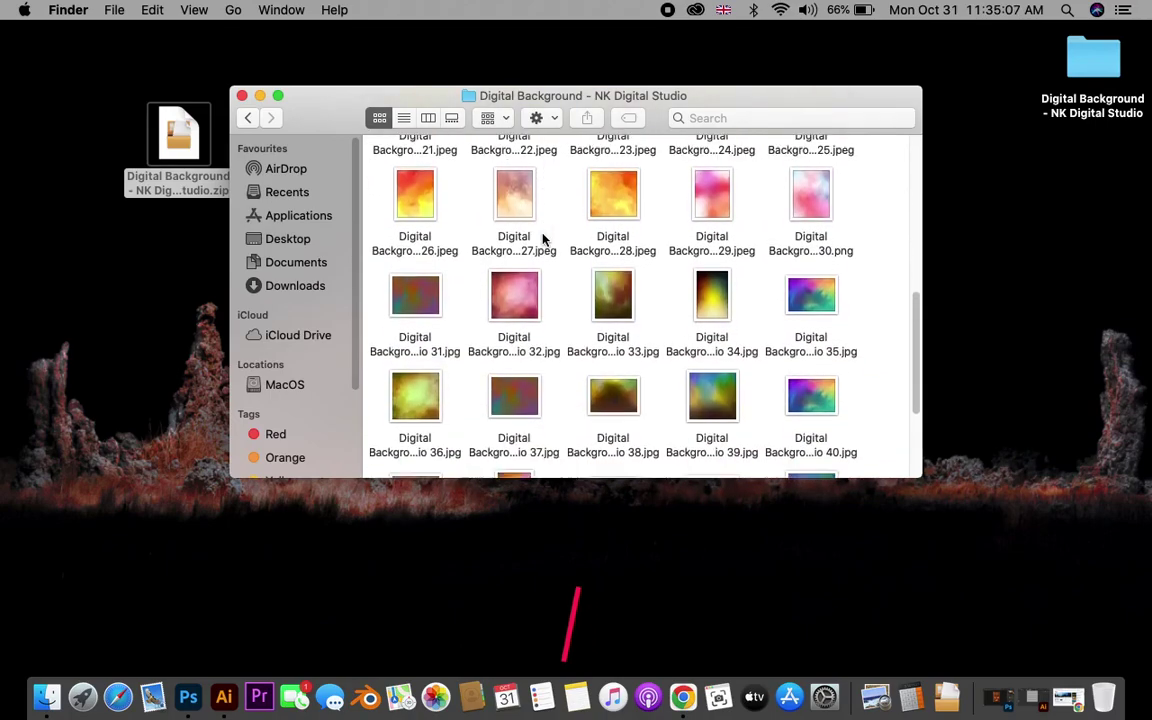
{"action": "scroll", "coordinate": [543, 237], "scroll_direction": "down", "scroll_amount": 1}
{"action": "scroll", "coordinate": [543, 238], "scroll_direction": "down", "scroll_amount": 1}
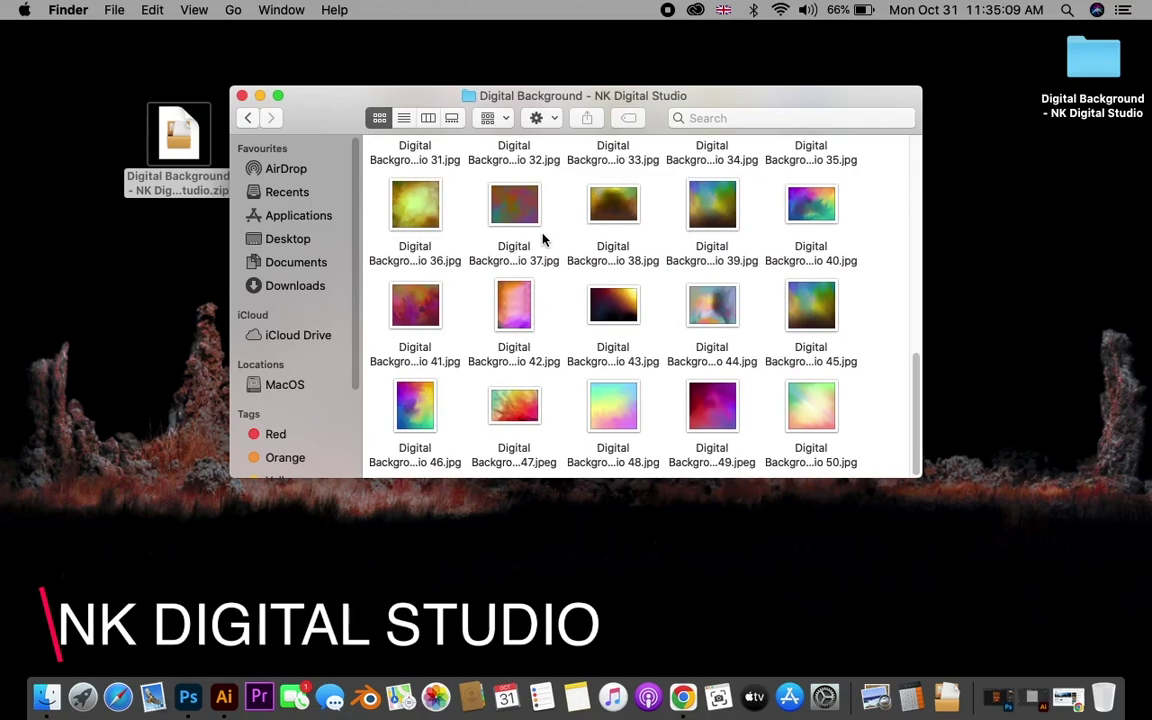
{"action": "scroll", "coordinate": [543, 237], "scroll_direction": "up", "scroll_amount": 1}
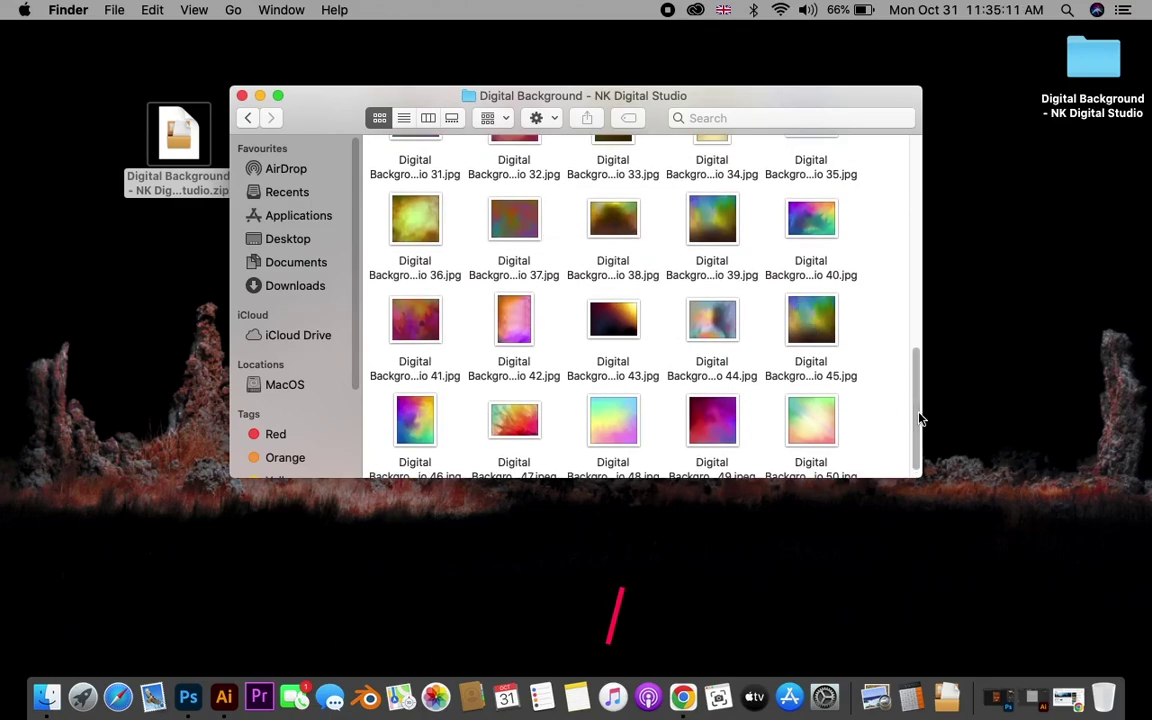
{"action": "left_click_drag", "start_coordinate": [918, 417], "coordinate": [895, 199]}
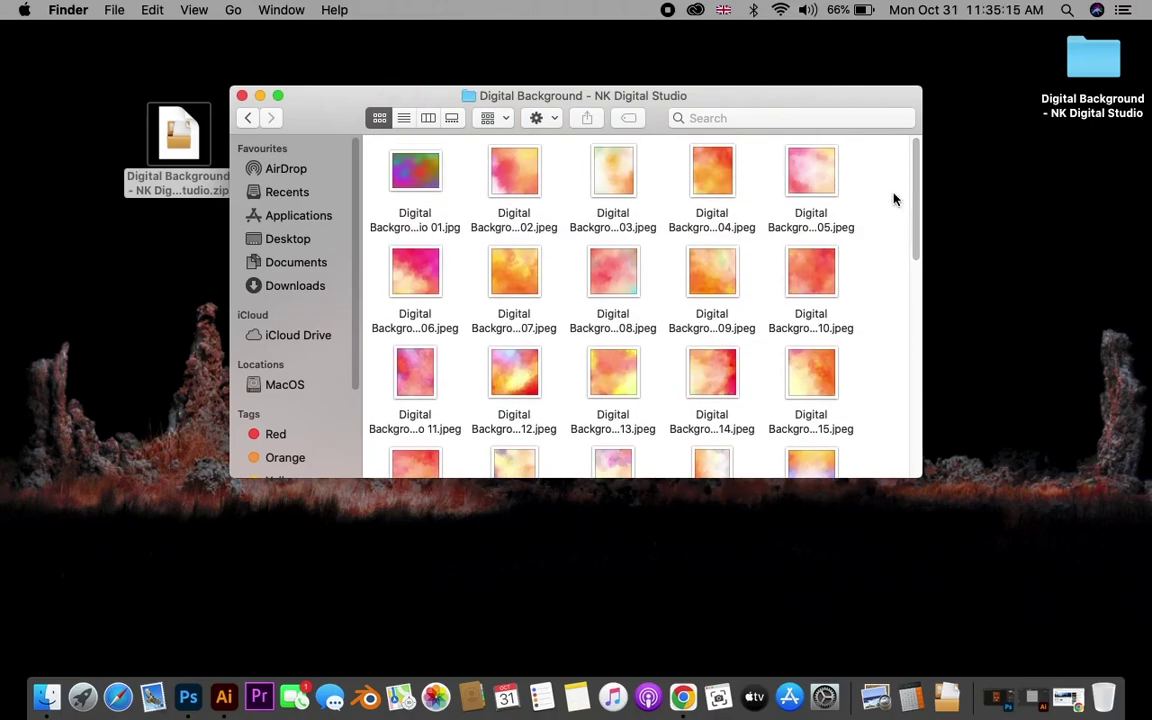
{"action": "left_click", "coordinate": [242, 96]}
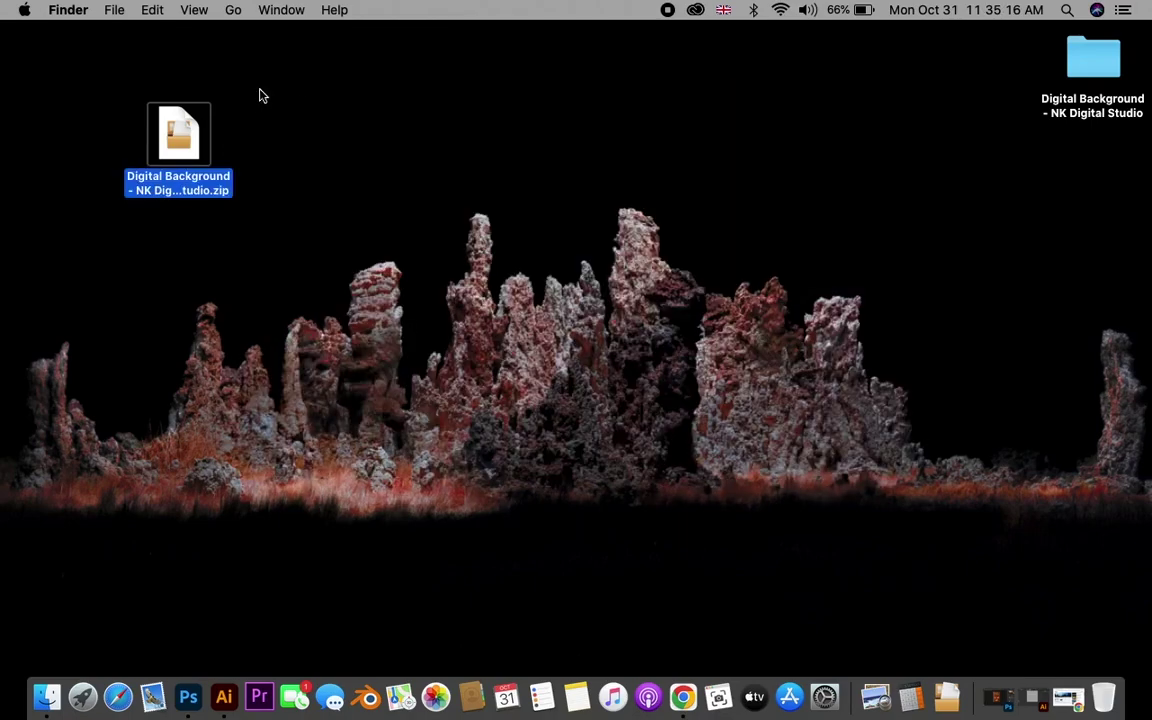
Step: Launch Photoshop and create a new 12 × 18 inch, 300 ppi document
{"action": "left_click", "coordinate": [322, 79]}
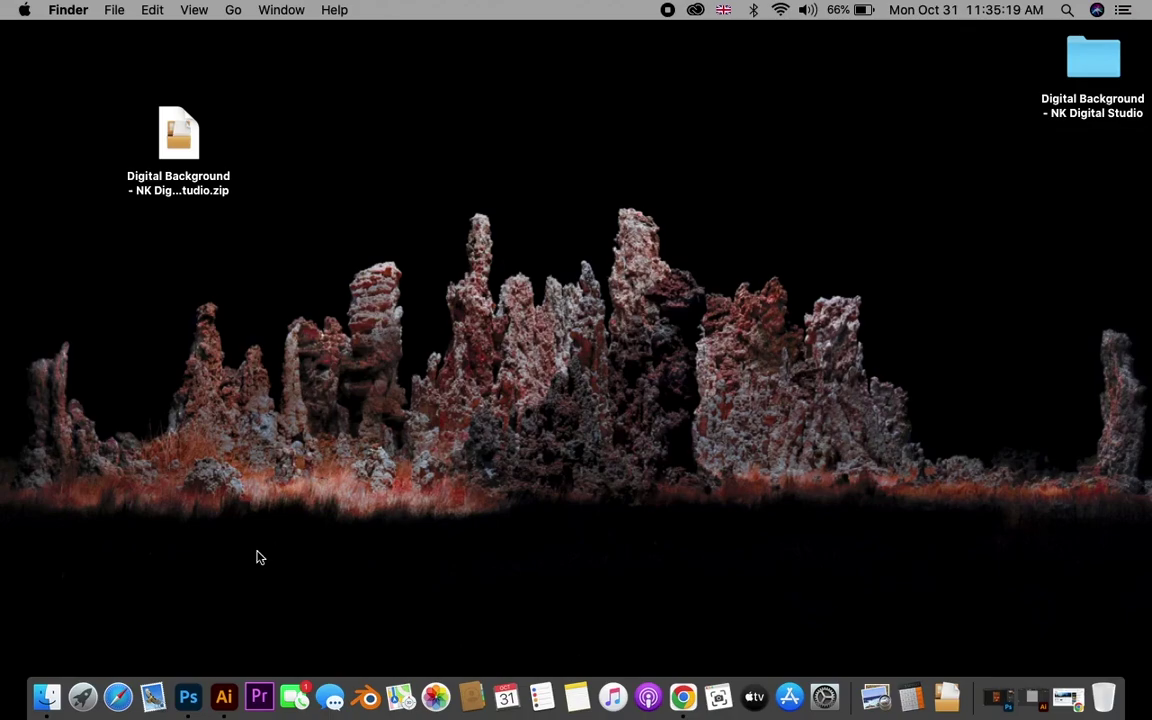
{"action": "left_click", "coordinate": [178, 672]}
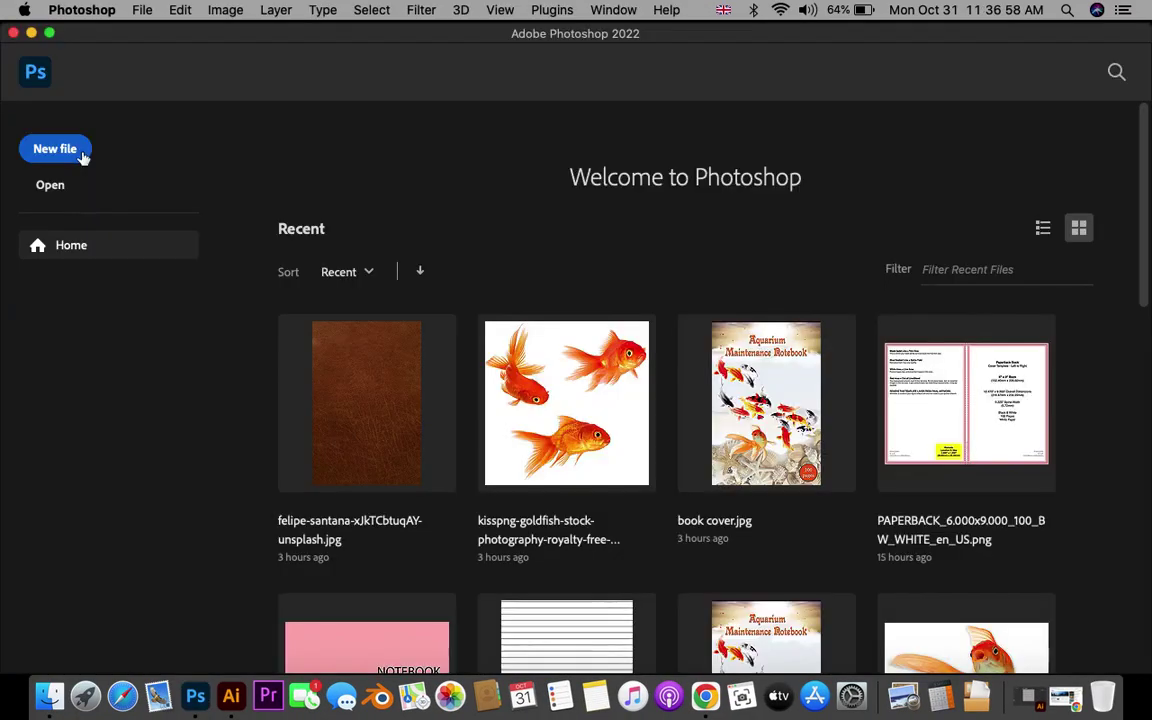
{"action": "left_click", "coordinate": [82, 153]}
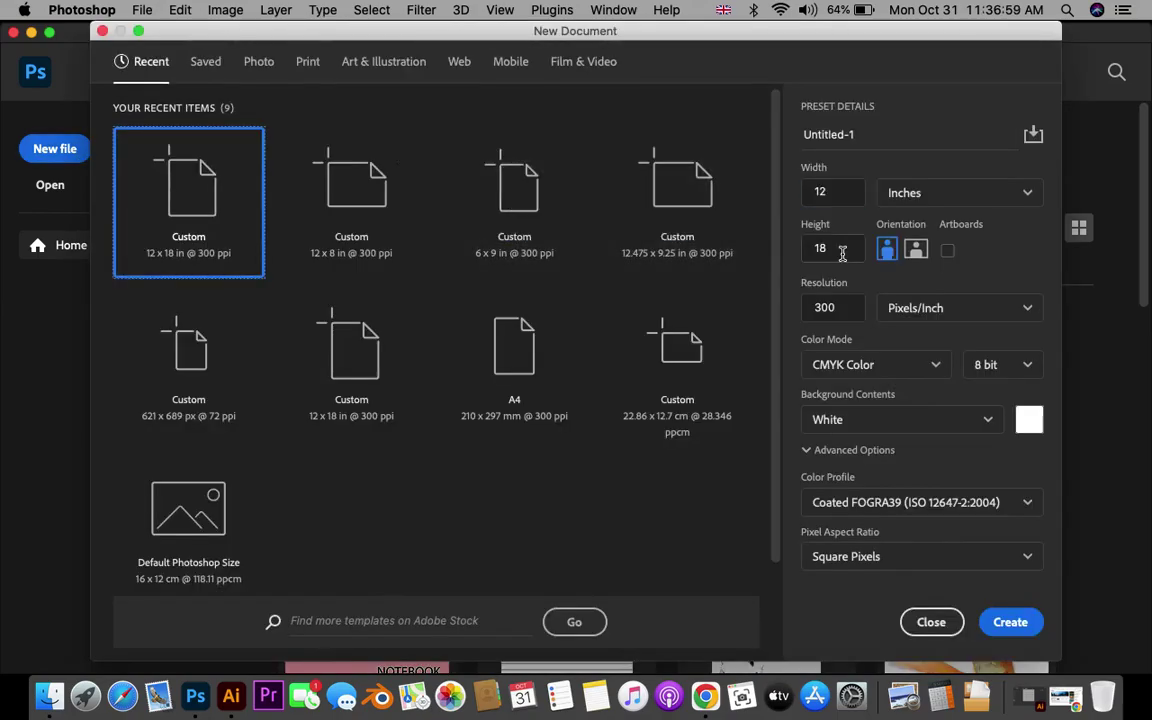
{"action": "left_click_drag", "start_coordinate": [836, 193], "coordinate": [787, 188]}
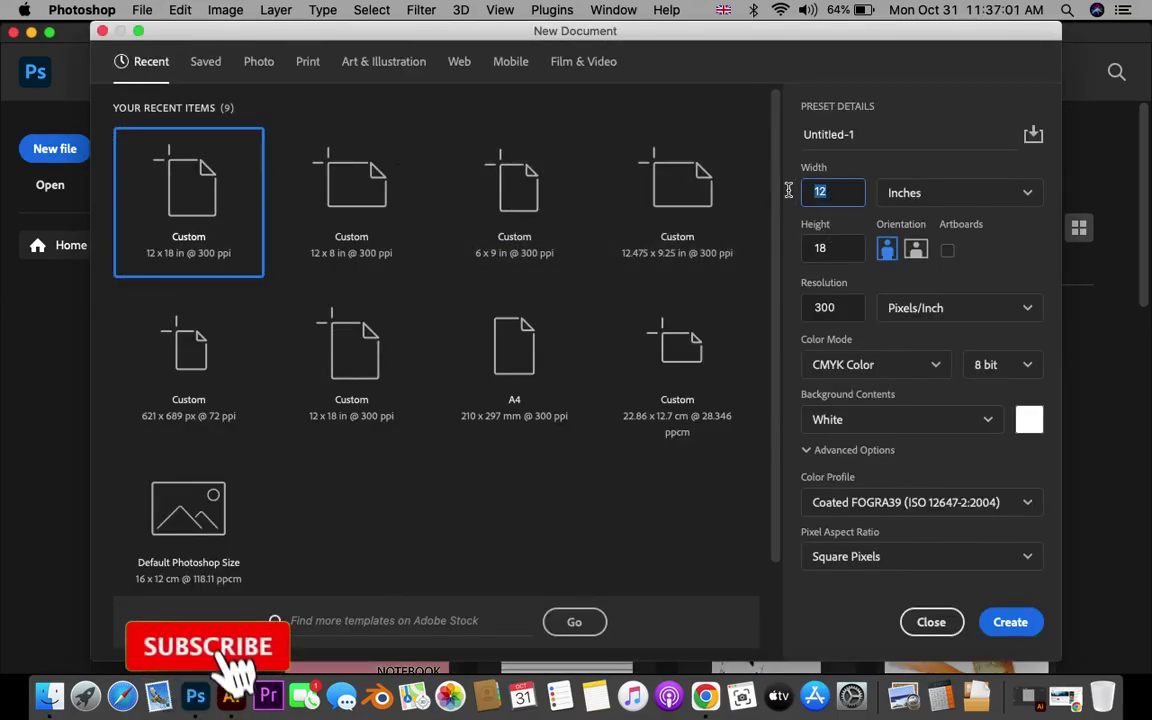
{"action": "key", "text": "Tab"}
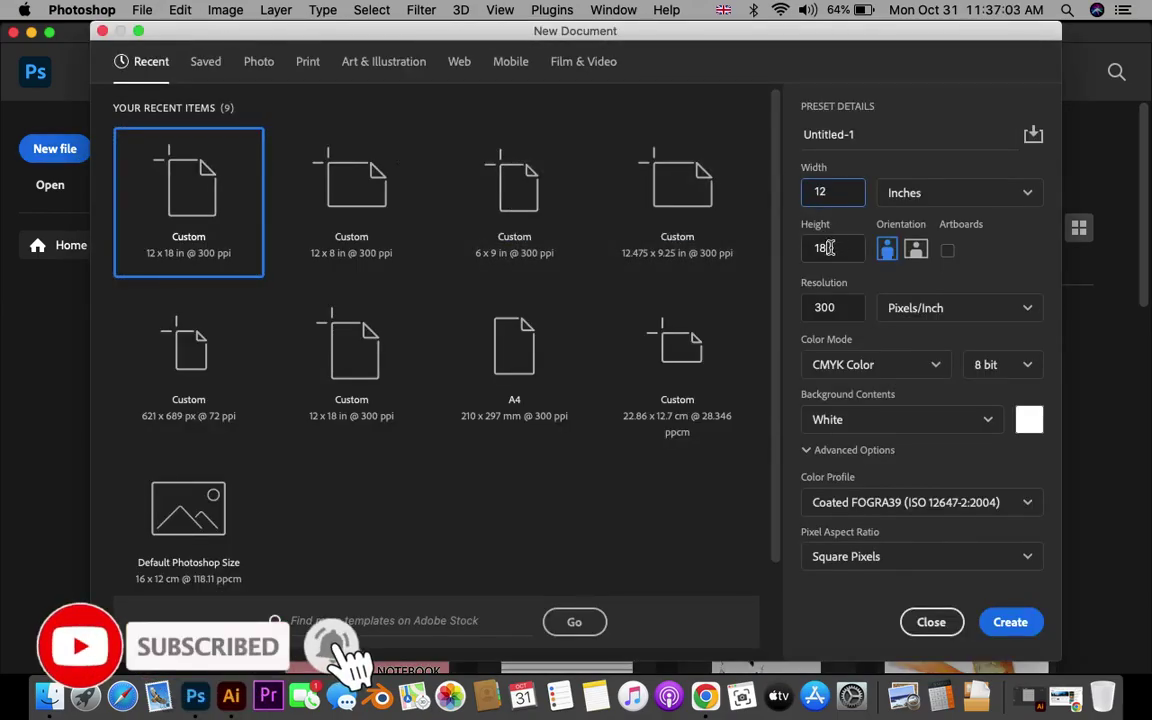
{"action": "type", "text": "18"}
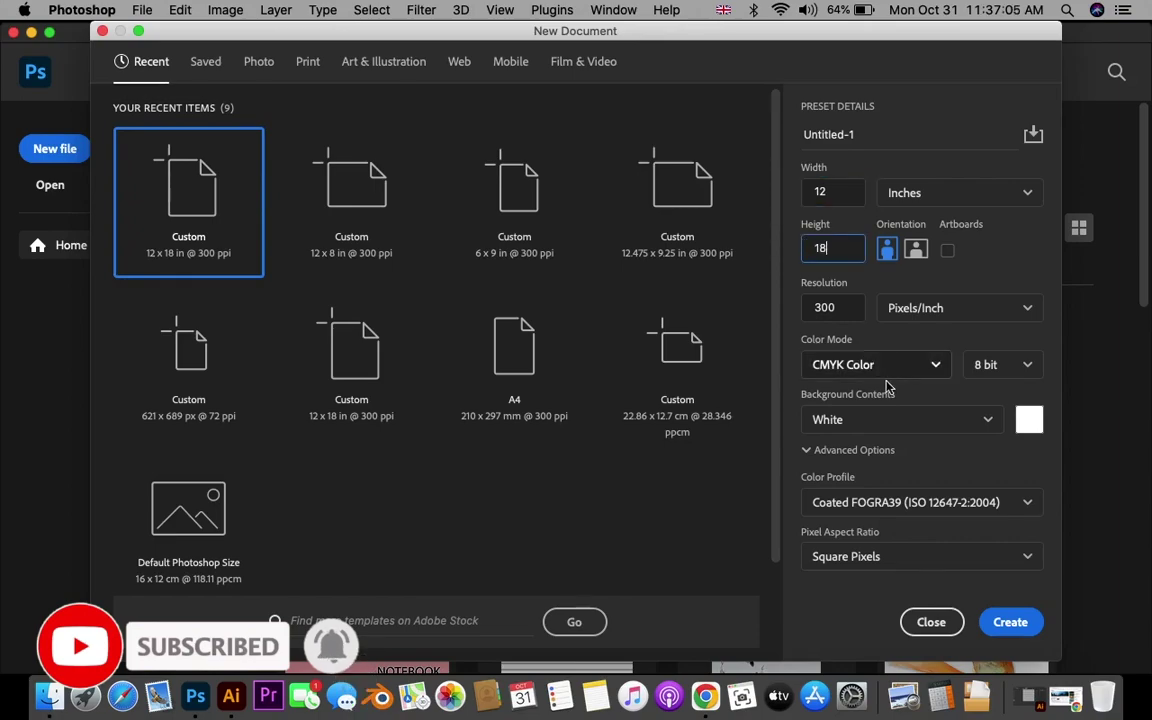
{"action": "left_click", "coordinate": [1012, 622]}
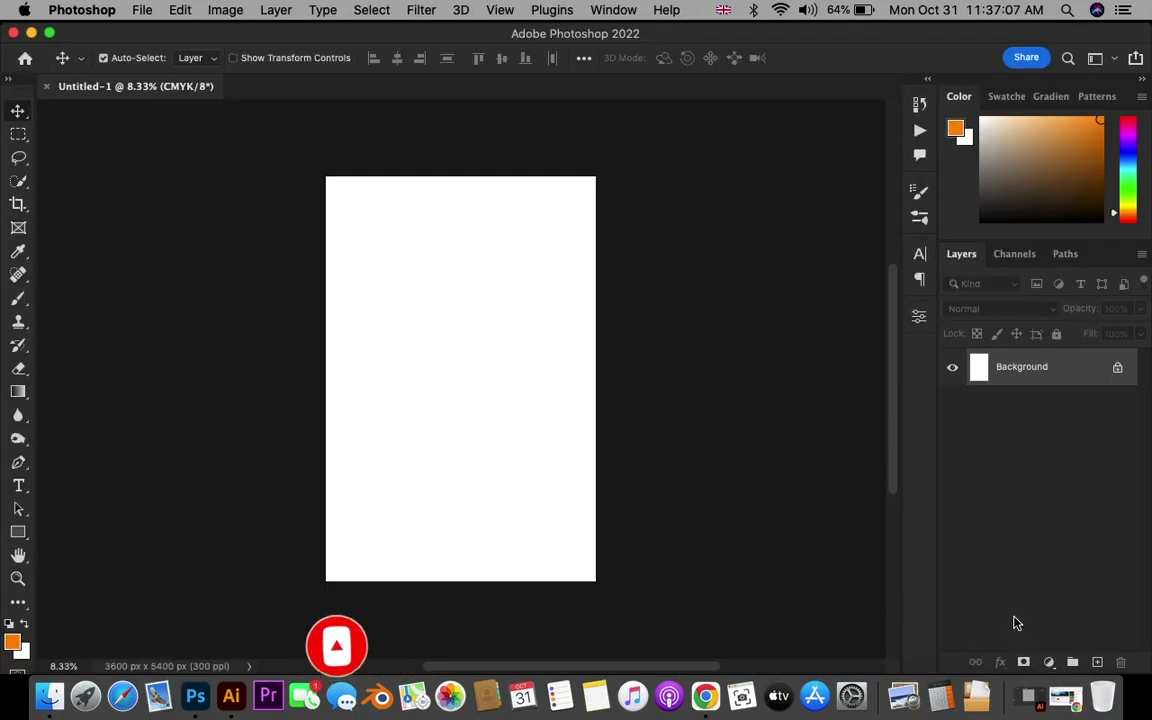
Step: Open 'Digital Background - NK Digital Studio 01.jpg' from the extracted folder in Photoshop 2022
{"action": "left_click", "coordinate": [31, 33]}
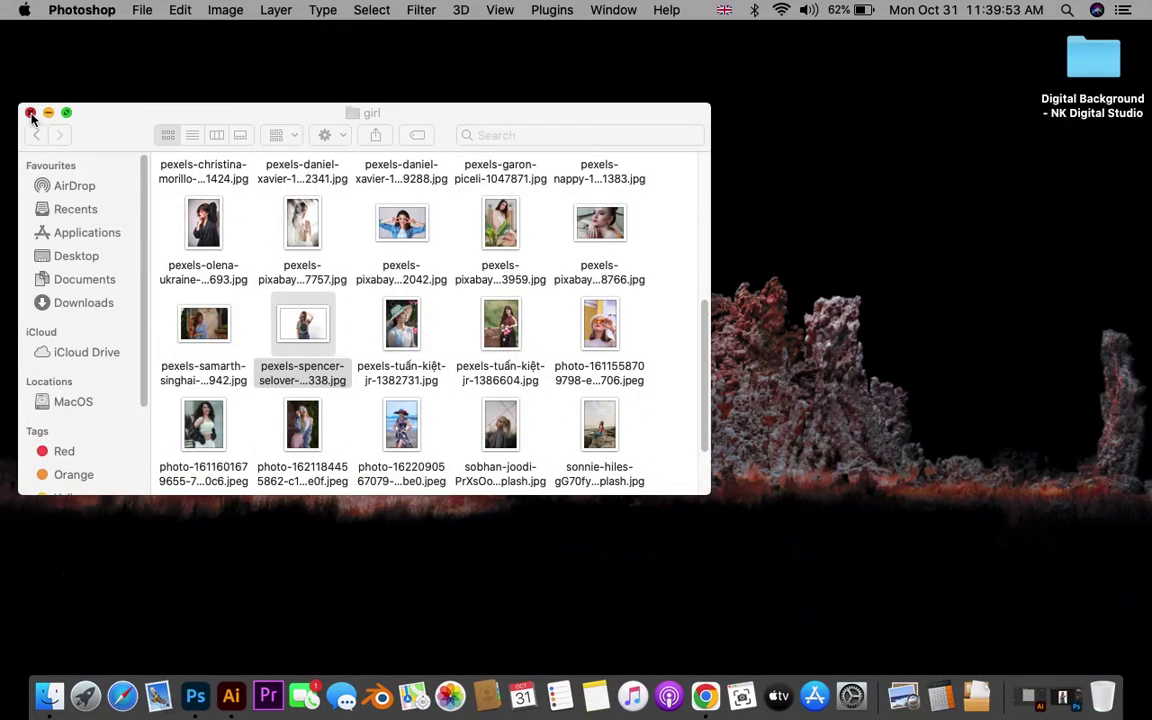
{"action": "left_click", "coordinate": [30, 113]}
{"action": "left_click", "coordinate": [1100, 78]}
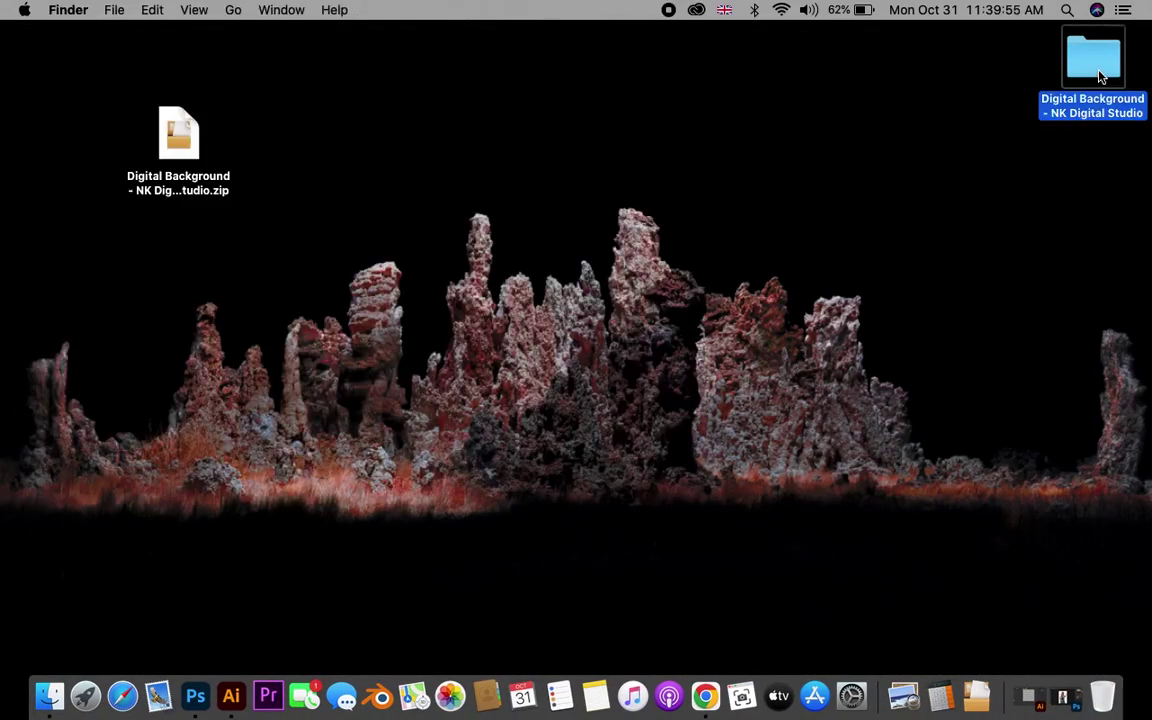
{"action": "double_click", "coordinate": [1100, 78]}
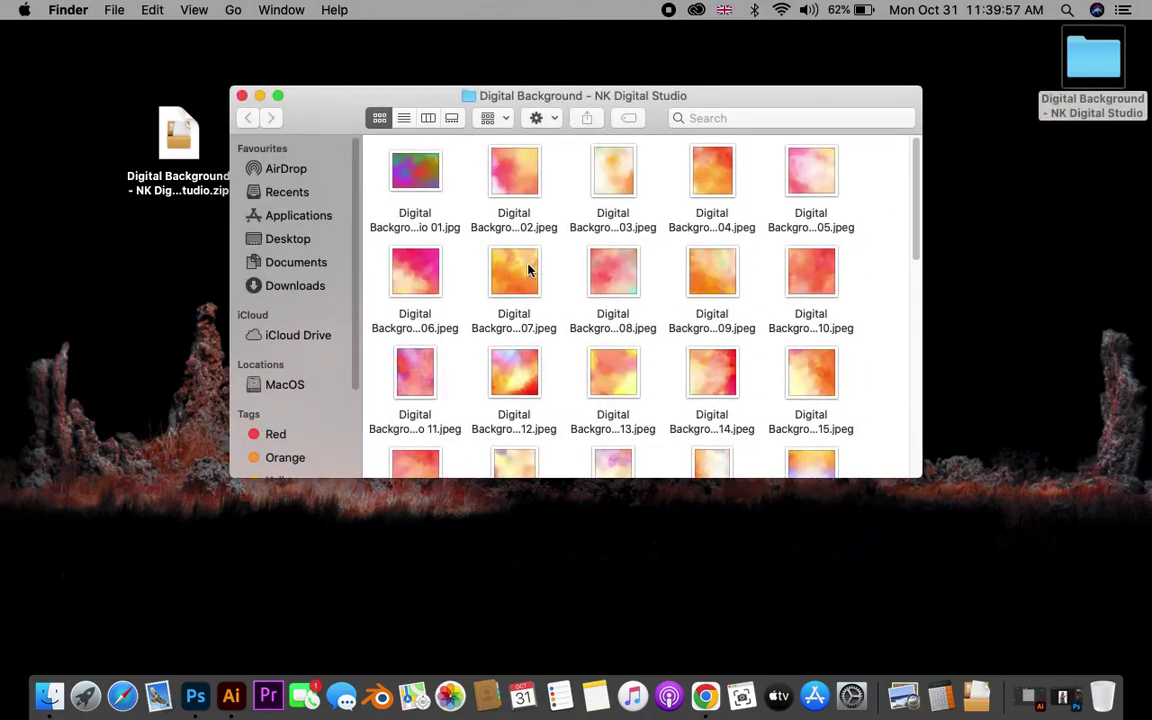
{"action": "right_click", "coordinate": [409, 177]}
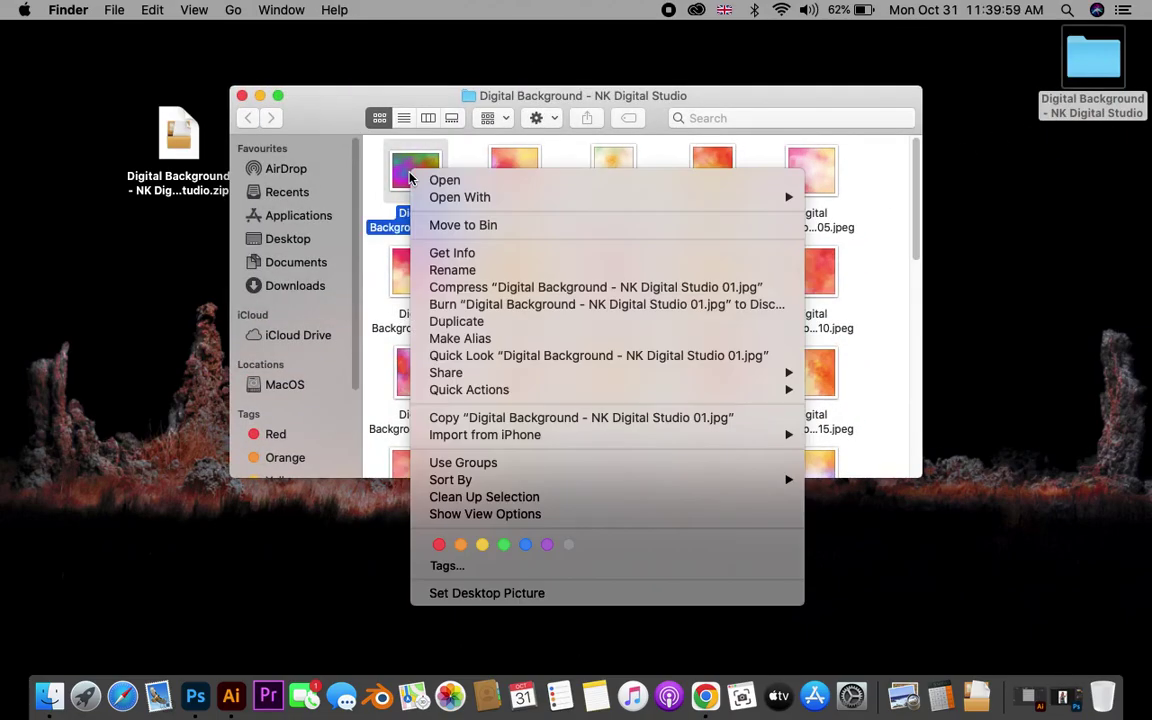
{"action": "mouse_move", "coordinate": [460, 197]}
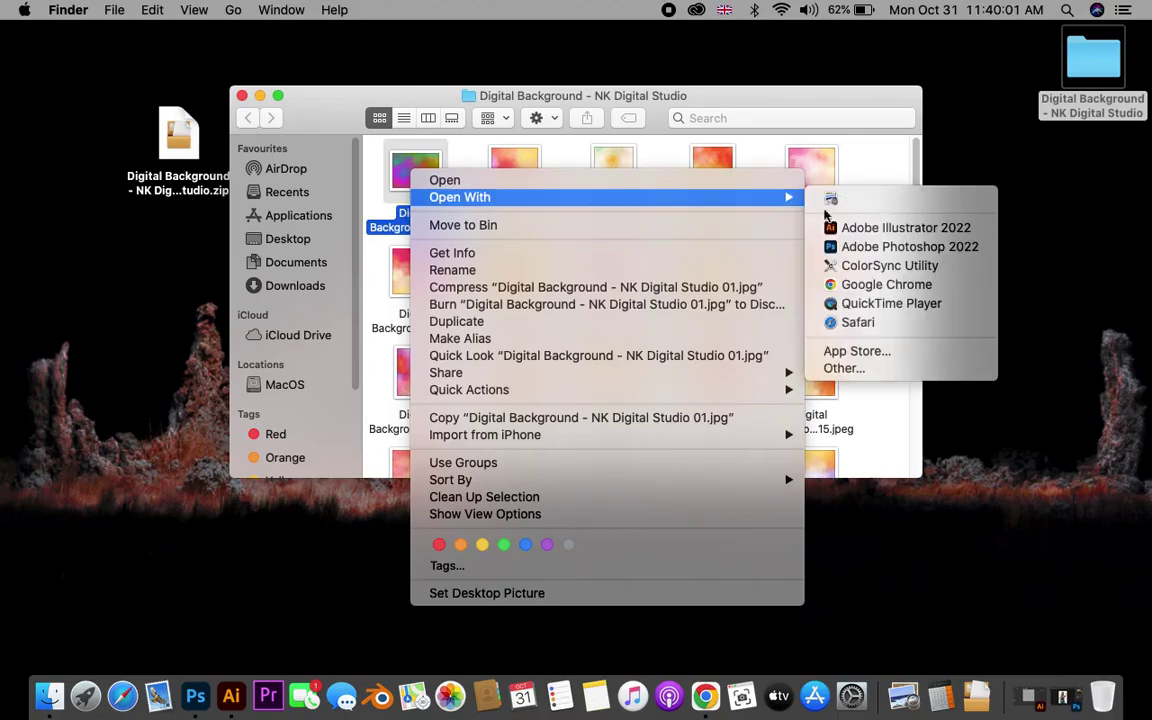
{"action": "left_click", "coordinate": [870, 247]}
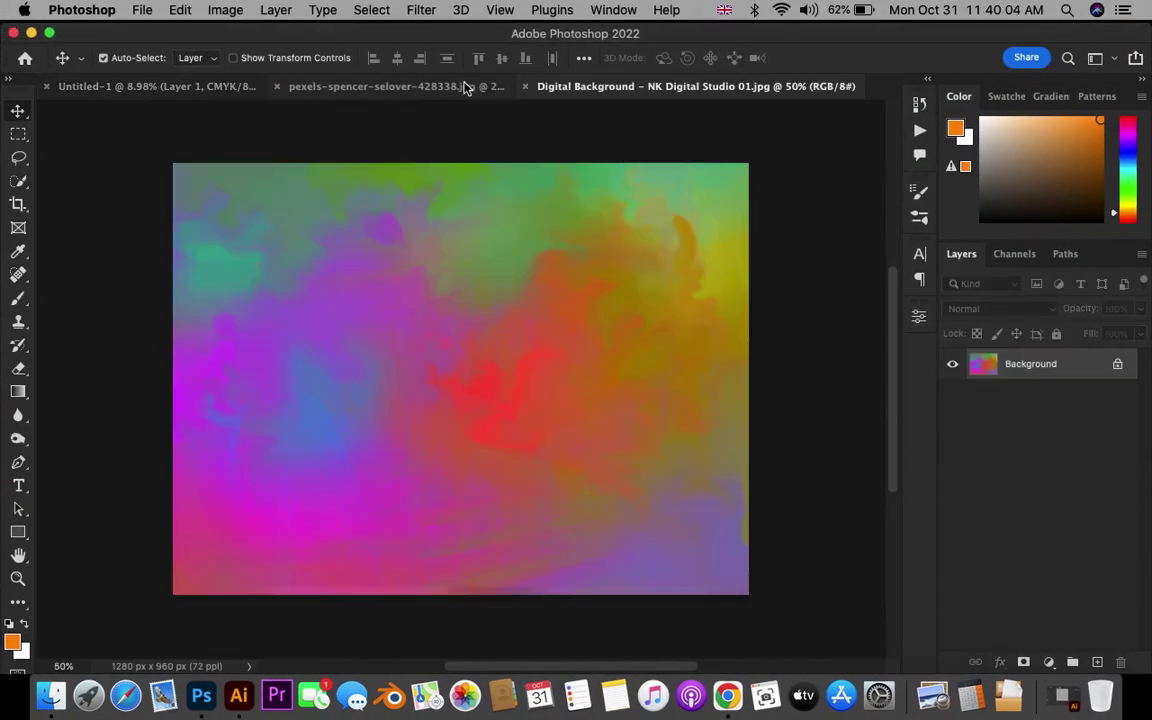
Step: Close the pexels cutout document without saving and drag background 01 into the portrait
{"action": "left_click", "coordinate": [464, 88]}
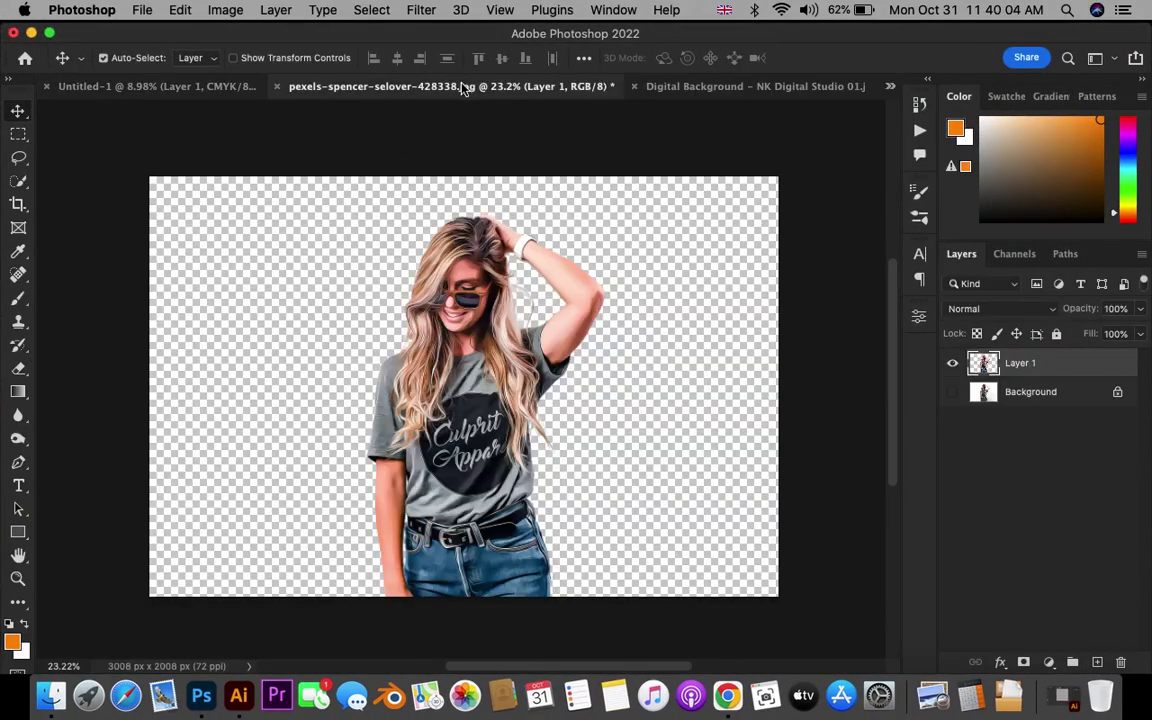
{"action": "left_click", "coordinate": [277, 86]}
{"action": "left_click", "coordinate": [514, 261]}
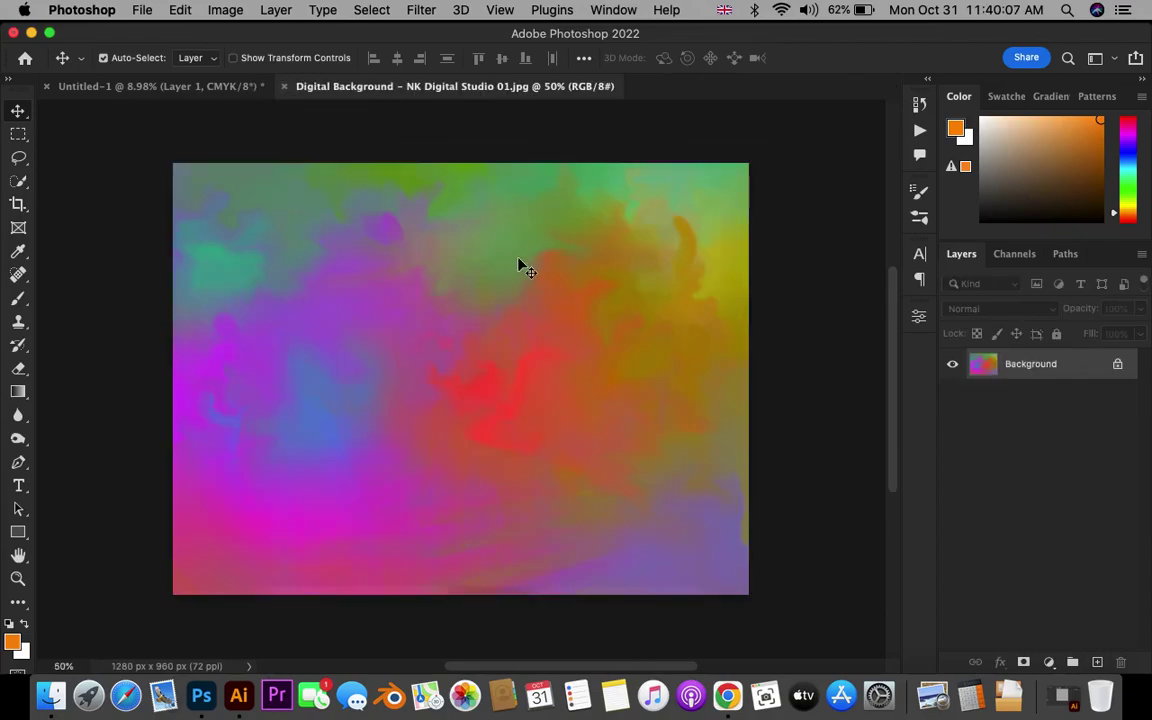
{"action": "left_click_drag", "start_coordinate": [503, 303], "coordinate": [254, 124]}
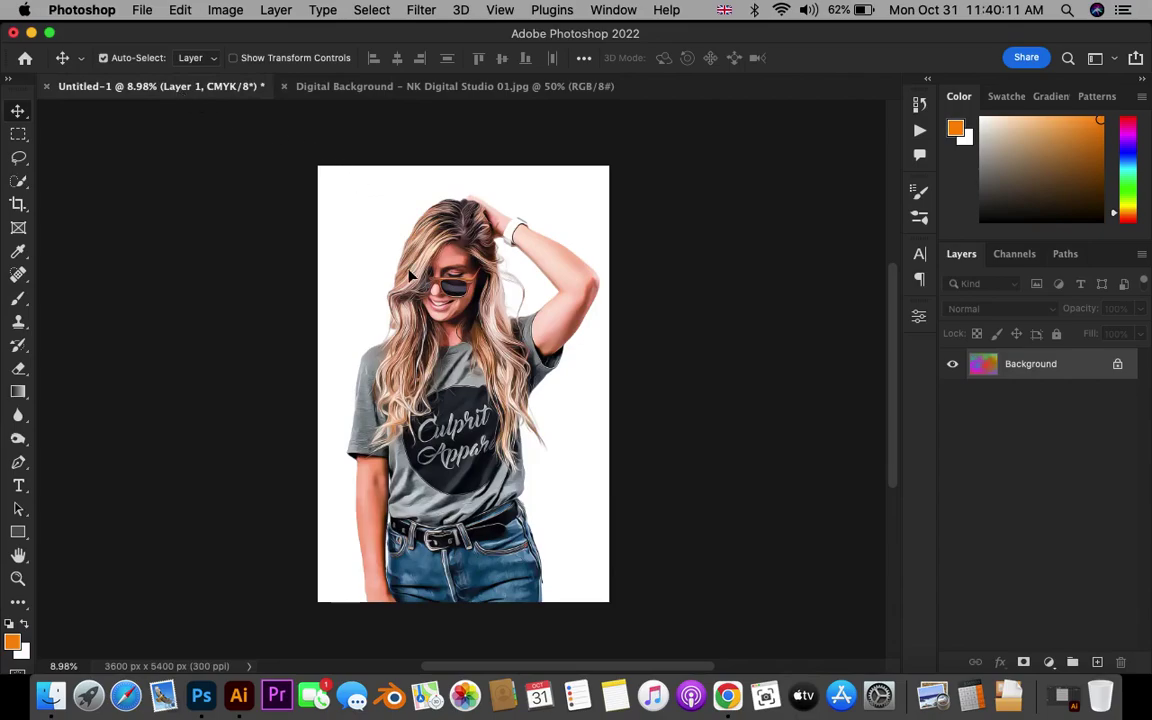
{"action": "left_click_drag", "start_coordinate": [410, 278], "coordinate": [410, 279]}
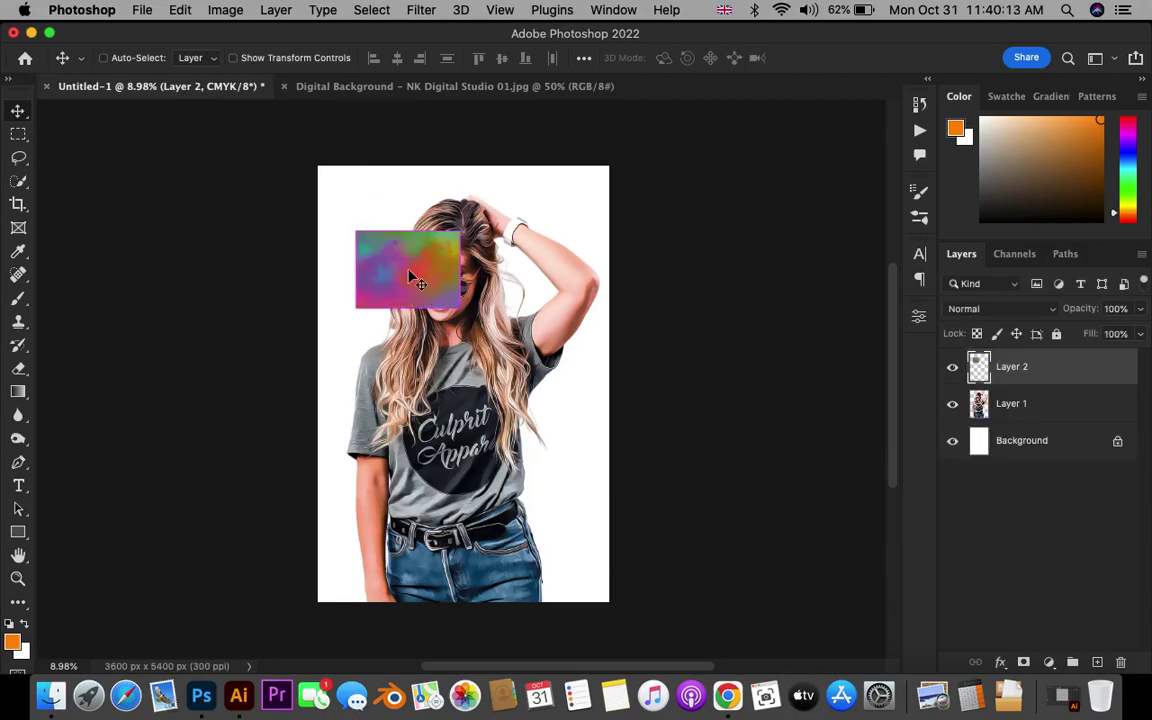
Step: Rotate the background 90° clockwise, scale it to fill the canvas, and place it beneath the portrait
{"action": "key", "text": "super+t"}
{"action": "right_click", "coordinate": [410, 272]}
{"action": "left_click", "coordinate": [482, 586]}
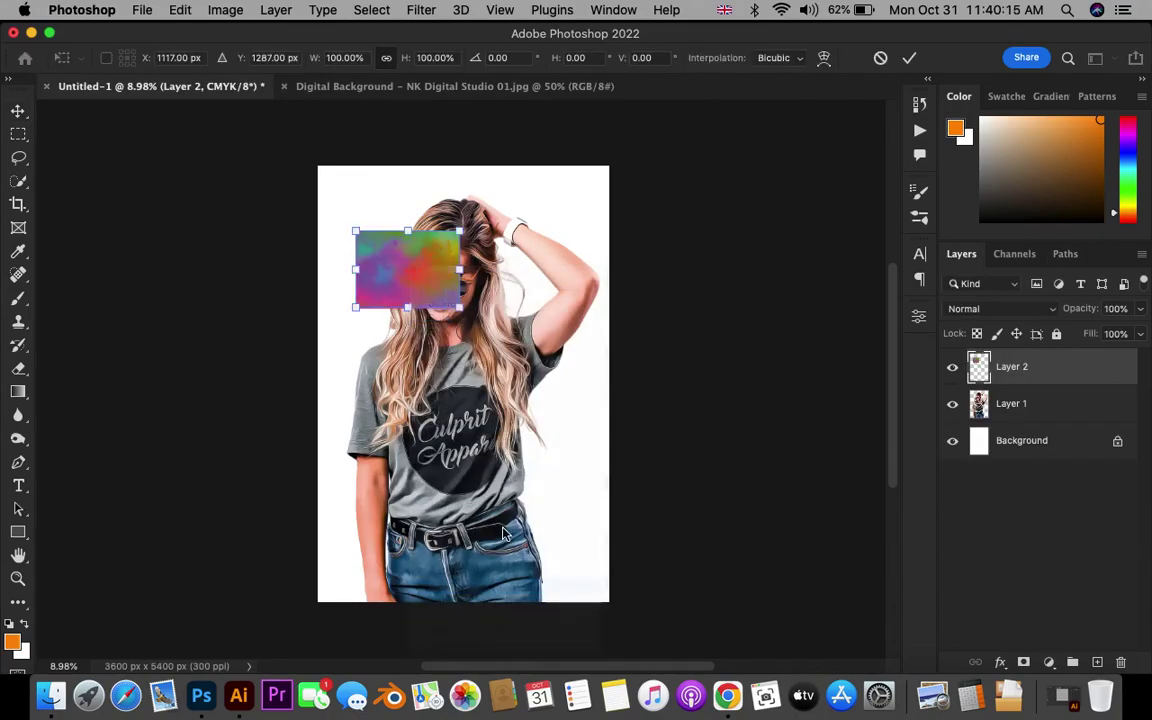
{"action": "mouse_move", "coordinate": [397, 237]}
{"action": "left_mouse_down"}
{"action": "mouse_move", "coordinate": [362, 218]}
{"action": "mouse_move", "coordinate": [334, 175]}
{"action": "left_mouse_up"}
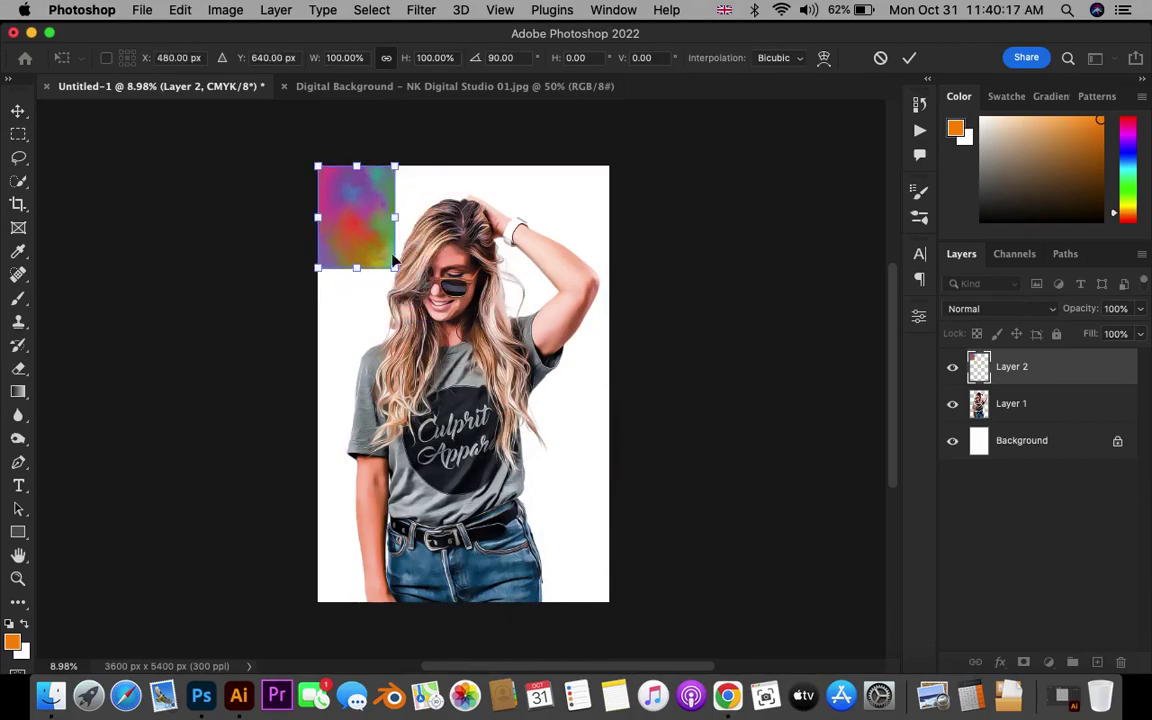
{"action": "left_click_drag", "start_coordinate": [396, 270], "coordinate": [607, 603]}
{"action": "key", "text": "Return"}
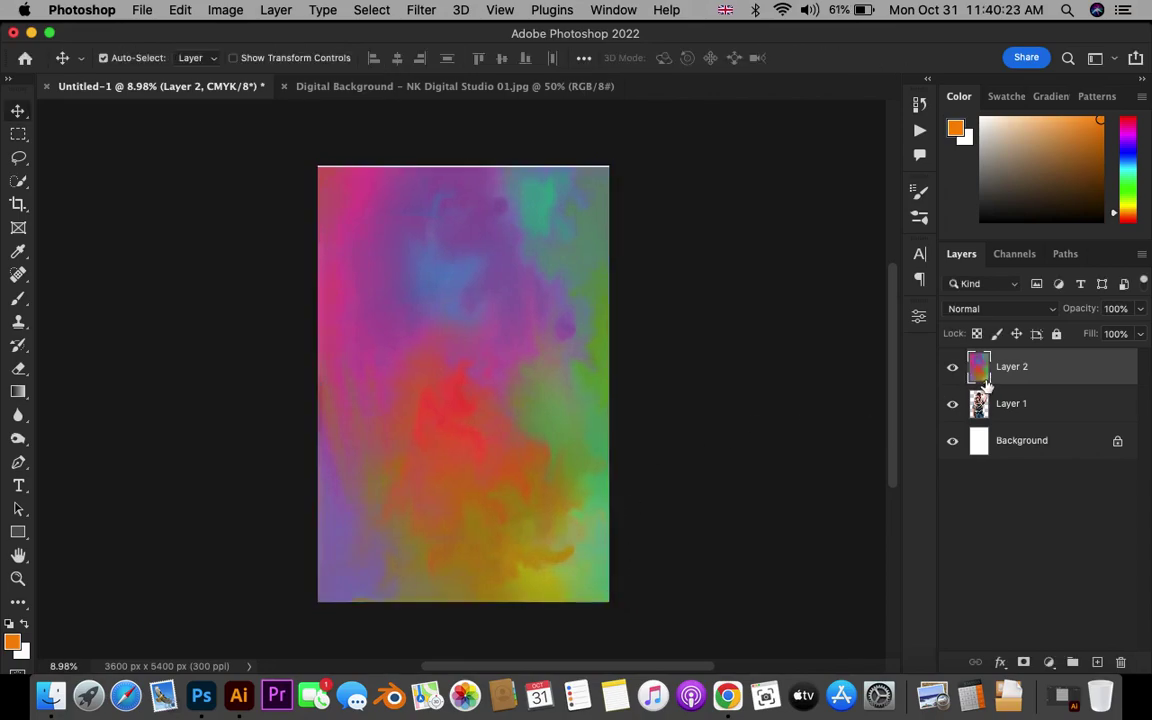
{"action": "left_click_drag", "start_coordinate": [1014, 378], "coordinate": [1018, 423]}
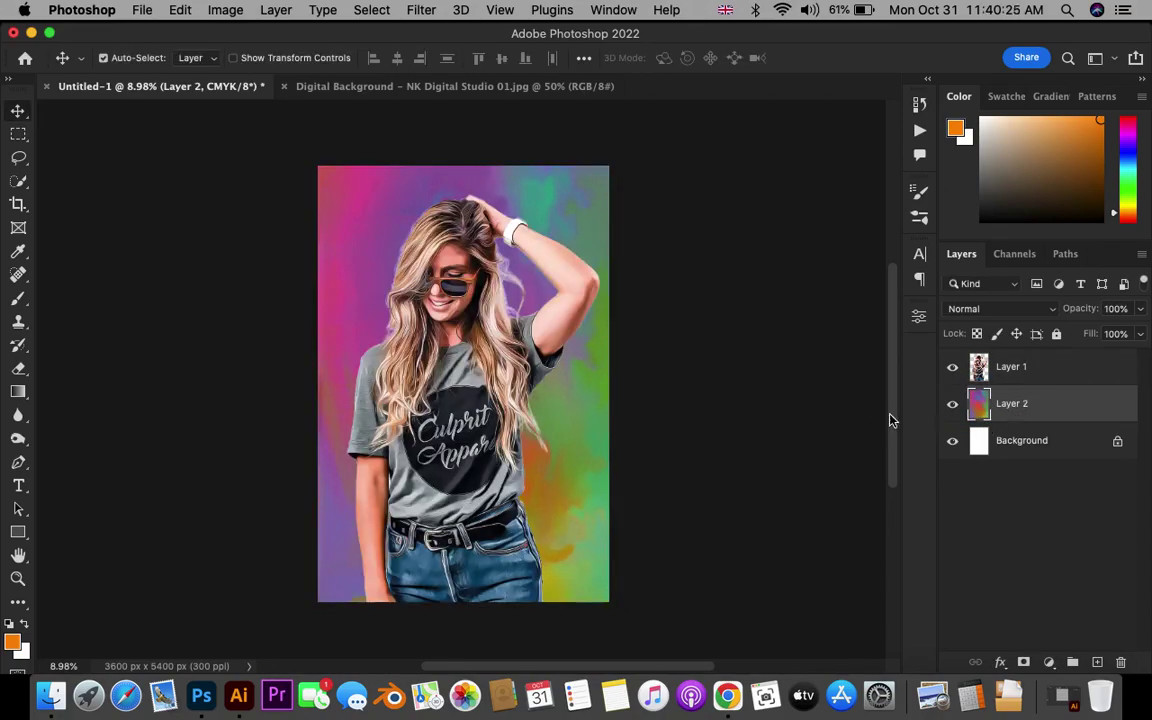
Step: Deselect the background layer and close the Digital Background 01 image document
{"action": "scroll", "coordinate": [415, 268], "scroll_direction": "up", "scroll_amount": 3}
{"action": "scroll", "coordinate": [415, 268], "scroll_direction": "up", "scroll_amount": 8}
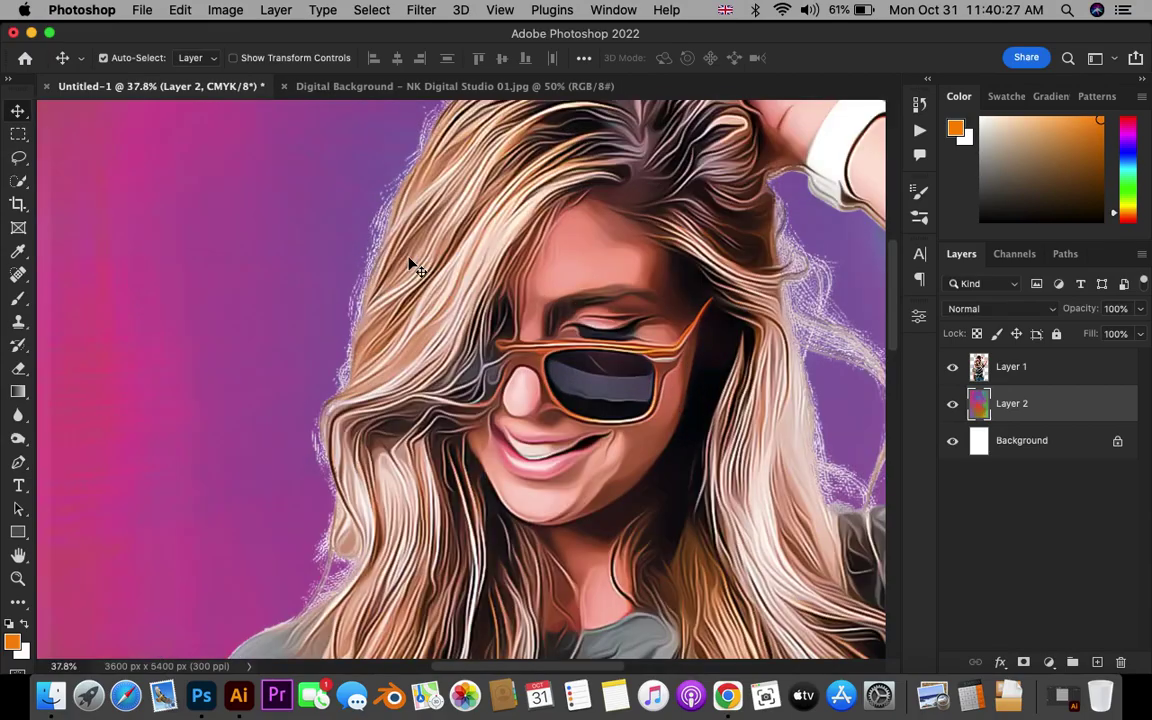
{"action": "scroll", "coordinate": [415, 268], "scroll_direction": "down", "scroll_amount": 1}
{"action": "scroll", "coordinate": [409, 259], "scroll_direction": "down", "scroll_amount": 2}
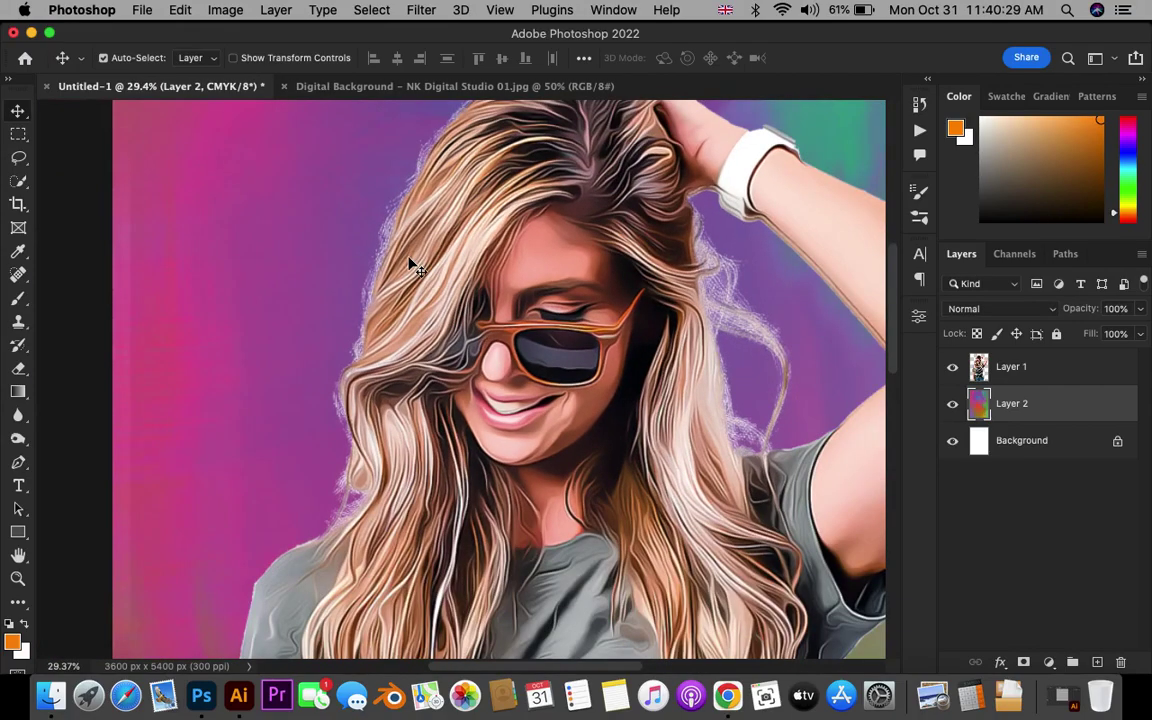
{"action": "scroll", "coordinate": [409, 259], "scroll_direction": "down", "scroll_amount": 3}
{"action": "scroll", "coordinate": [409, 259], "scroll_direction": "down", "scroll_amount": 3}
{"action": "scroll", "coordinate": [409, 259], "scroll_direction": "down", "scroll_amount": 2}
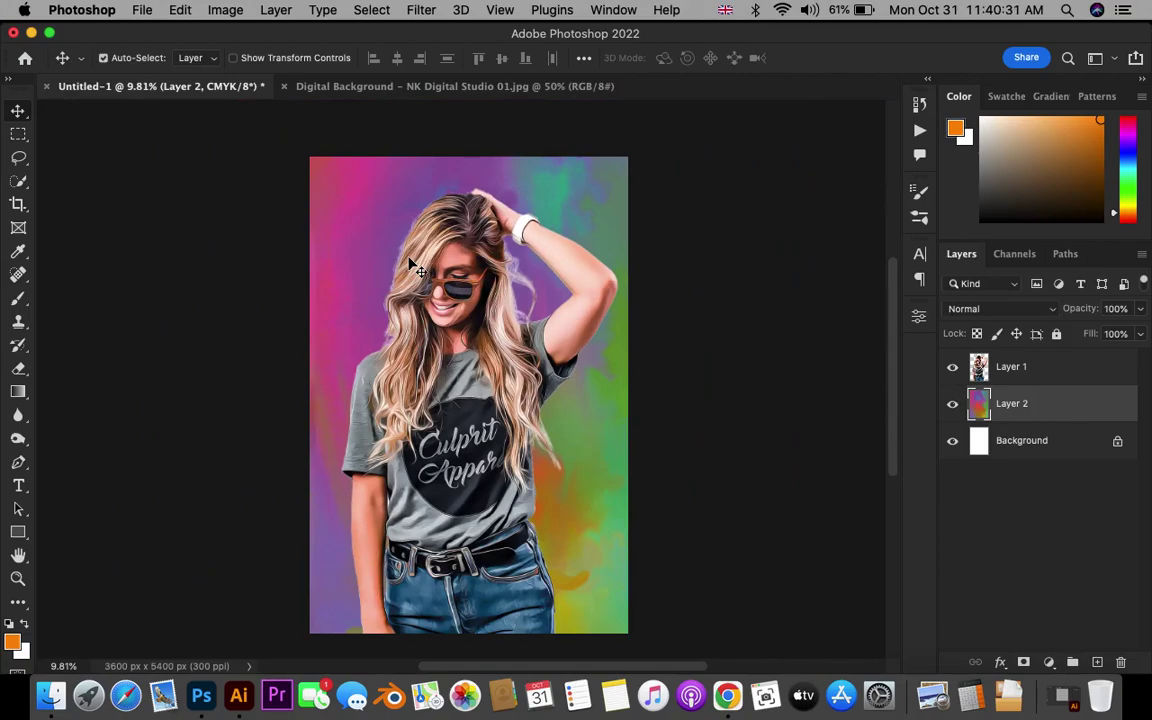
{"action": "scroll", "coordinate": [411, 264], "scroll_direction": "down", "scroll_amount": 1}
{"action": "scroll", "coordinate": [411, 264], "scroll_direction": "down", "scroll_amount": 2}
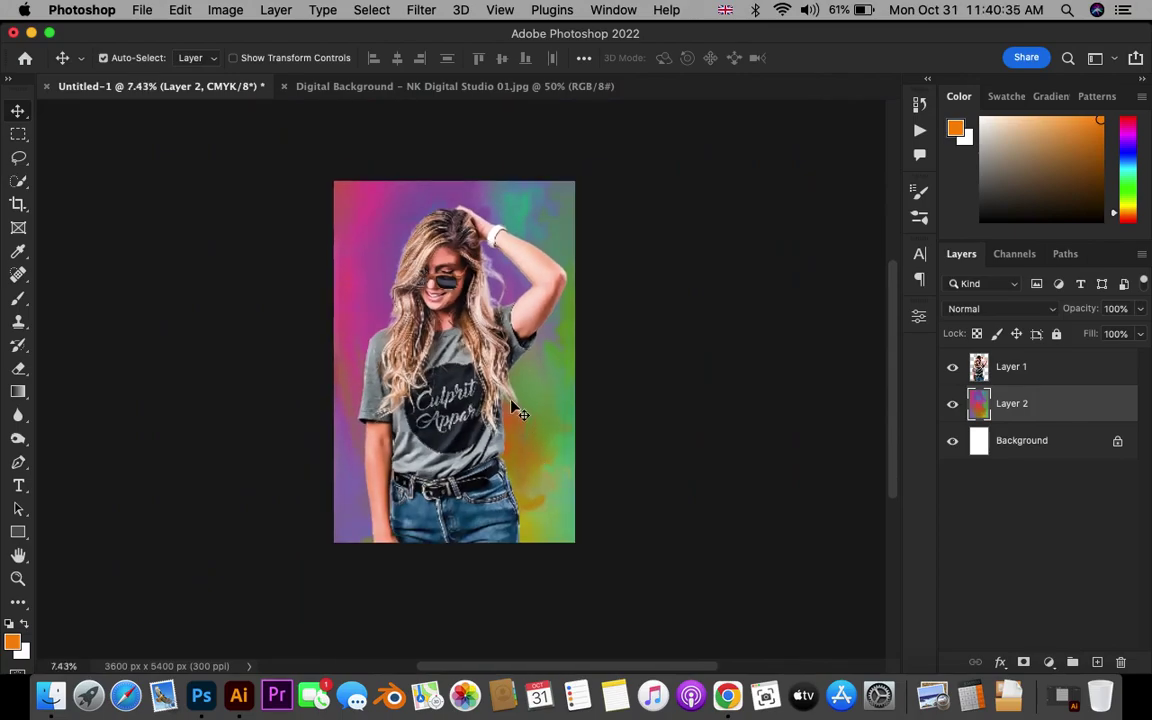
{"action": "left_click", "coordinate": [744, 418]}
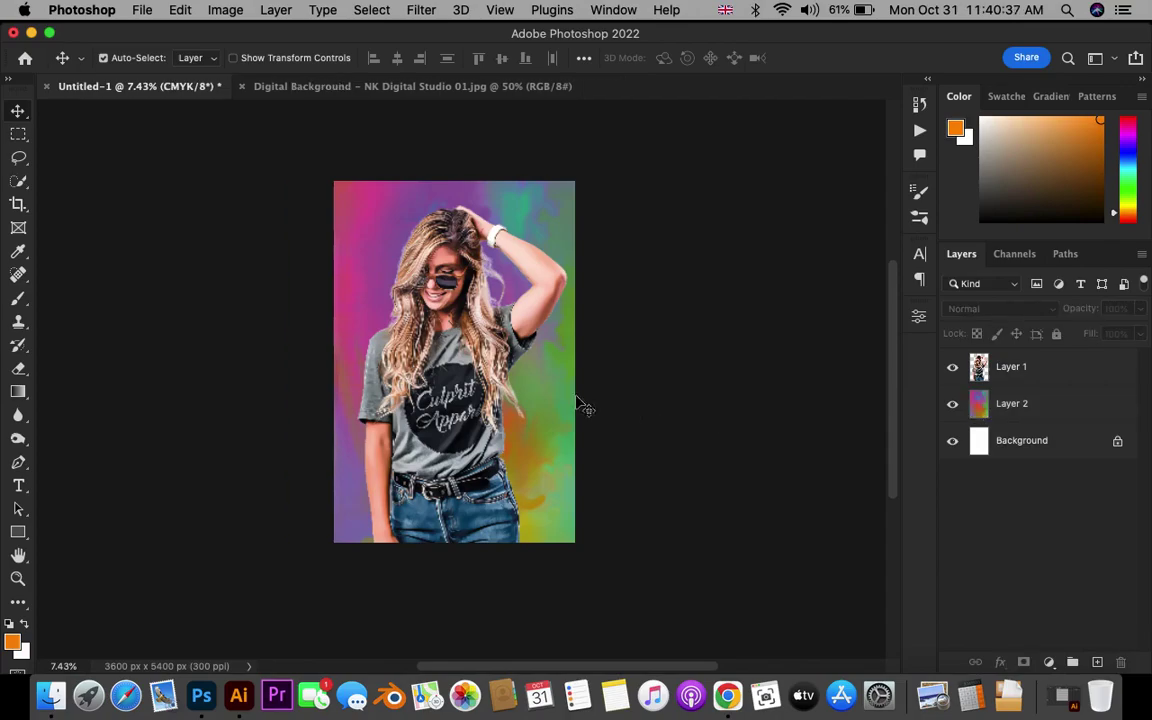
{"action": "left_click", "coordinate": [390, 89]}
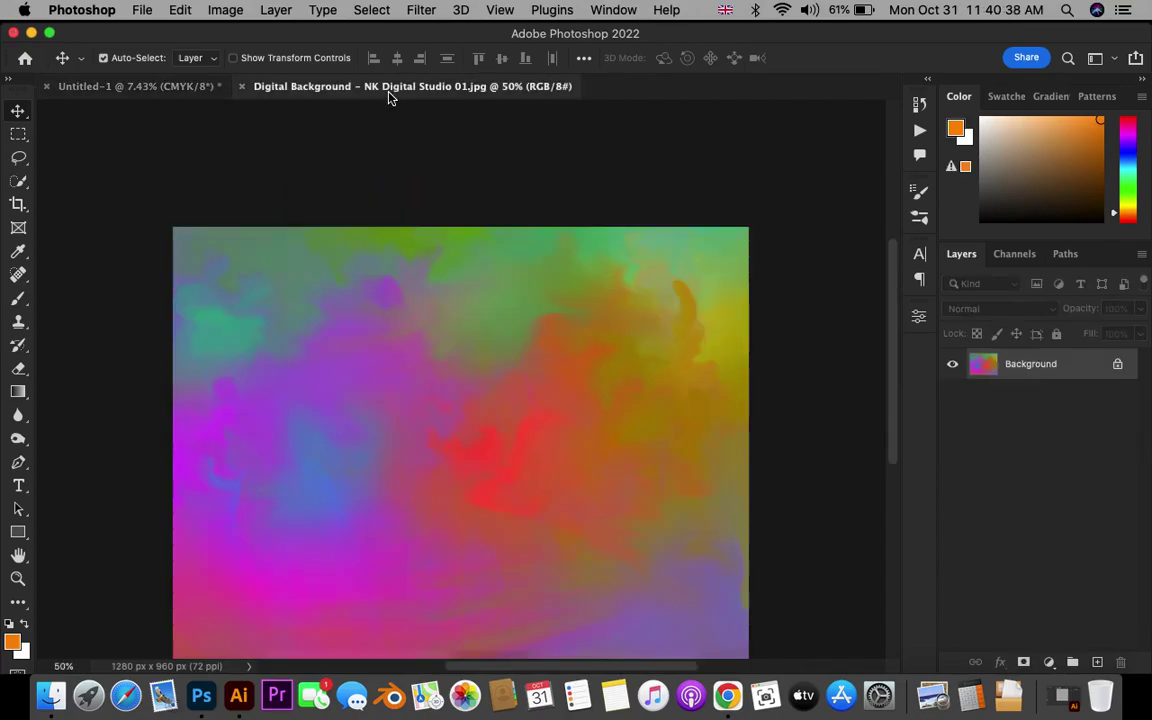
{"action": "left_click", "coordinate": [245, 88]}
Step: Open 'Digital Background - NK Digital Studio 34.jpg' from the folder in Photoshop
{"action": "left_click", "coordinate": [51, 695]}
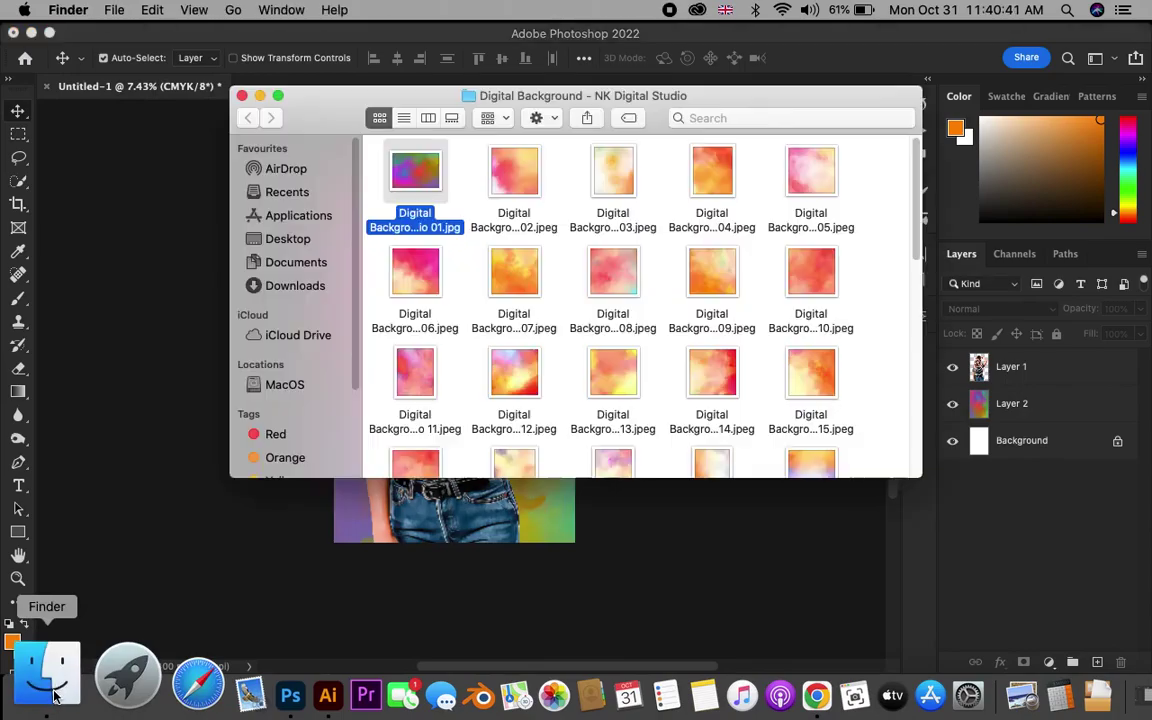
{"action": "scroll", "coordinate": [628, 236], "scroll_direction": "down", "scroll_amount": 2}
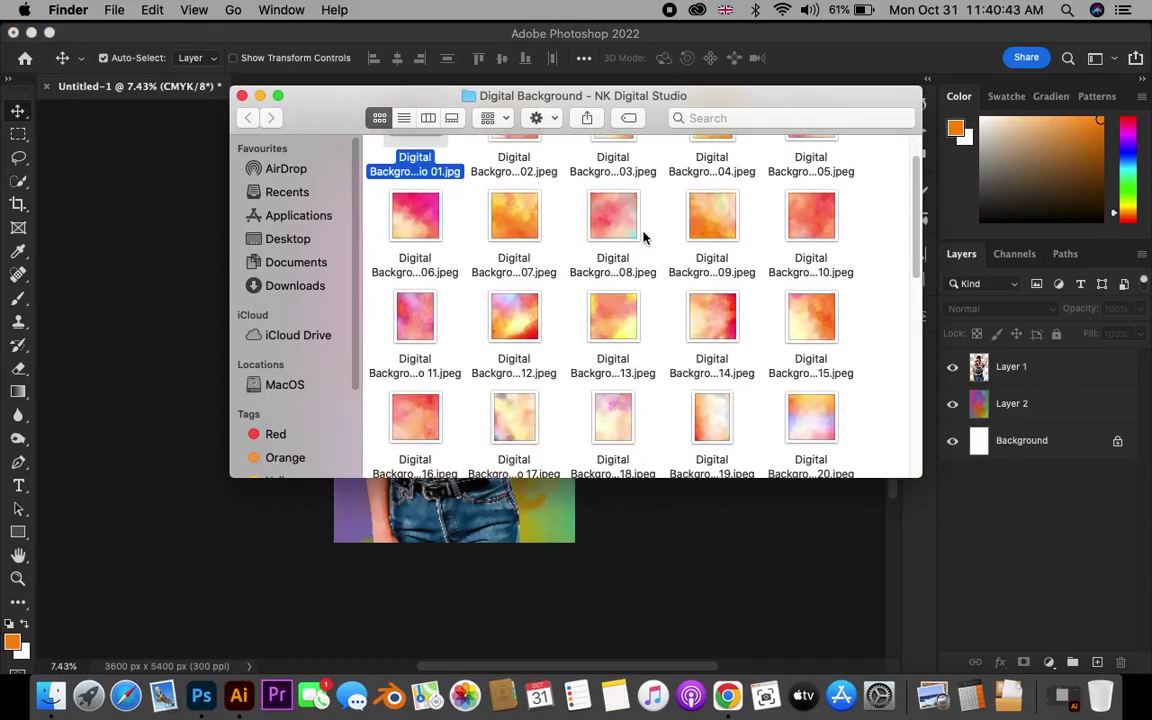
{"action": "scroll", "coordinate": [640, 237], "scroll_direction": "down", "scroll_amount": 2}
{"action": "scroll", "coordinate": [643, 238], "scroll_direction": "down", "scroll_amount": 2}
{"action": "scroll", "coordinate": [643, 238], "scroll_direction": "down", "scroll_amount": 1}
{"action": "scroll", "coordinate": [643, 238], "scroll_direction": "down", "scroll_amount": 2}
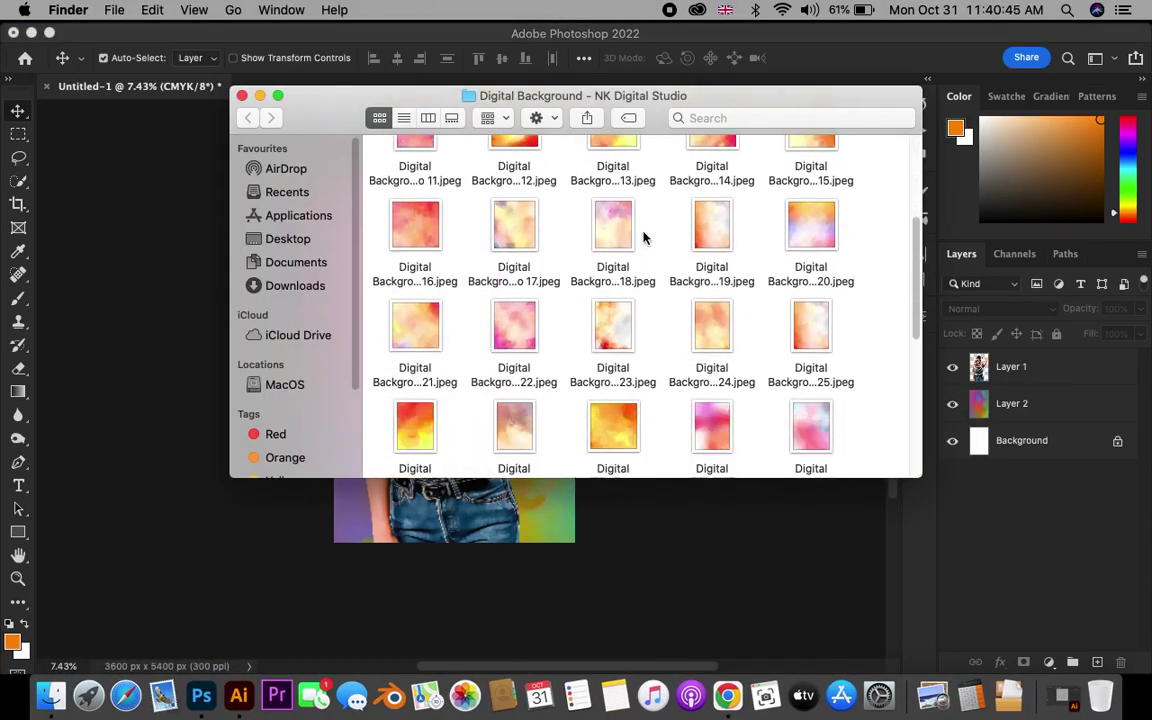
{"action": "scroll", "coordinate": [643, 238], "scroll_direction": "down", "scroll_amount": 3}
{"action": "right_click", "coordinate": [708, 300]}
{"action": "mouse_move", "coordinate": [757, 260]}
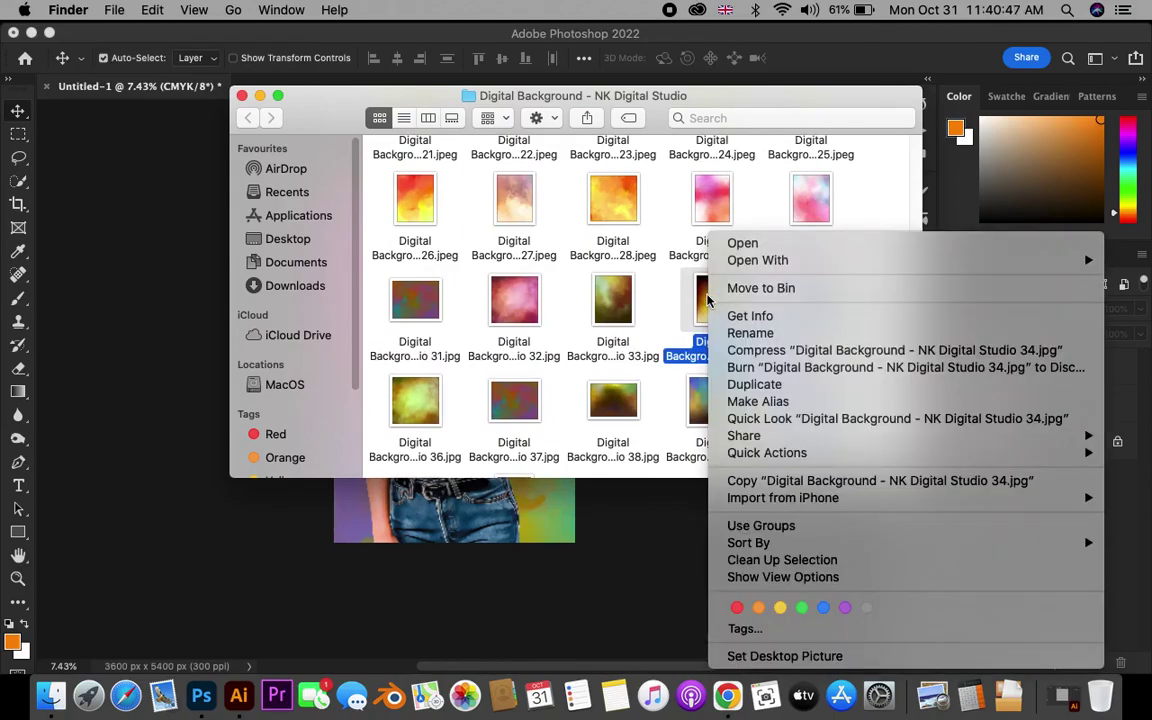
{"action": "left_click", "coordinate": [625, 311]}
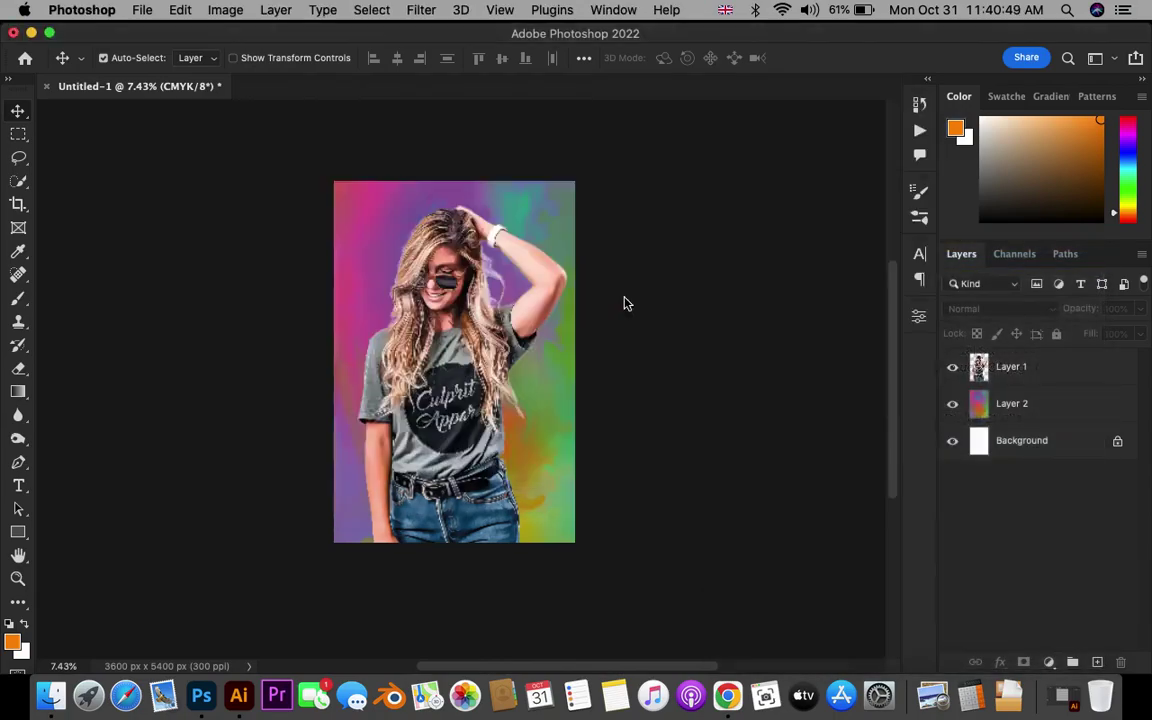
Step: Drag the background 34 gradient into the portrait and stretch it to fill the canvas
{"action": "left_click_drag", "start_coordinate": [487, 290], "coordinate": [390, 258]}
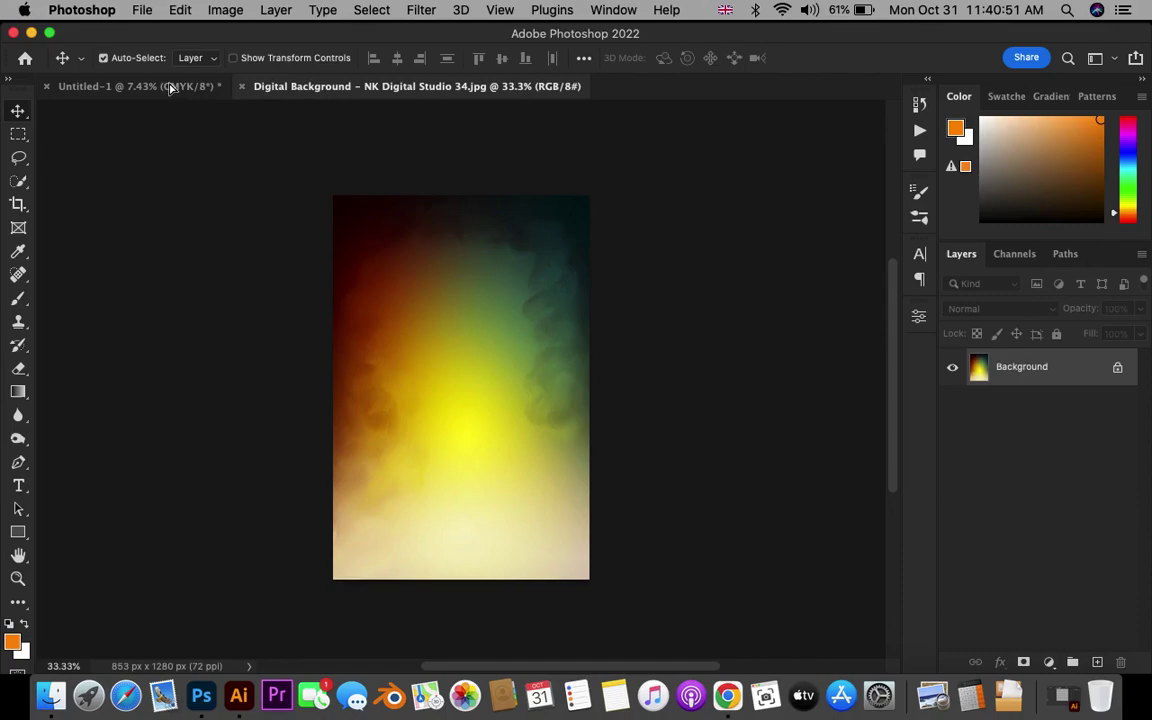
{"action": "left_click_drag", "start_coordinate": [383, 252], "coordinate": [362, 228]}
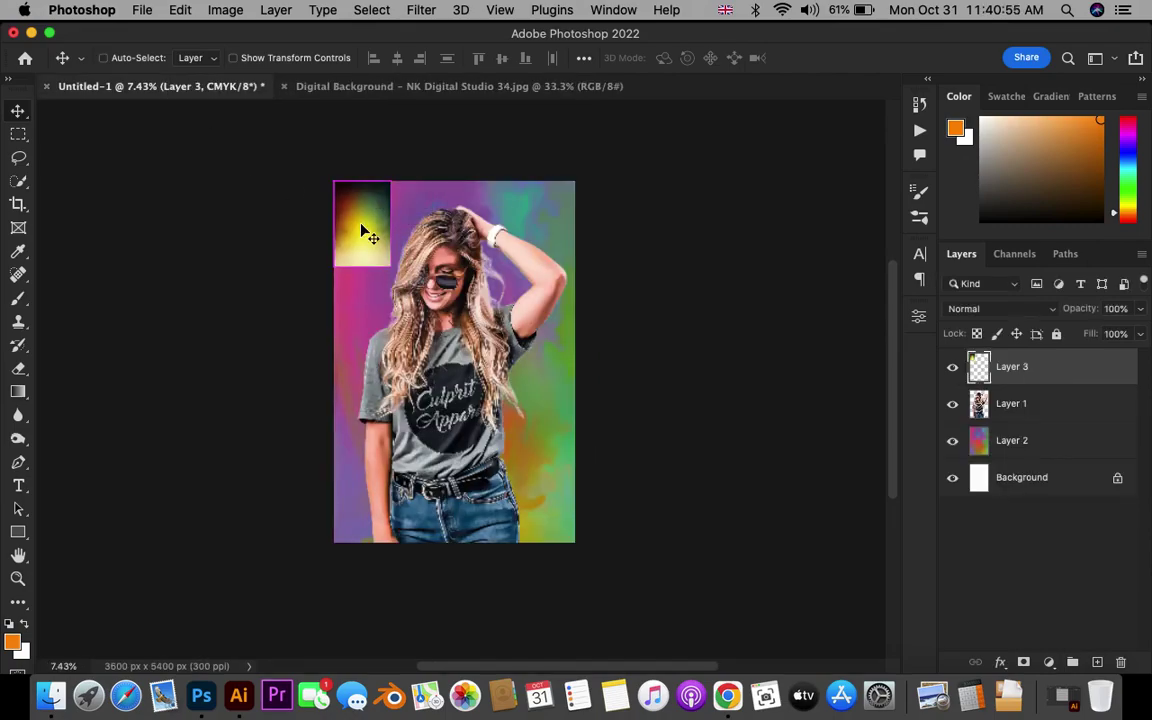
{"action": "key", "text": "ctrl+t"}
{"action": "left_click_drag", "start_coordinate": [390, 265], "coordinate": [574, 541]}
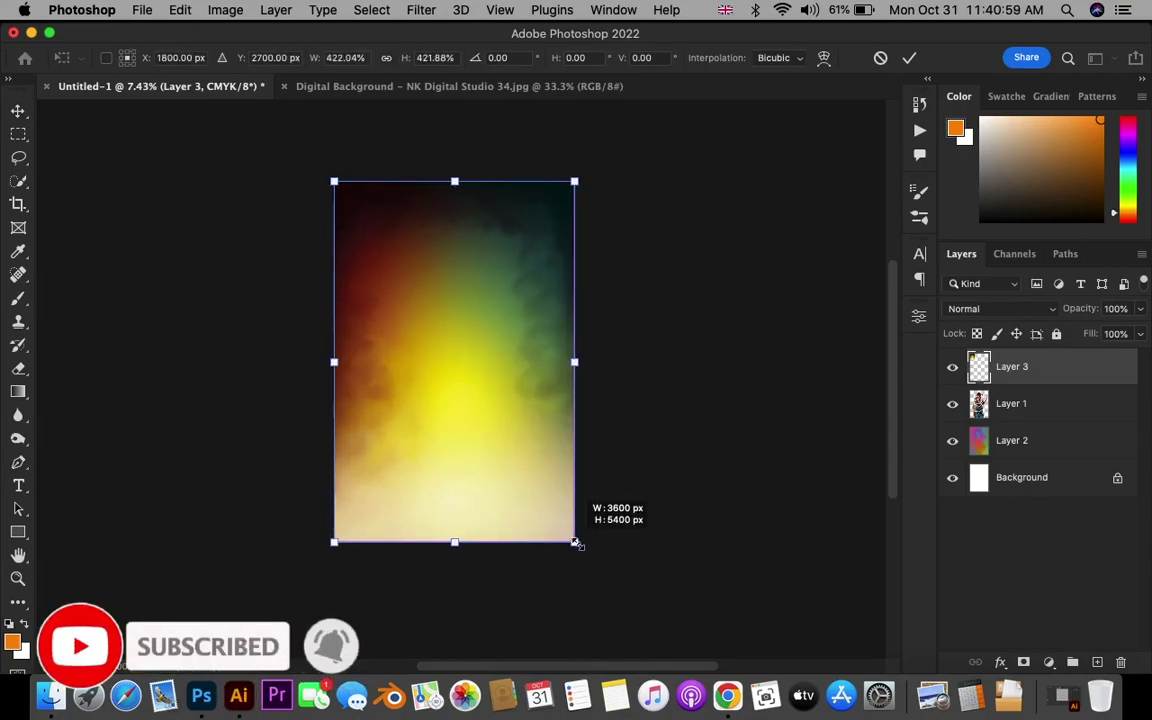
{"action": "key", "text": "Return"}
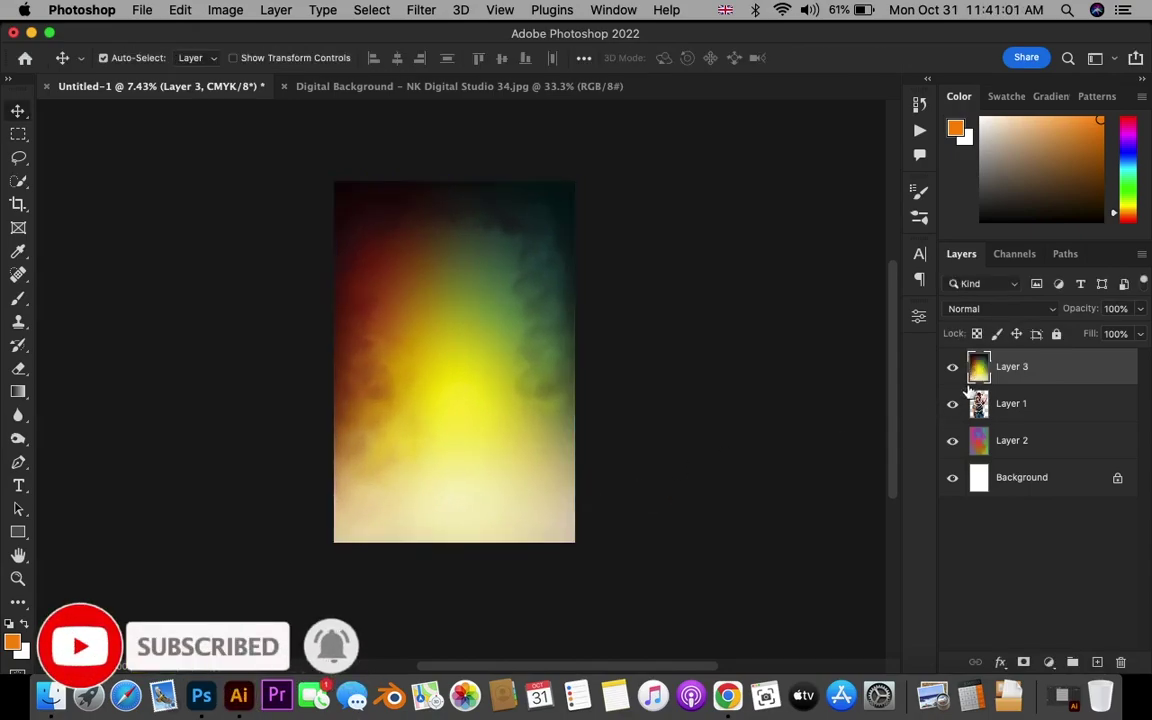
Step: Move the gradient layer beneath the portrait and close the background 34 source image
{"action": "left_click_drag", "start_coordinate": [1006, 377], "coordinate": [975, 420]}
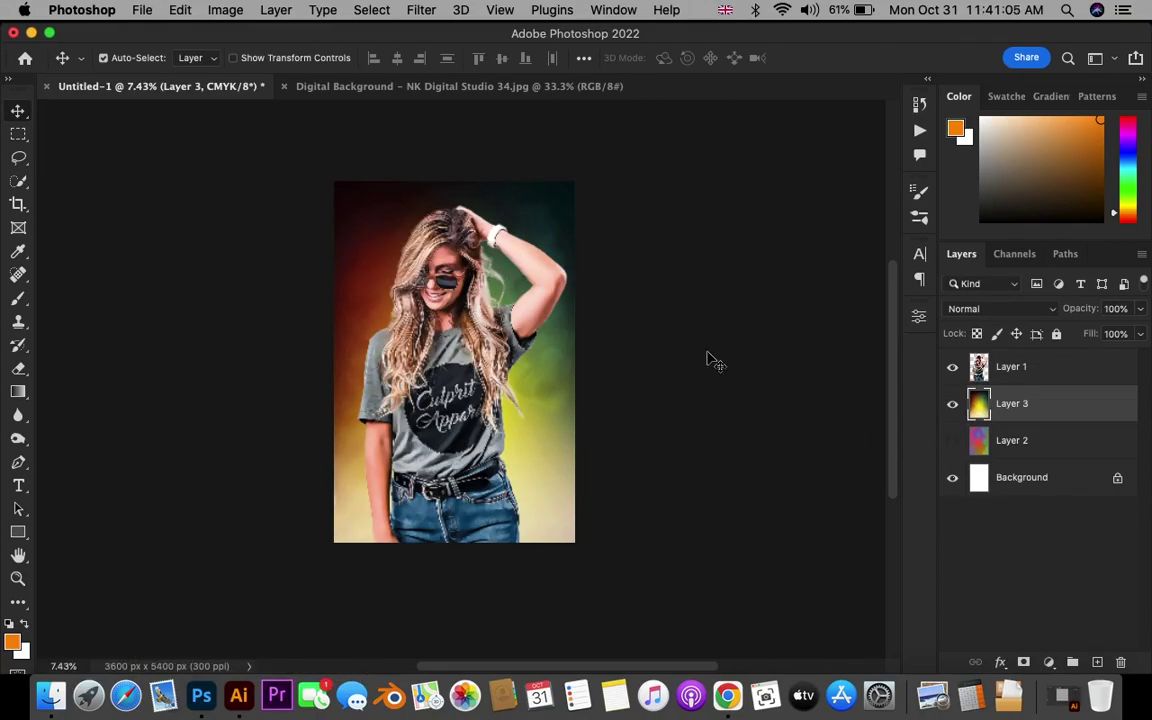
{"action": "left_click", "coordinate": [650, 362]}
{"action": "scroll", "coordinate": [435, 230], "scroll_direction": "up", "scroll_amount": 5}
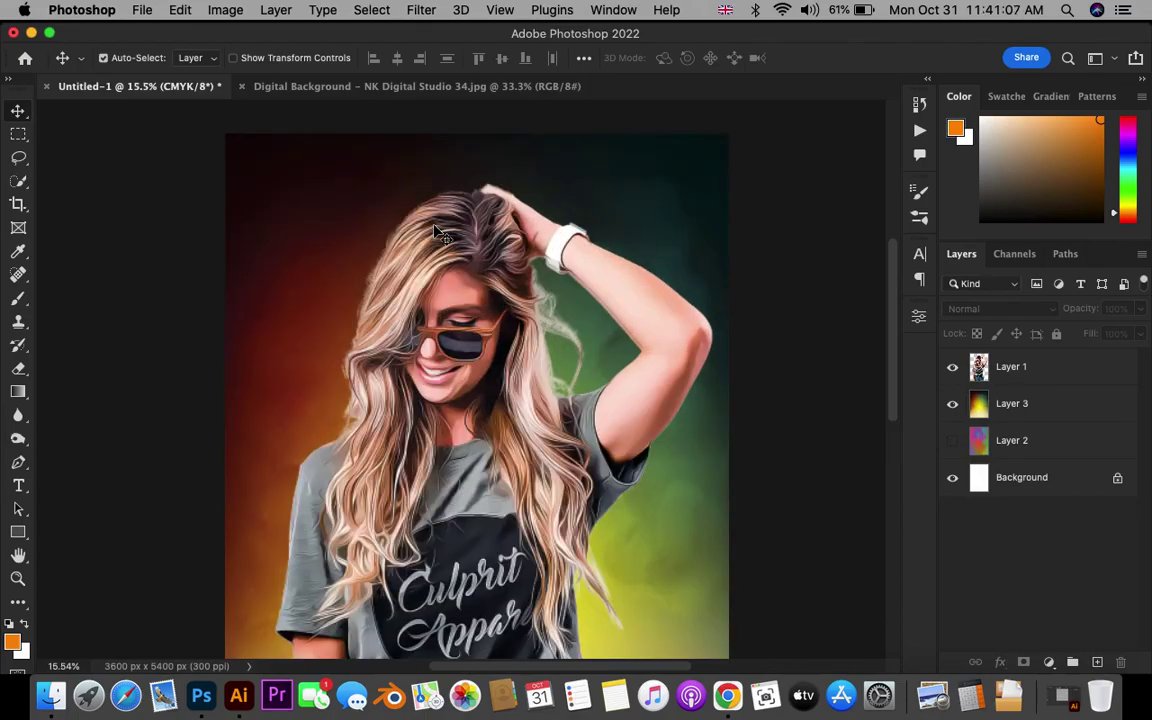
{"action": "scroll", "coordinate": [435, 232], "scroll_direction": "down", "scroll_amount": 1}
{"action": "scroll", "coordinate": [435, 232], "scroll_direction": "down", "scroll_amount": 2}
{"action": "scroll", "coordinate": [435, 232], "scroll_direction": "down", "scroll_amount": 2}
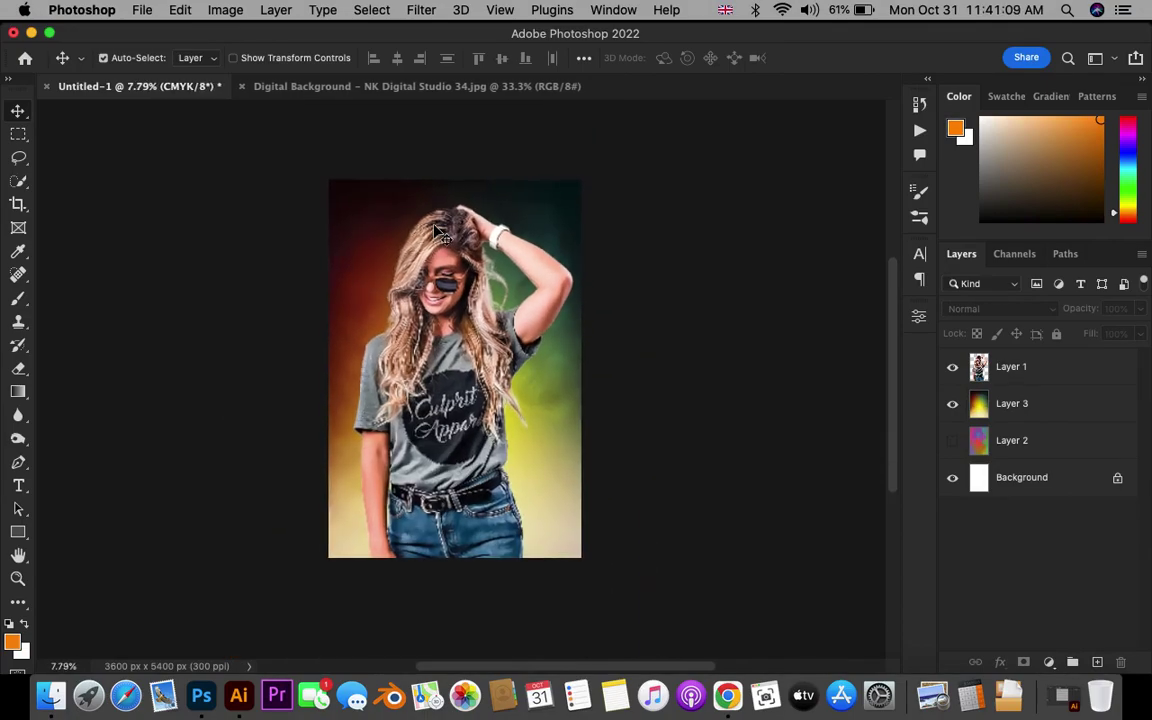
{"action": "scroll", "coordinate": [436, 232], "scroll_direction": "up", "scroll_amount": 1}
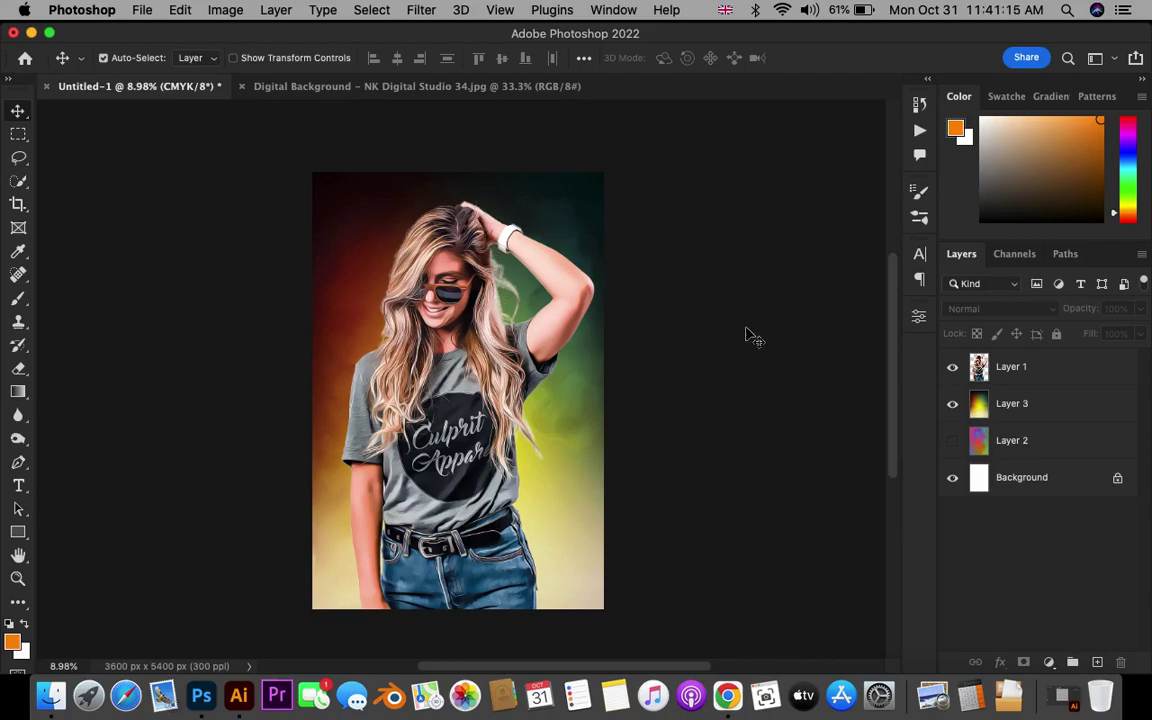
{"action": "left_click", "coordinate": [238, 87]}
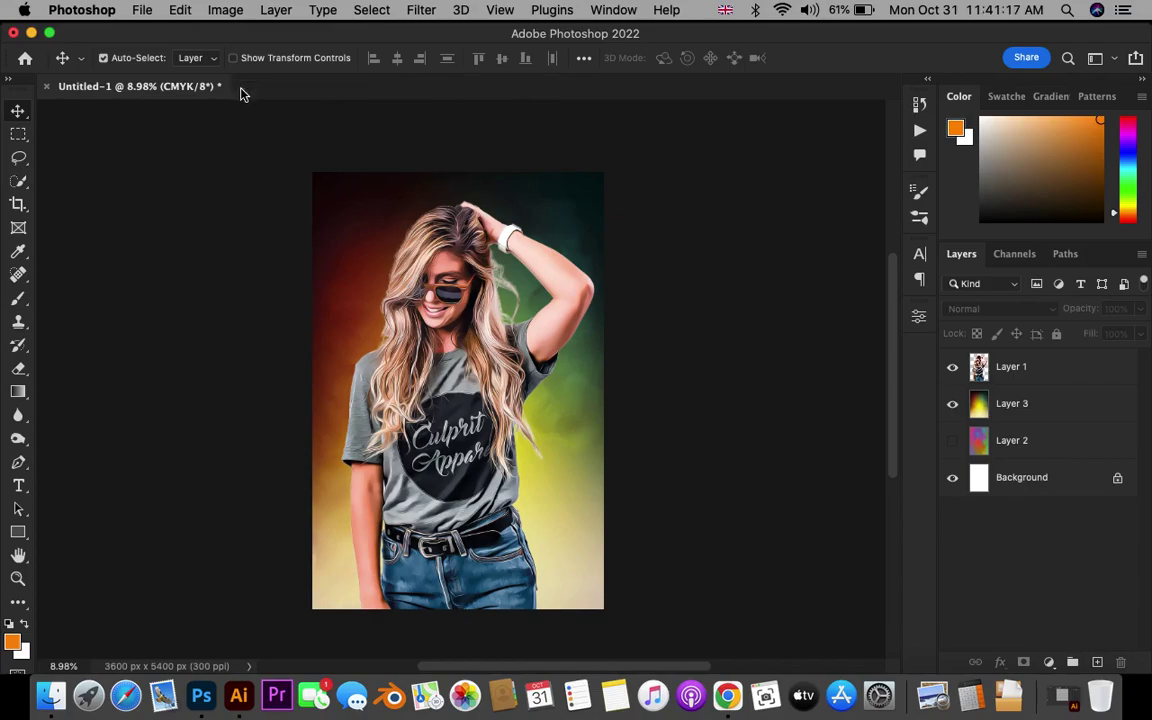
Step: Open background 42 from the Digital Background folder in Photoshop
{"action": "left_click", "coordinate": [50, 695]}
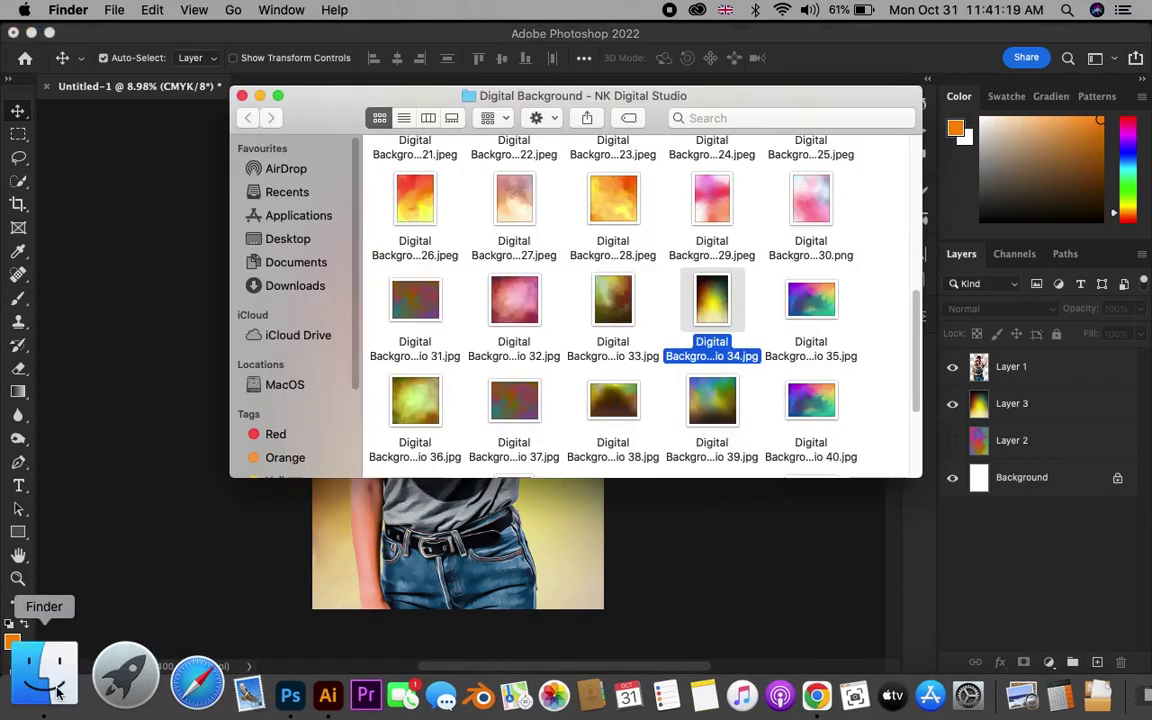
{"action": "scroll", "coordinate": [567, 387], "scroll_direction": "down", "scroll_amount": 2}
{"action": "scroll", "coordinate": [567, 387], "scroll_direction": "down", "scroll_amount": 2}
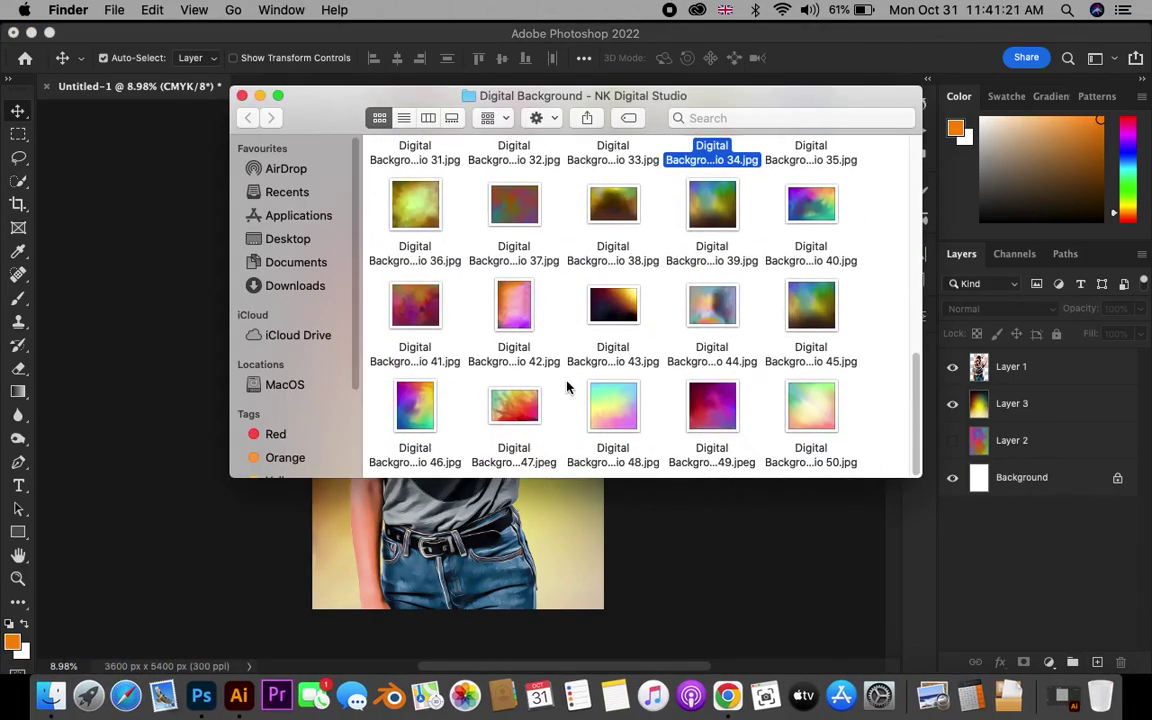
{"action": "right_click", "coordinate": [514, 308]}
{"action": "mouse_move", "coordinate": [712, 260]}
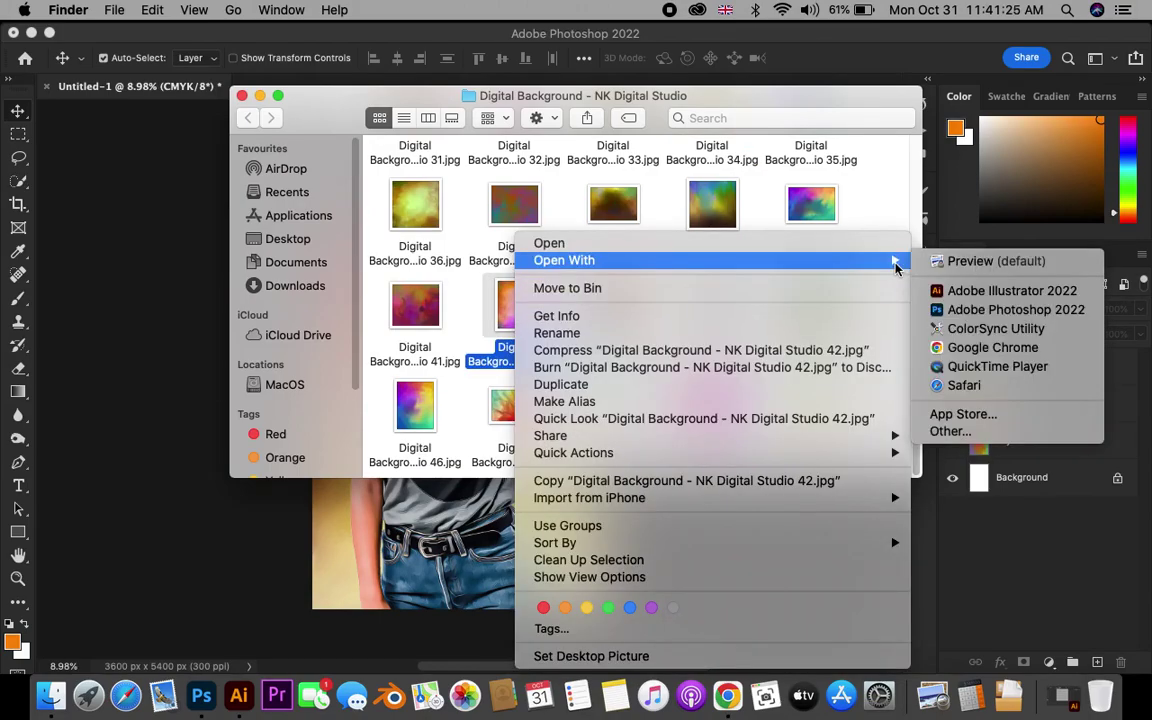
{"action": "left_click", "coordinate": [987, 312]}
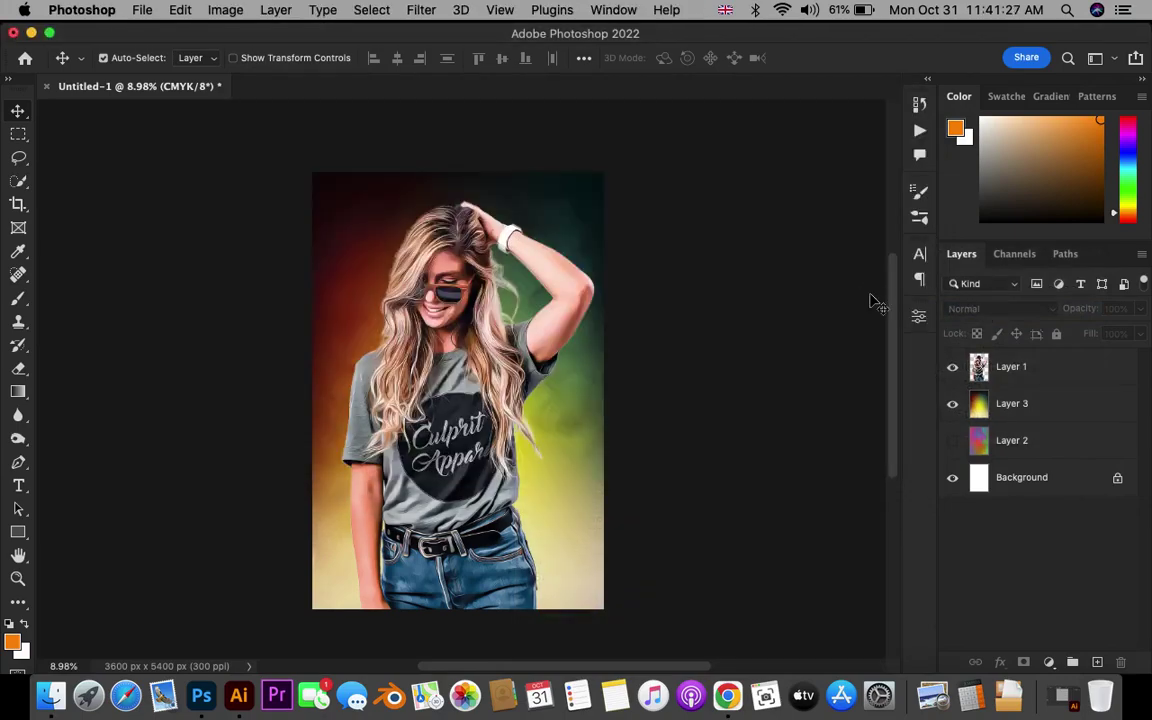
Step: Drag the background 42 texture in as Layer 4, stretch it to fill the canvas, and place it beneath the portrait
{"action": "left_click_drag", "start_coordinate": [417, 253], "coordinate": [152, 88]}
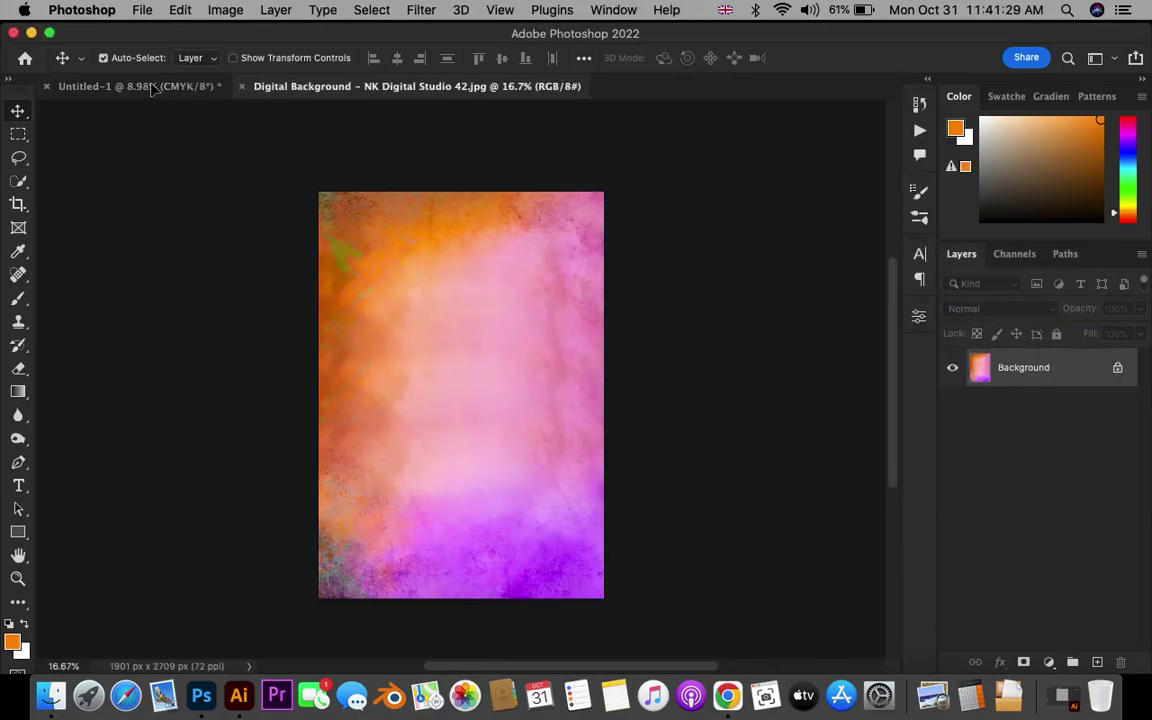
{"action": "left_click_drag", "start_coordinate": [437, 277], "coordinate": [390, 283]}
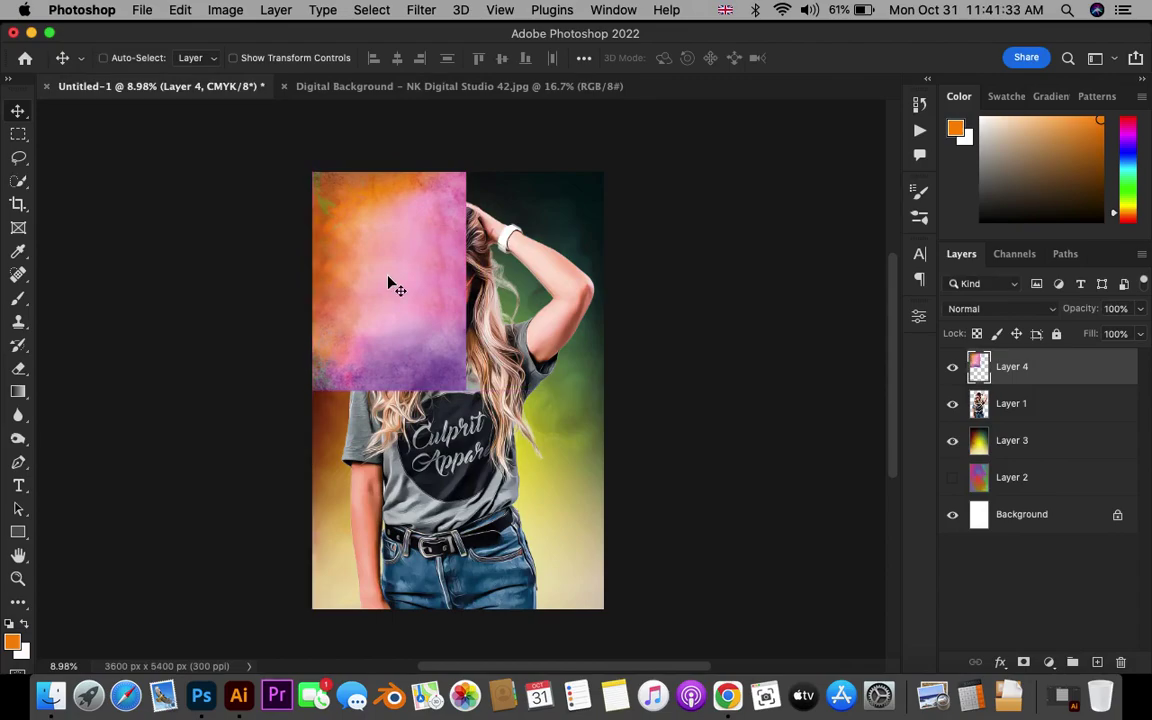
{"action": "key", "text": "ctrl+t"}
{"action": "left_click_drag", "start_coordinate": [466, 389], "coordinate": [610, 608]}
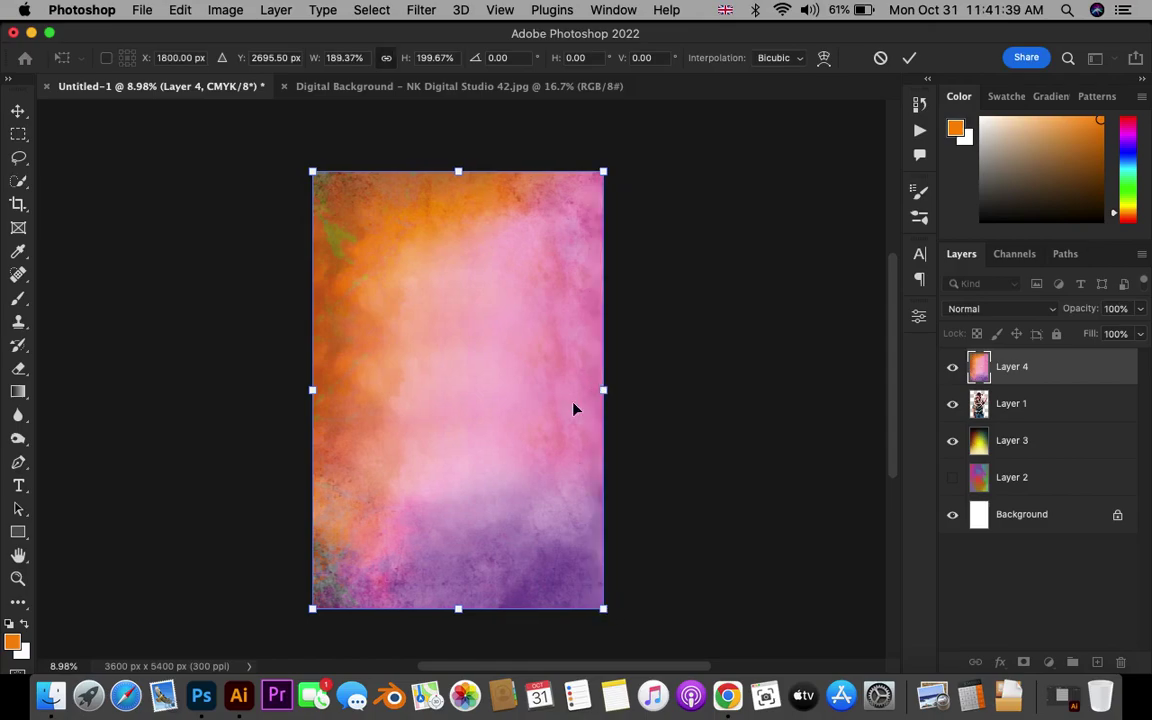
{"action": "key", "text": "Return"}
{"action": "left_click_drag", "start_coordinate": [985, 383], "coordinate": [963, 450]}
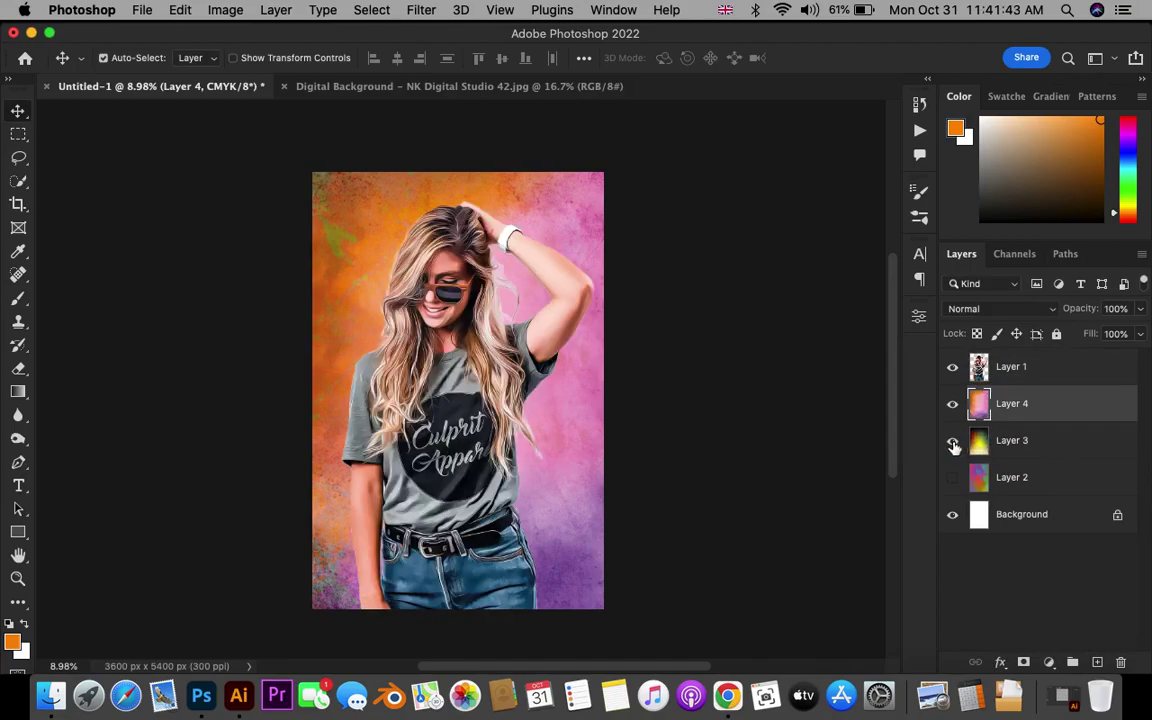
{"action": "scroll", "coordinate": [430, 240], "scroll_direction": "up", "scroll_amount": 2}
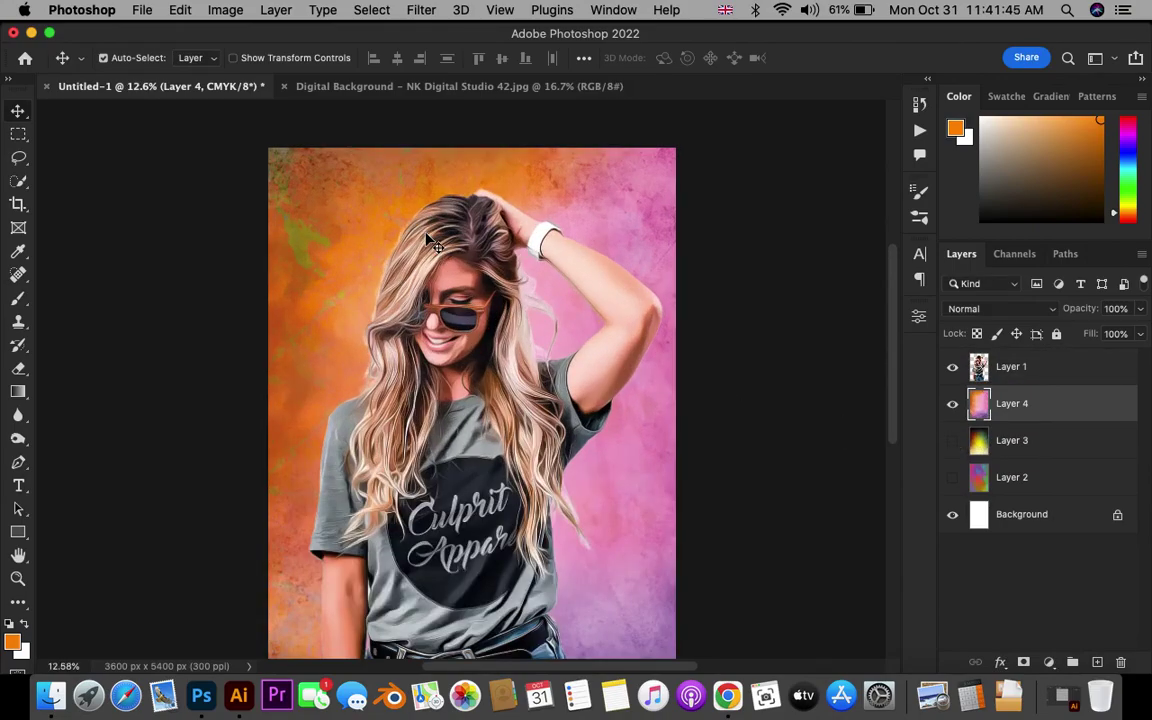
{"action": "scroll", "coordinate": [430, 240], "scroll_direction": "up", "scroll_amount": 2}
{"action": "scroll", "coordinate": [430, 240], "scroll_direction": "up", "scroll_amount": 2}
{"action": "scroll", "coordinate": [430, 240], "scroll_direction": "down", "scroll_amount": 1}
{"action": "scroll", "coordinate": [430, 240], "scroll_direction": "down", "scroll_amount": 5}
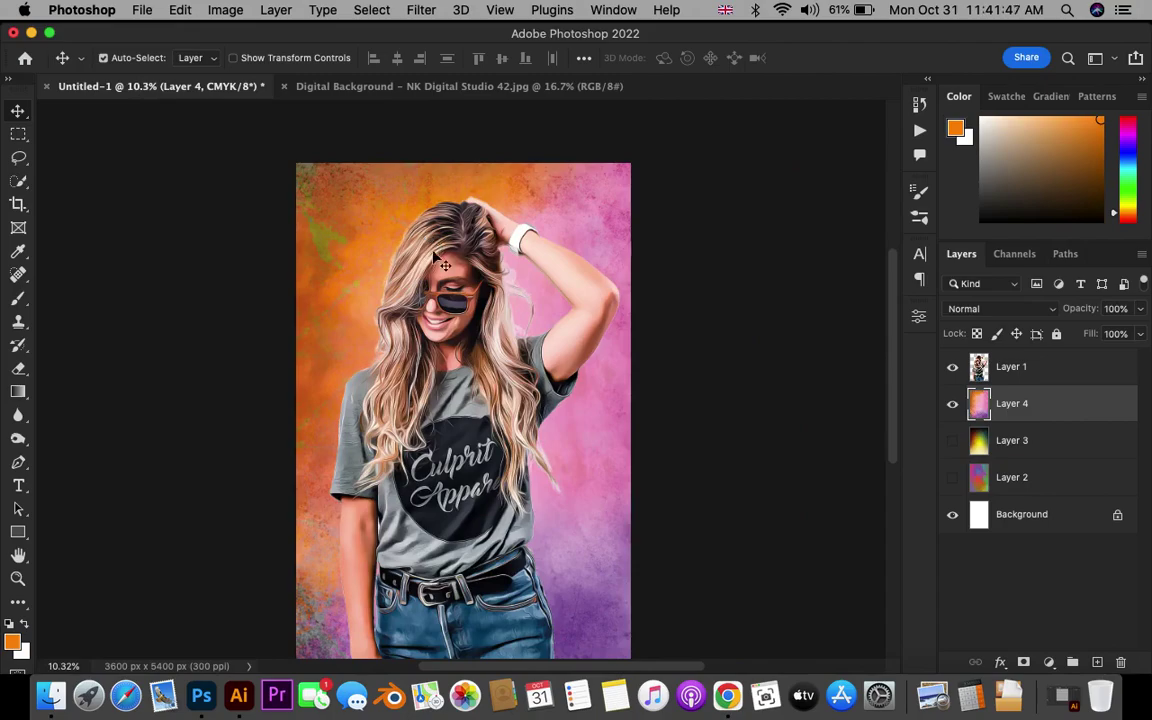
{"action": "scroll", "coordinate": [417, 283], "scroll_direction": "down", "scroll_amount": 2}
{"action": "scroll", "coordinate": [459, 313], "scroll_direction": "down", "scroll_amount": 1}
{"action": "scroll", "coordinate": [459, 313], "scroll_direction": "down", "scroll_amount": 1}
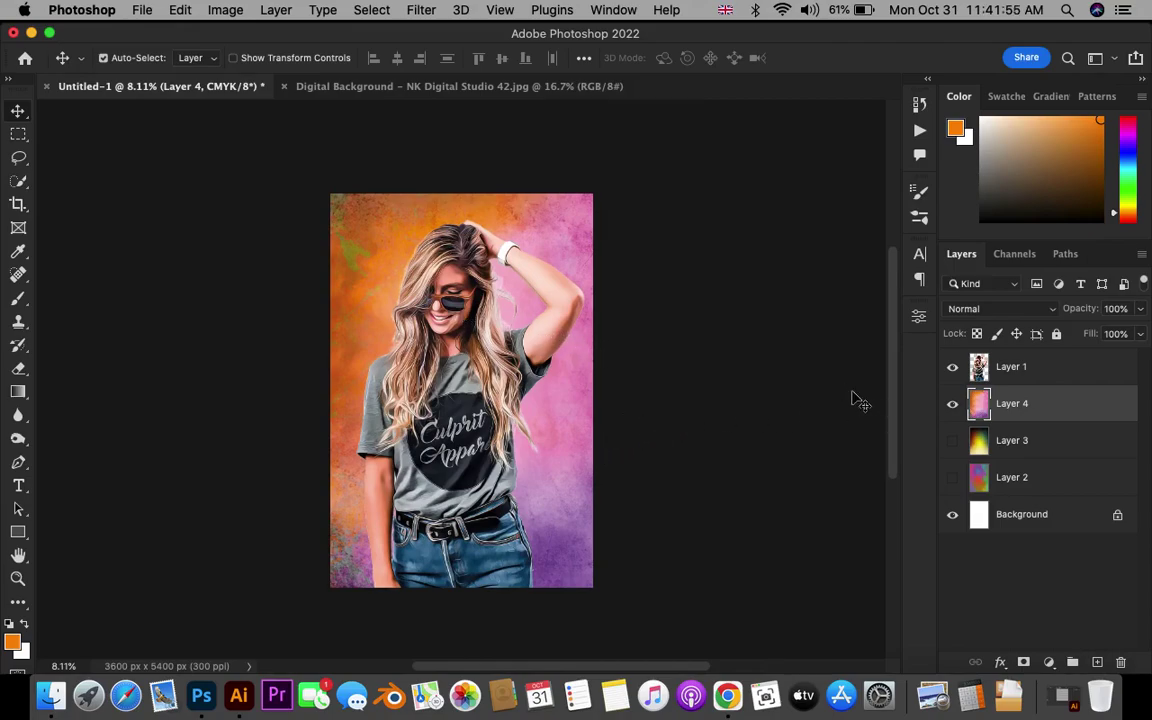
Step: Close the background 42 source image and open Digital Background 11 in Photoshop
{"action": "left_click", "coordinate": [285, 87]}
{"action": "left_click", "coordinate": [46, 676]}
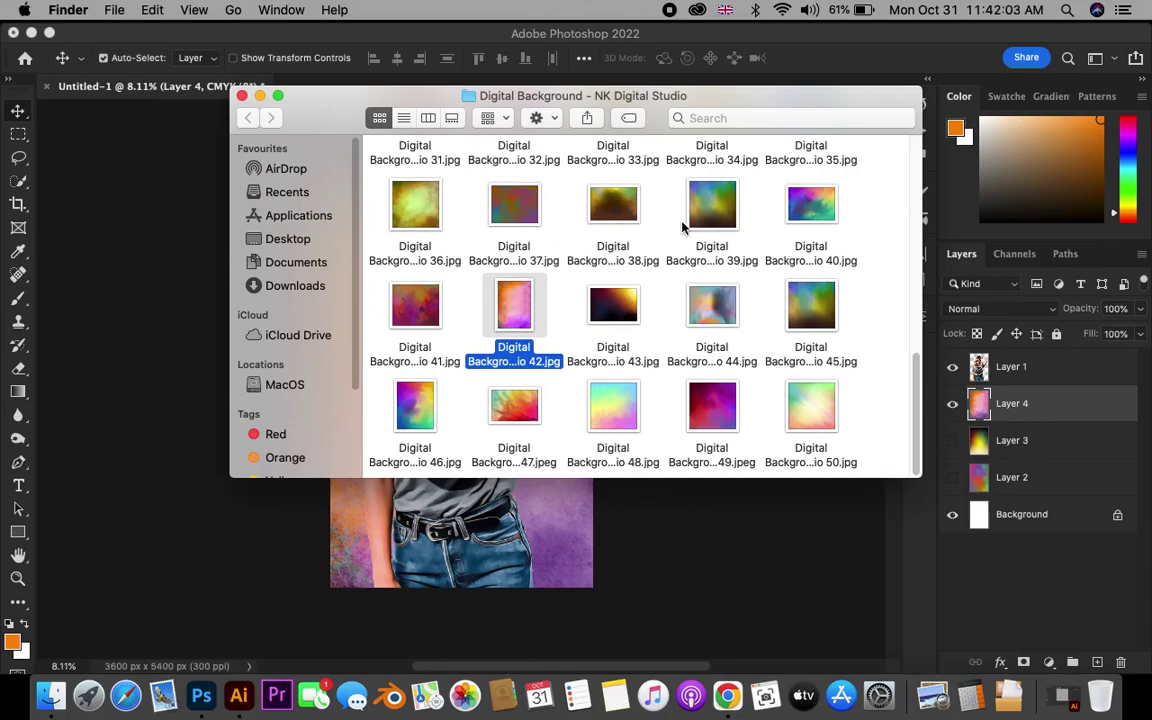
{"action": "scroll", "coordinate": [683, 228], "scroll_direction": "up", "scroll_amount": 2}
{"action": "scroll", "coordinate": [683, 228], "scroll_direction": "up", "scroll_amount": 2}
{"action": "scroll", "coordinate": [683, 228], "scroll_direction": "up", "scroll_amount": 1}
{"action": "scroll", "coordinate": [683, 228], "scroll_direction": "up", "scroll_amount": 2}
{"action": "scroll", "coordinate": [683, 228], "scroll_direction": "up", "scroll_amount": 2}
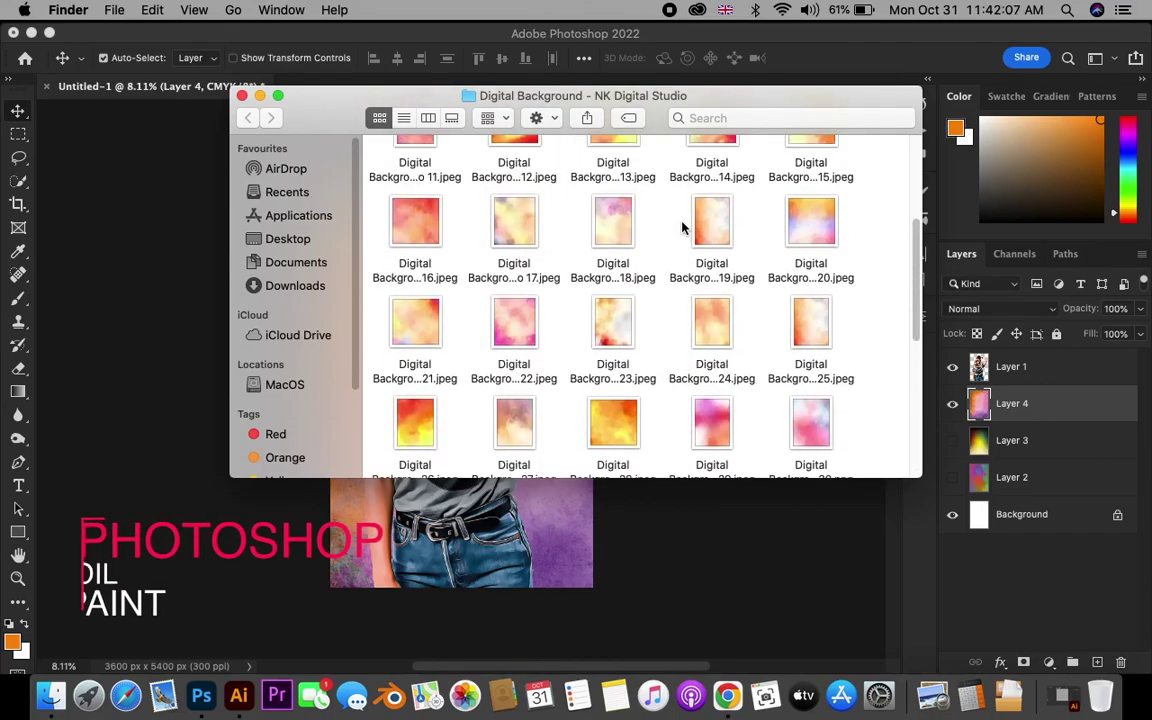
{"action": "scroll", "coordinate": [683, 228], "scroll_direction": "up", "scroll_amount": 2}
{"action": "scroll", "coordinate": [683, 228], "scroll_direction": "up", "scroll_amount": 1}
{"action": "scroll", "coordinate": [683, 228], "scroll_direction": "up", "scroll_amount": 2}
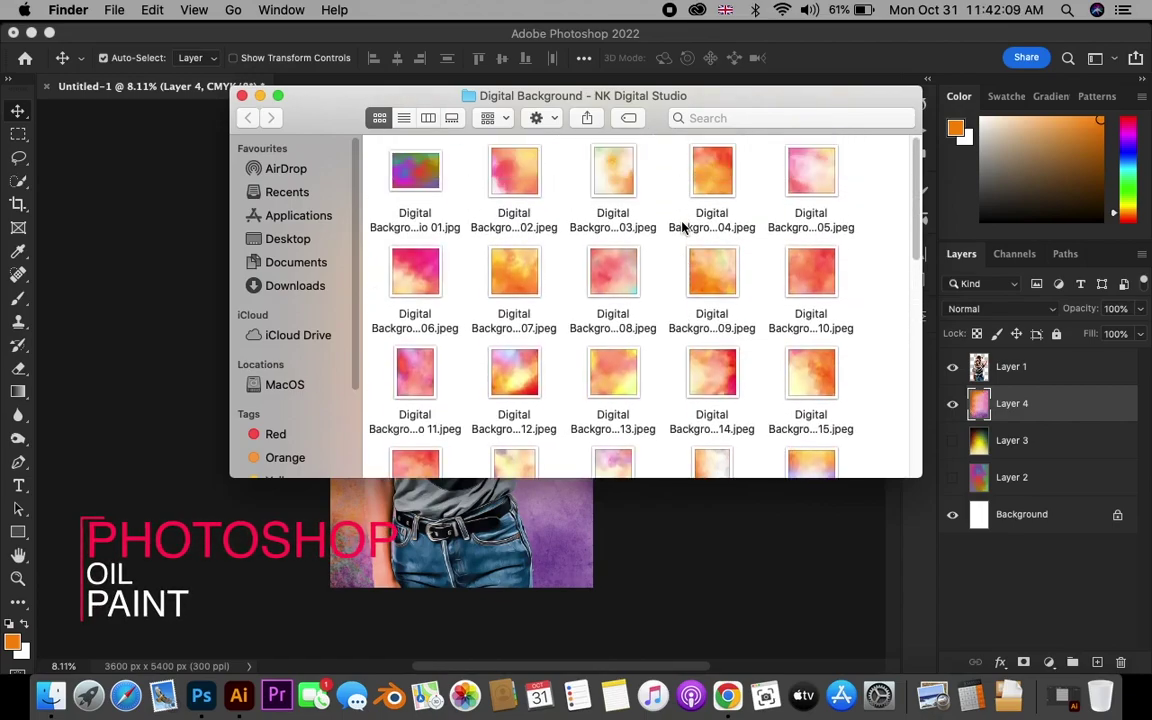
{"action": "left_click", "coordinate": [418, 392]}
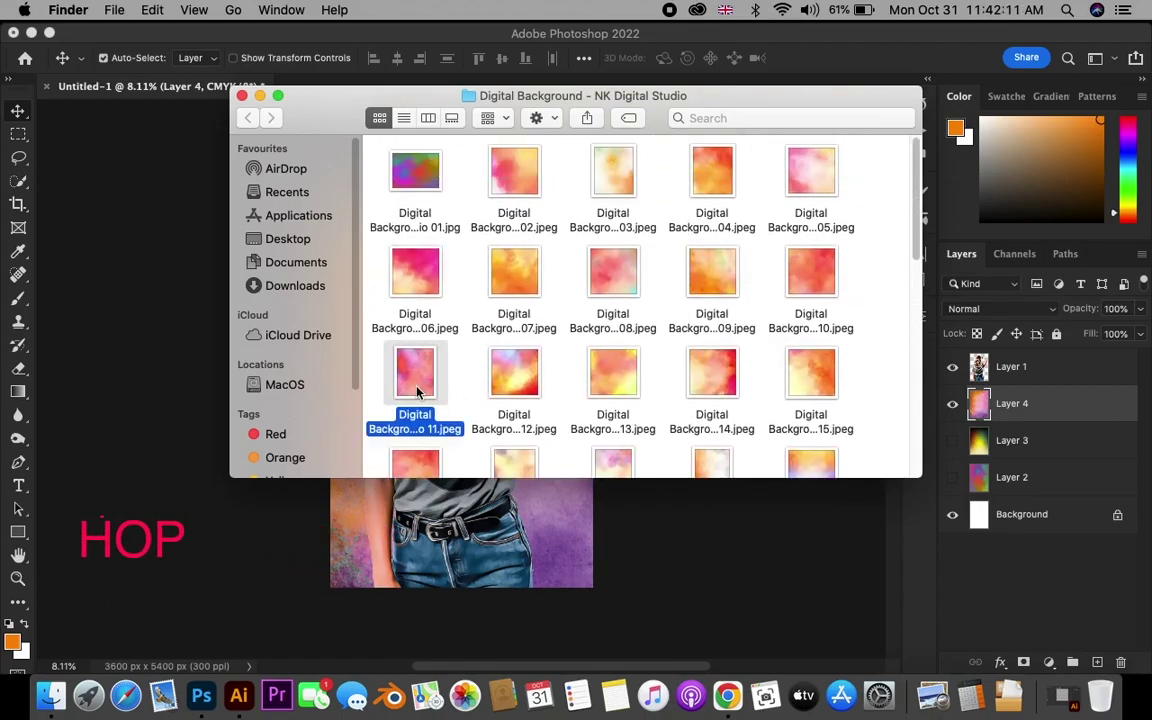
{"action": "right_click", "coordinate": [412, 374]}
{"action": "mouse_move", "coordinate": [463, 260]}
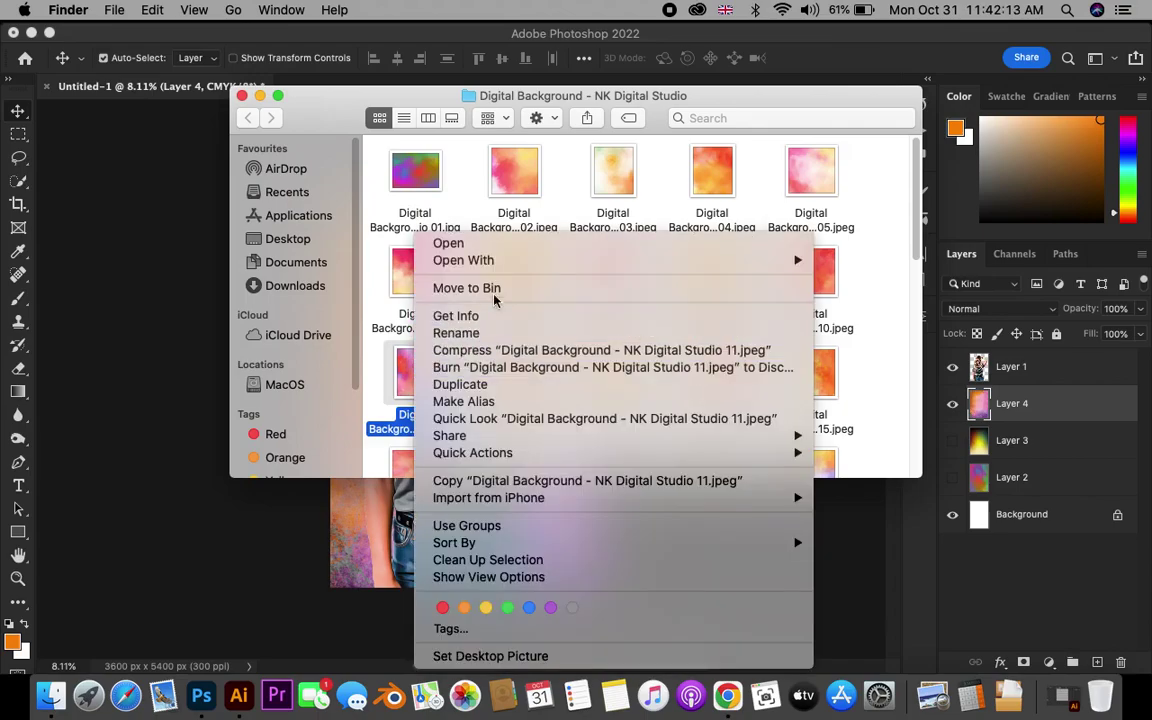
{"action": "left_click", "coordinate": [912, 310]}
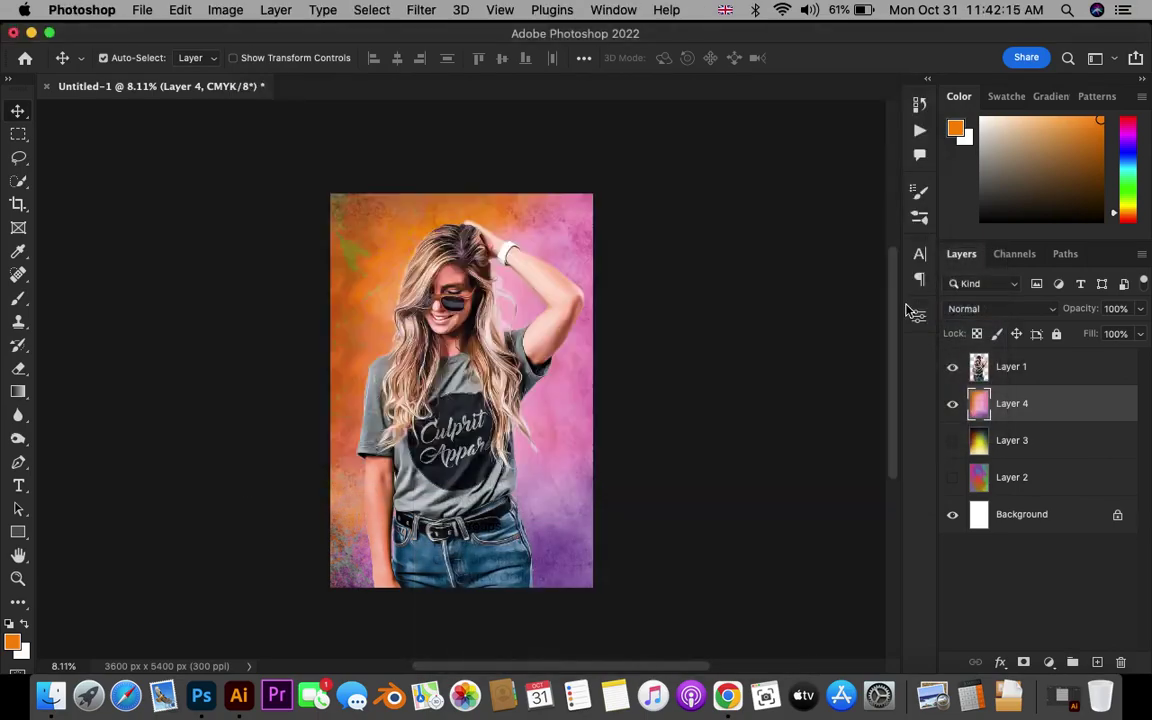
Step: Drag the pink background 11 in as Layer 5 and free-transform it to fill the canvas
{"action": "left_click_drag", "start_coordinate": [449, 254], "coordinate": [476, 293]}
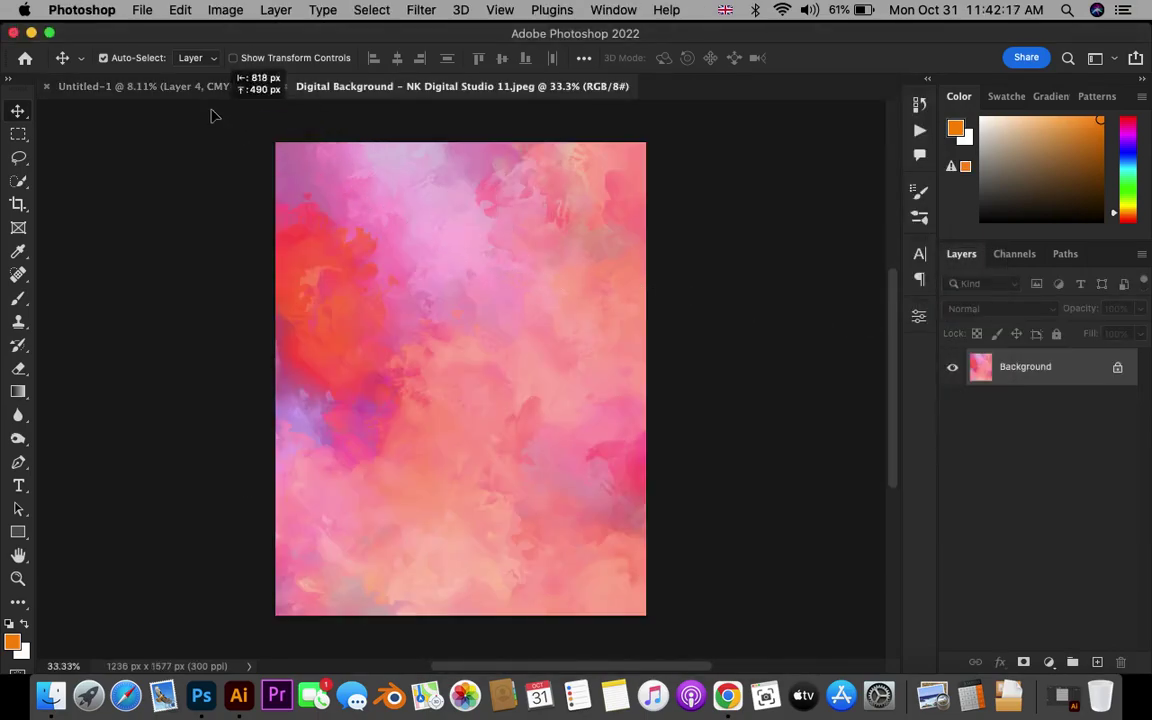
{"action": "left_click", "coordinate": [478, 295]}
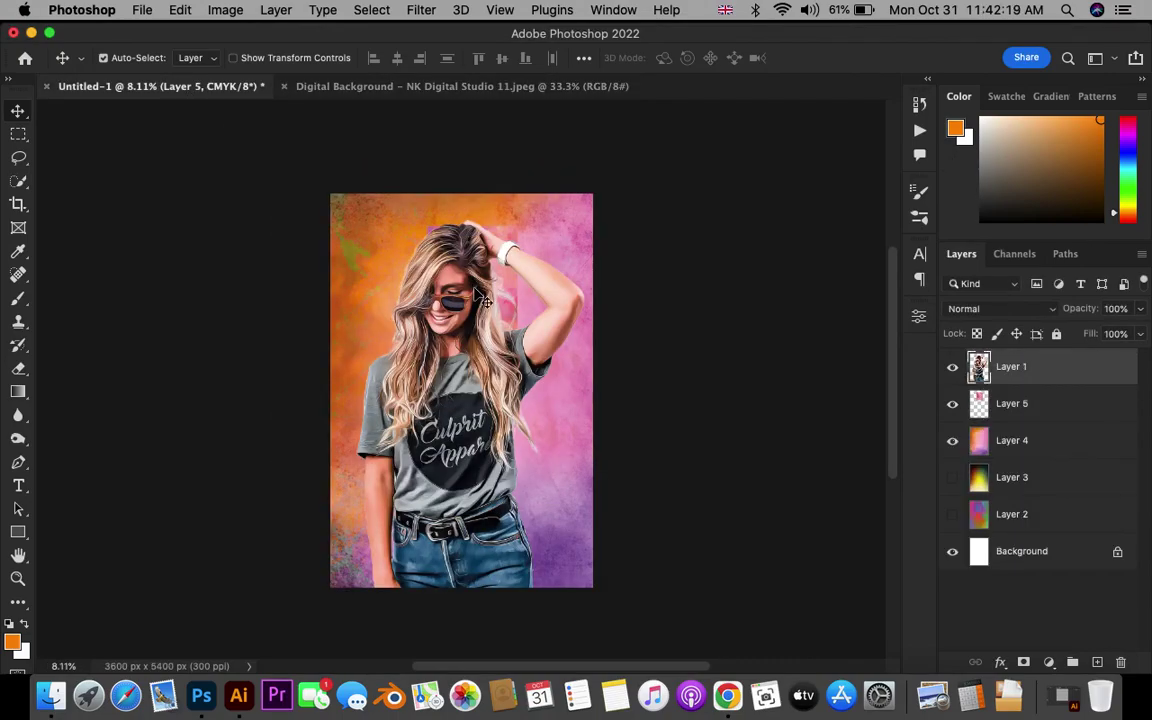
{"action": "left_click", "coordinate": [1008, 406]}
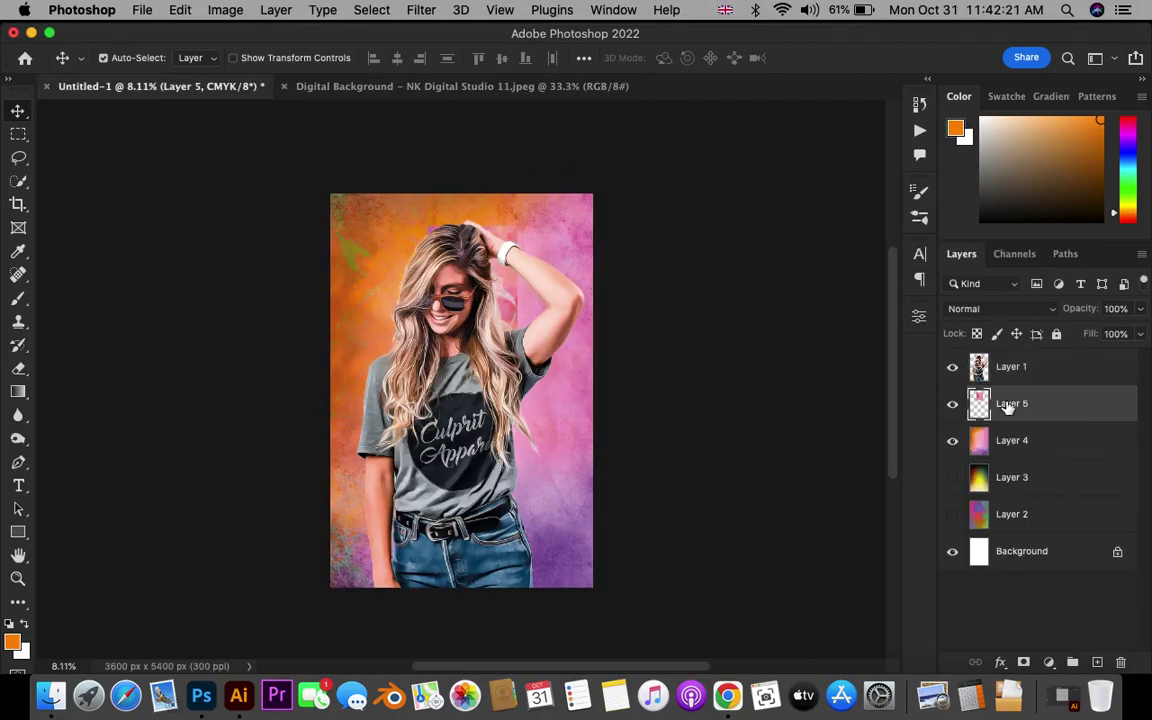
{"action": "key", "text": "super+t"}
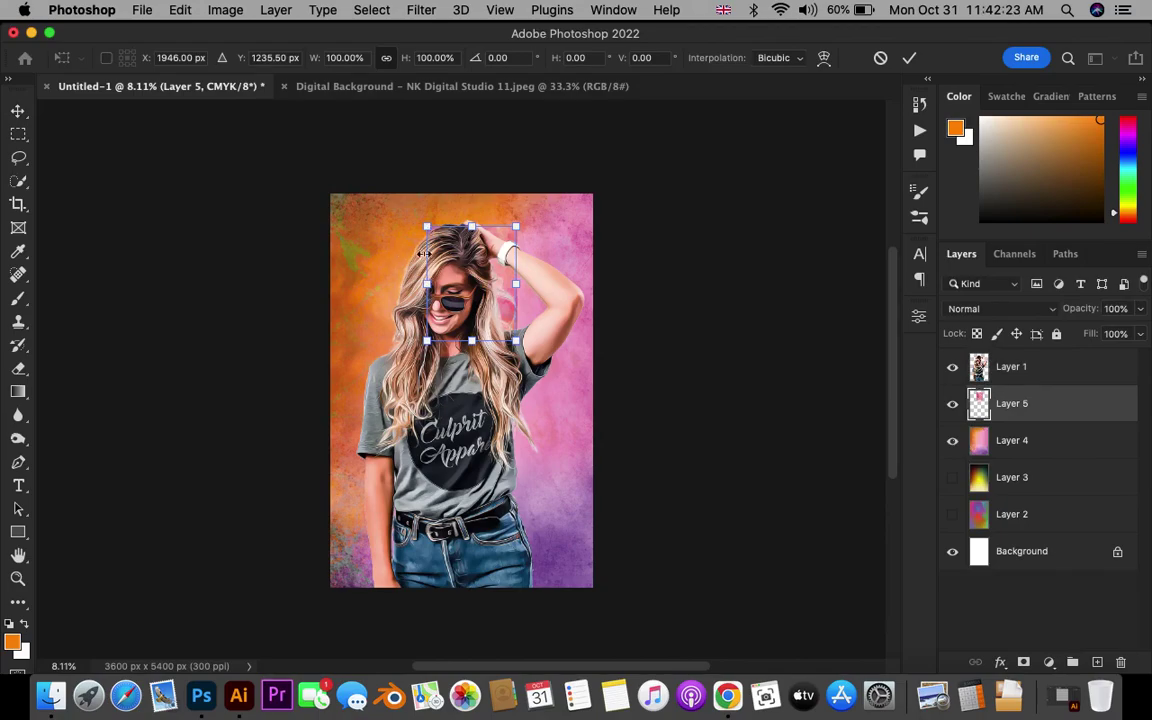
{"action": "left_click_drag", "start_coordinate": [350, 214], "coordinate": [330, 194]}
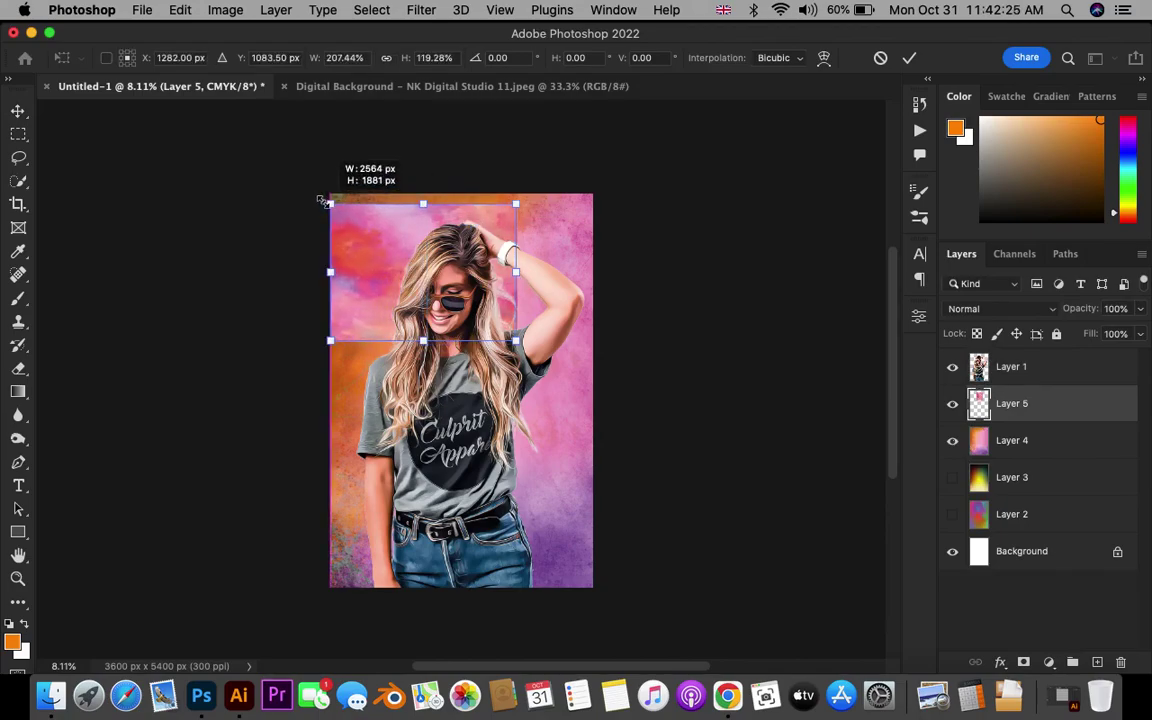
{"action": "left_click_drag", "start_coordinate": [514, 340], "coordinate": [592, 601]}
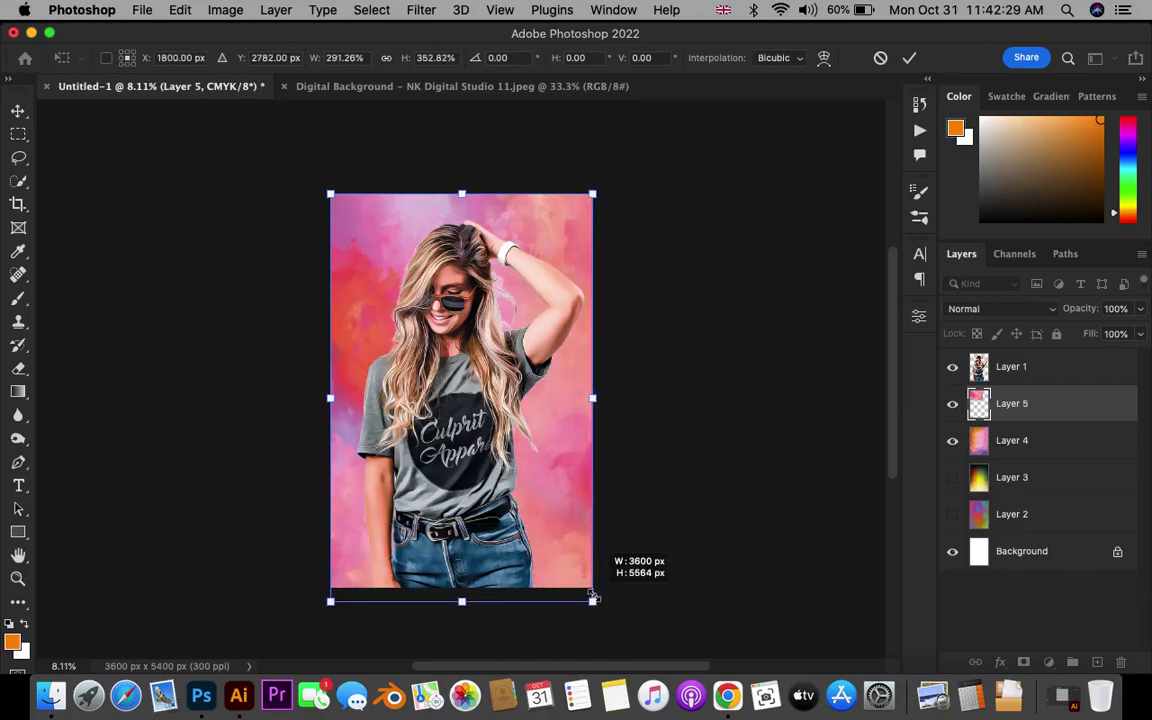
{"action": "left_click_drag", "start_coordinate": [592, 601], "coordinate": [592, 575]}
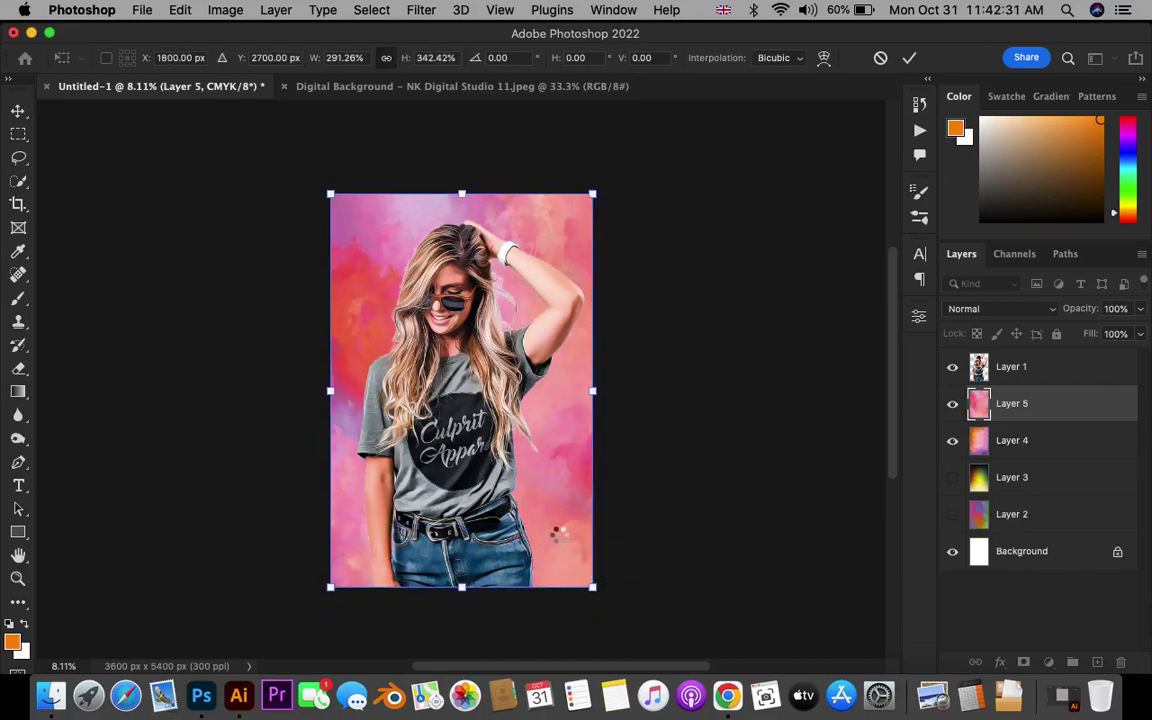
Step: Zoom and pan over the portrait to check the fit, then return to the background folder
{"action": "scroll", "coordinate": [478, 258], "scroll_direction": "up", "scroll_amount": 3}
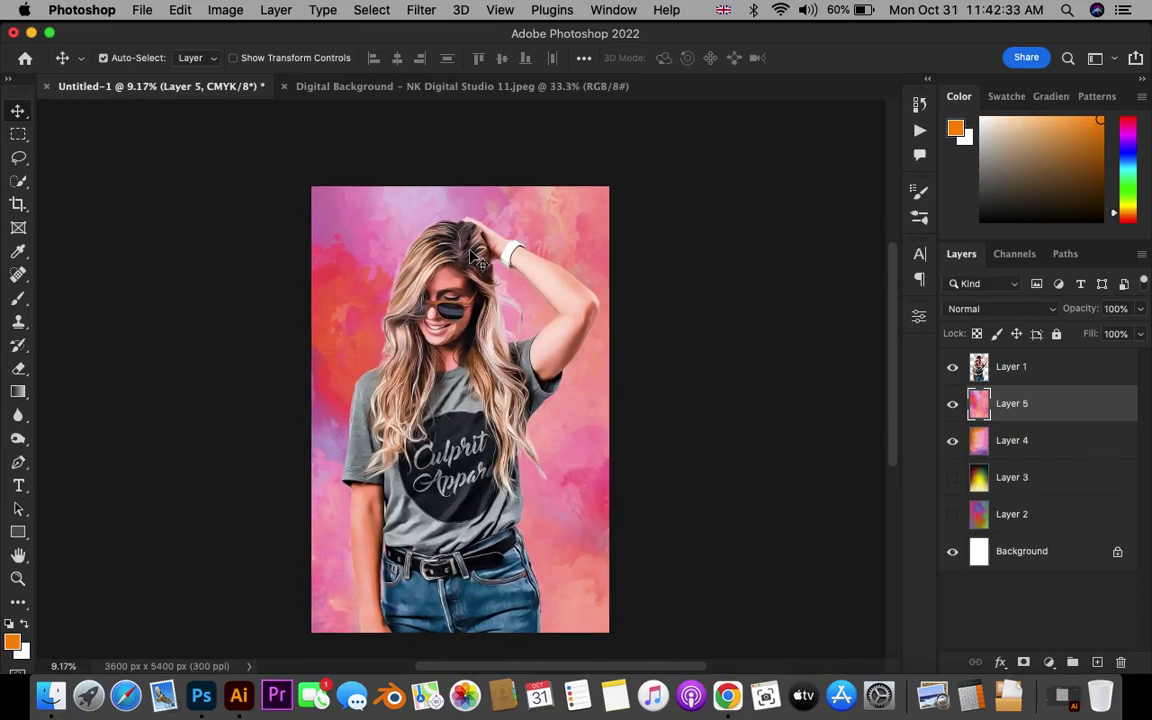
{"action": "scroll", "coordinate": [478, 258], "scroll_direction": "up", "scroll_amount": 3}
{"action": "scroll", "coordinate": [478, 258], "scroll_direction": "up", "scroll_amount": 1}
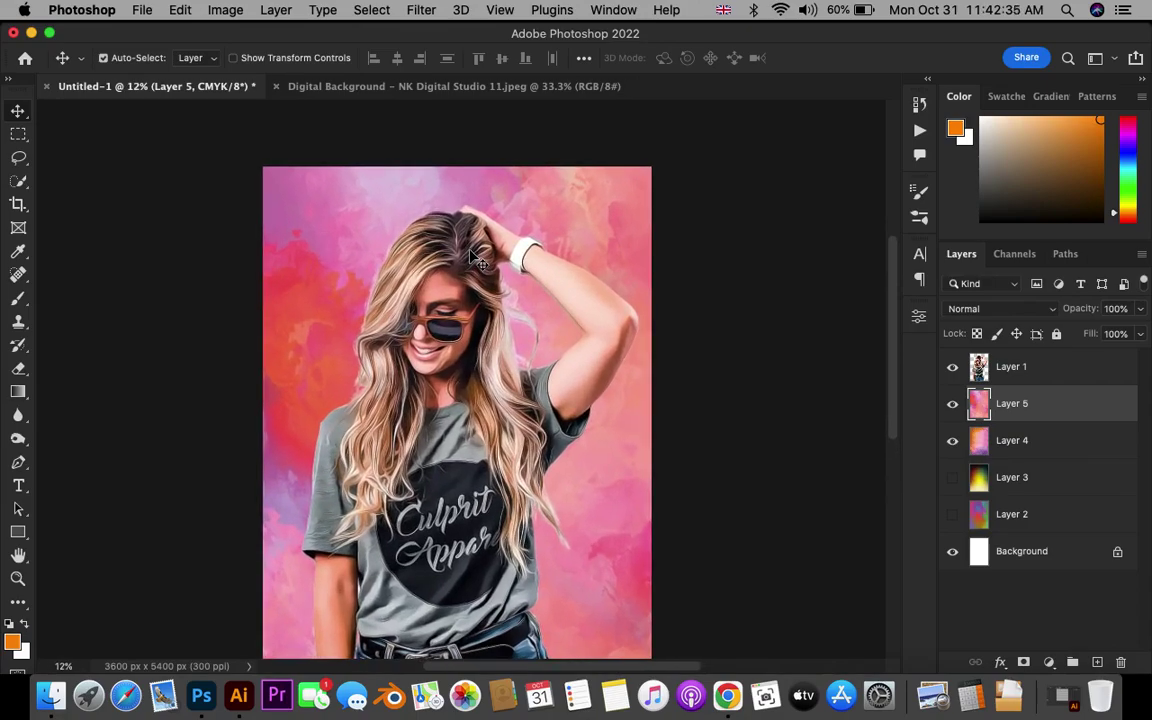
{"action": "key", "text": "space"}
{"action": "left_click_drag", "start_coordinate": [500, 420], "coordinate": [509, 233]}
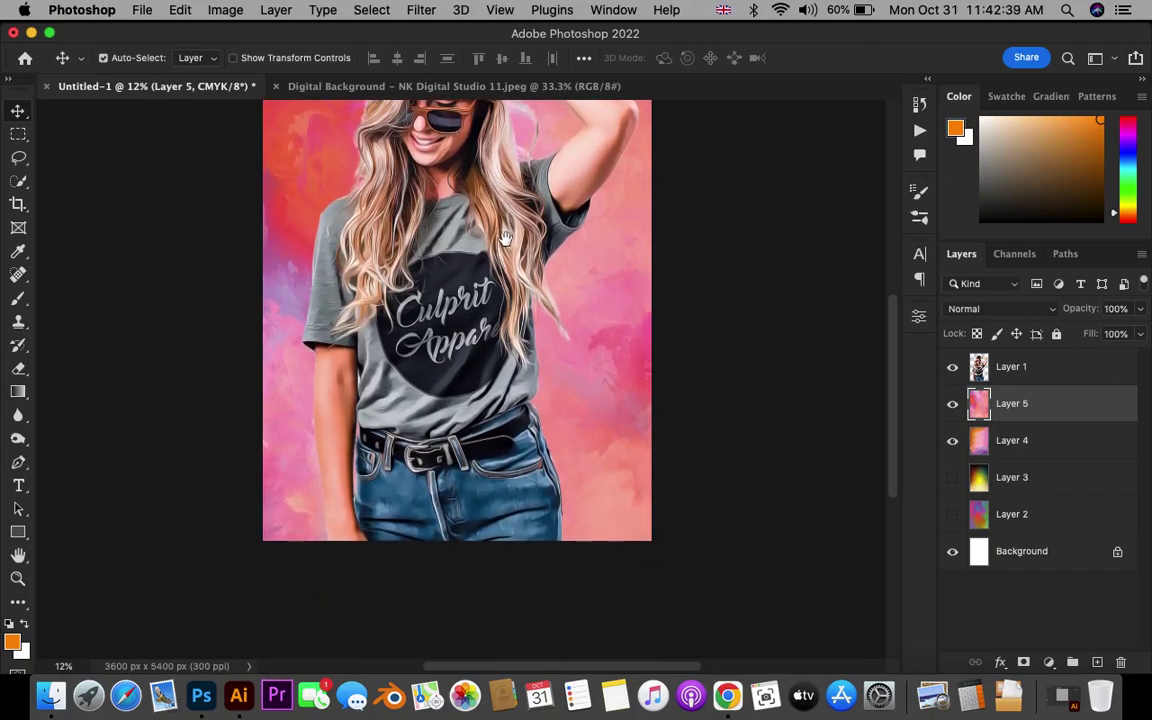
{"action": "scroll", "coordinate": [509, 233], "scroll_direction": "up", "scroll_amount": 2}
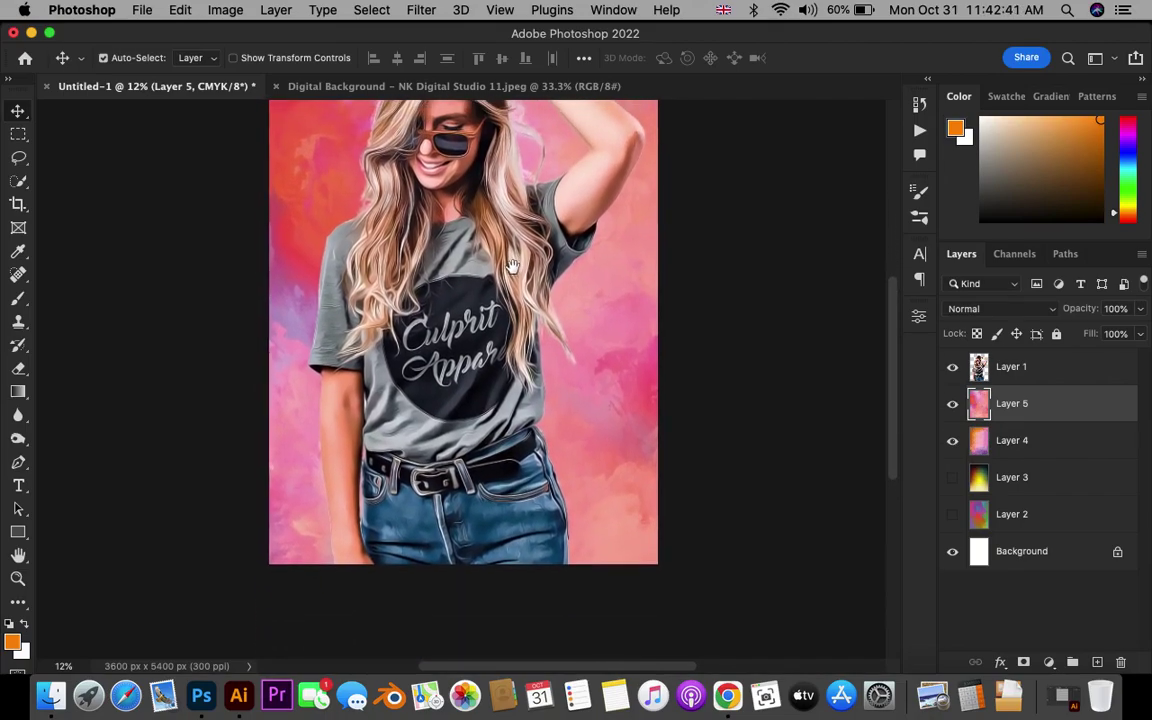
{"action": "scroll", "coordinate": [505, 240], "scroll_direction": "up", "scroll_amount": 2}
{"action": "scroll", "coordinate": [500, 225], "scroll_direction": "up", "scroll_amount": 2}
{"action": "left_click_drag", "start_coordinate": [497, 215], "coordinate": [495, 300]}
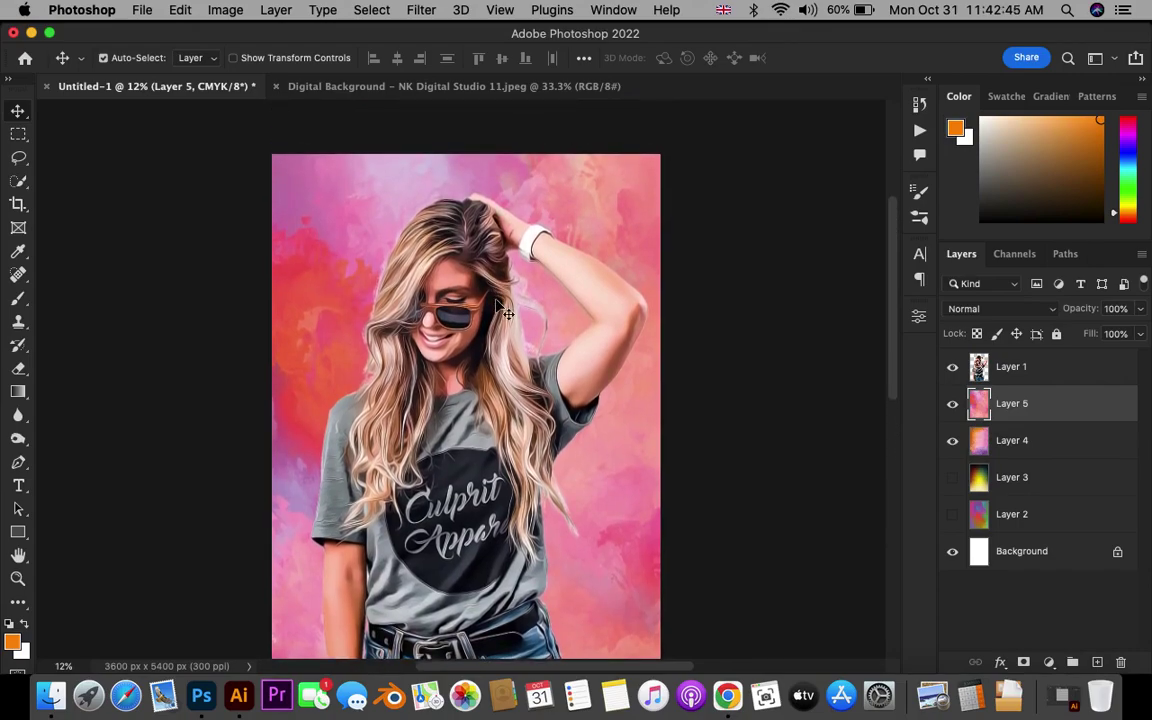
{"action": "scroll", "coordinate": [495, 299], "scroll_direction": "down", "scroll_amount": 2}
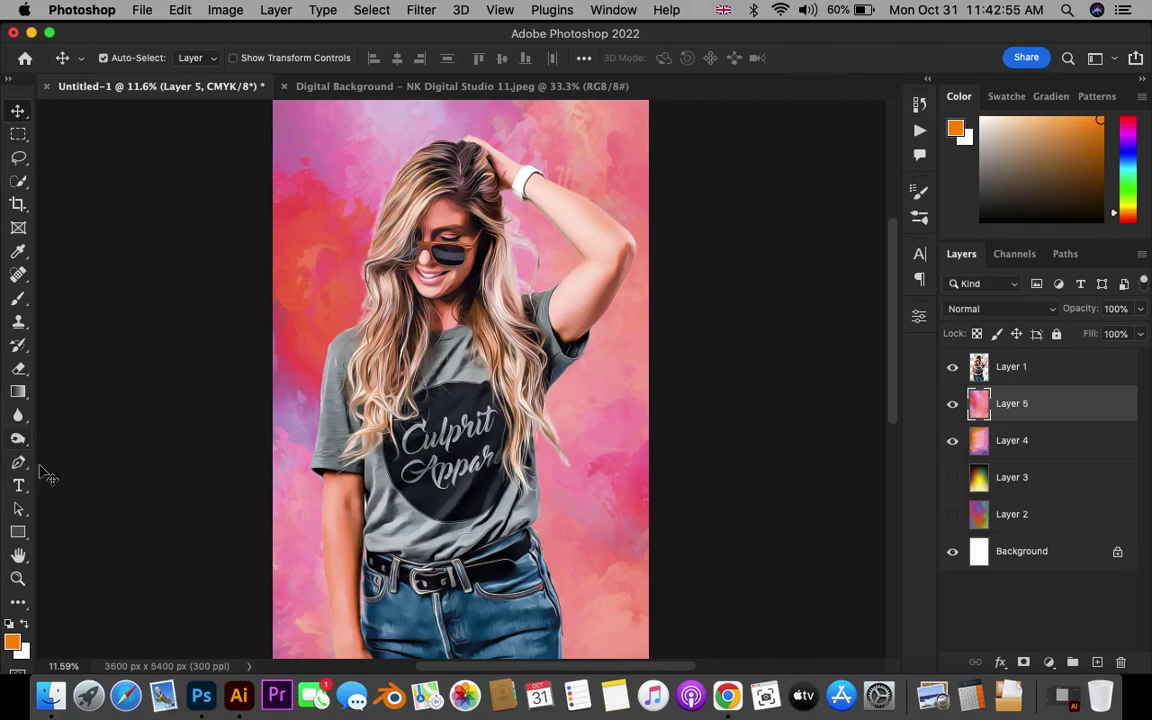
{"action": "left_click", "coordinate": [45, 680]}
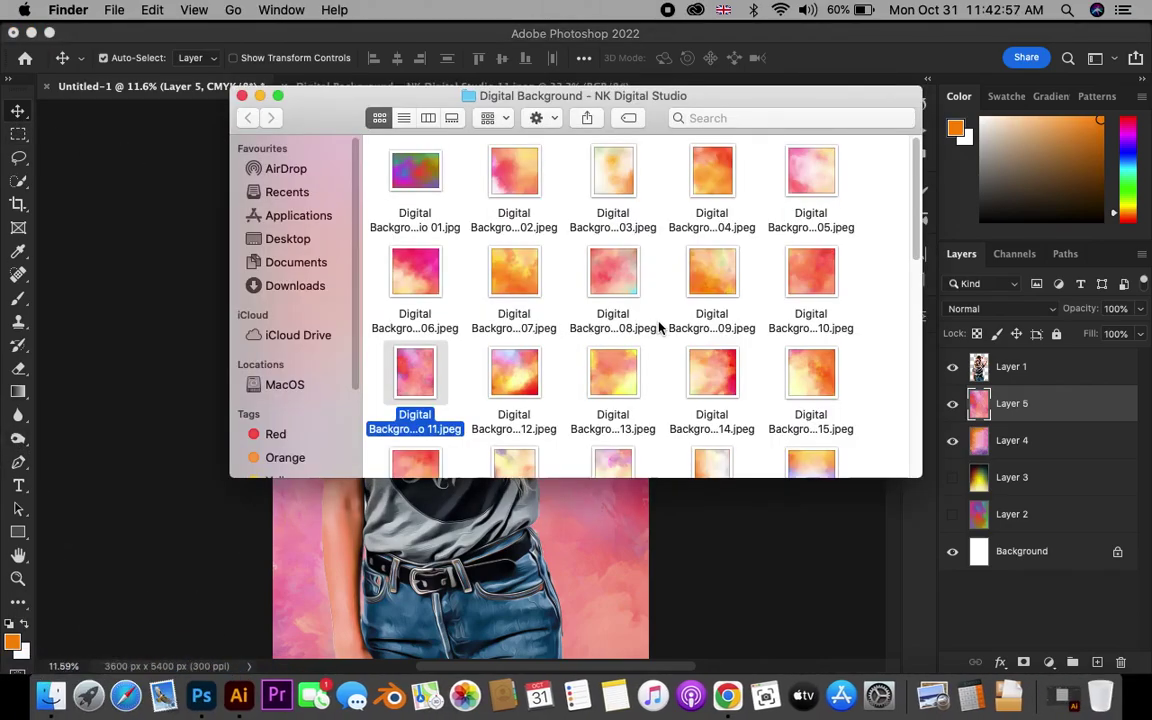
{"action": "scroll", "coordinate": [659, 327], "scroll_direction": "down", "scroll_amount": 1}
{"action": "scroll", "coordinate": [659, 327], "scroll_direction": "down", "scroll_amount": 2}
{"action": "scroll", "coordinate": [659, 327], "scroll_direction": "down", "scroll_amount": 2}
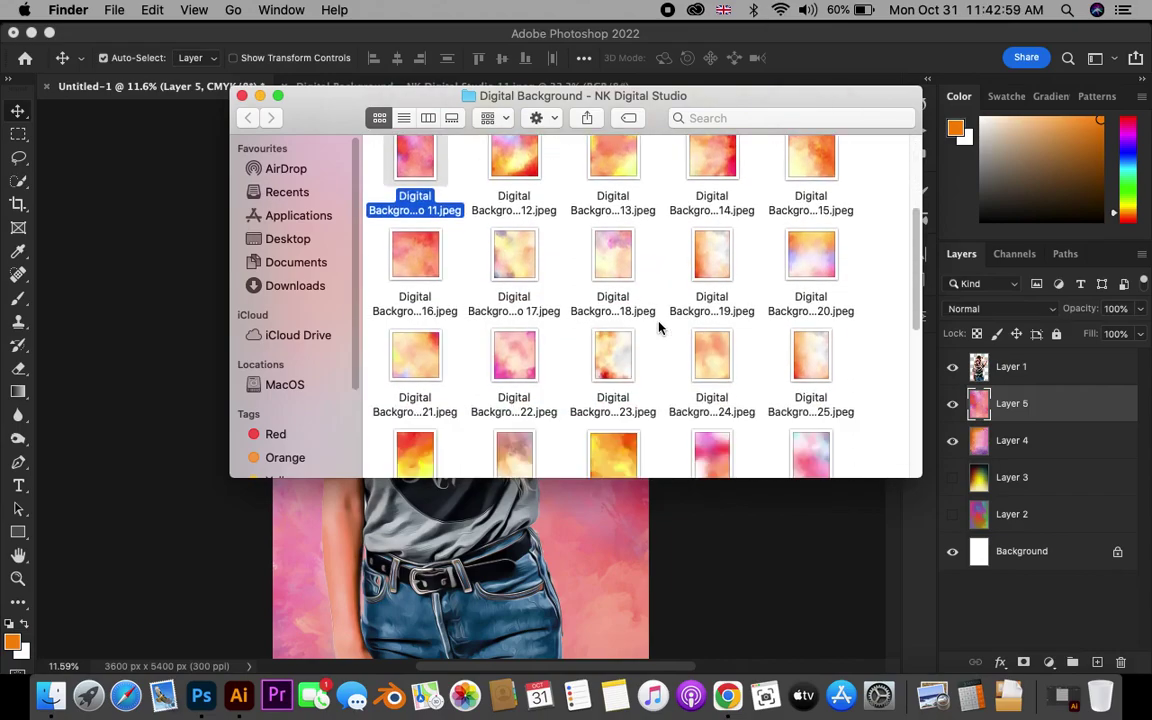
{"action": "scroll", "coordinate": [659, 327], "scroll_direction": "down", "scroll_amount": 2}
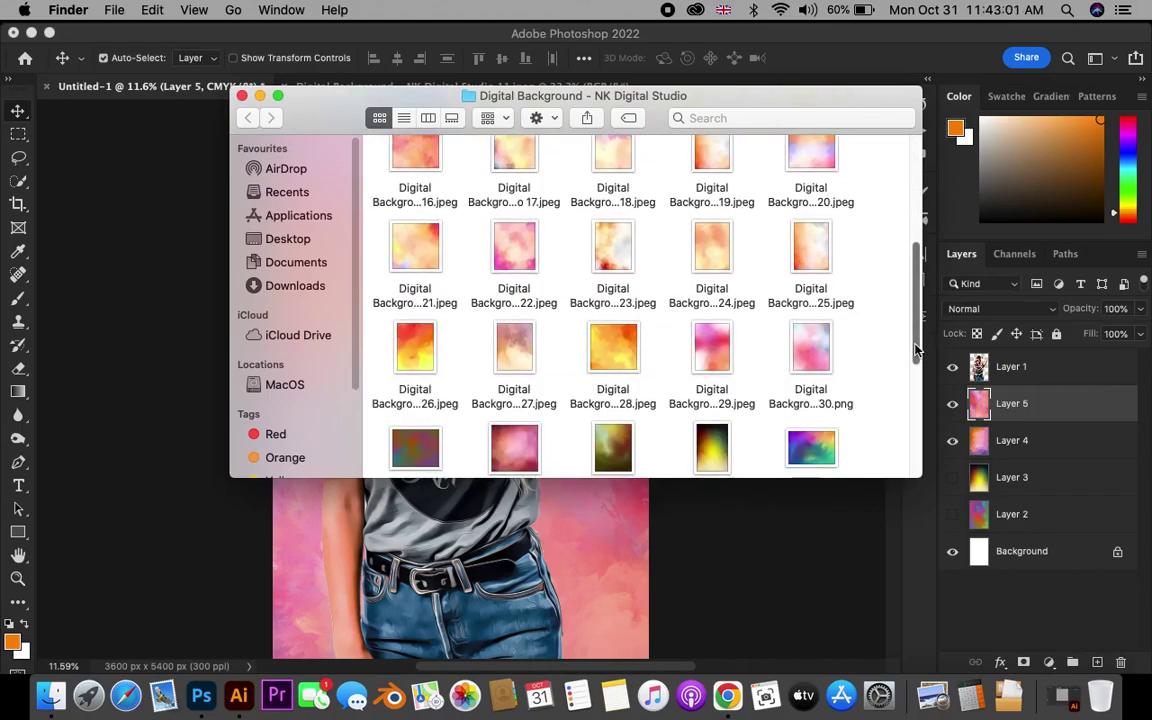
{"action": "scroll", "coordinate": [921, 300], "scroll_direction": "up", "scroll_amount": 2}
{"action": "scroll", "coordinate": [921, 250], "scroll_direction": "up", "scroll_amount": 3}
{"action": "scroll", "coordinate": [921, 207], "scroll_direction": "up", "scroll_amount": 1}
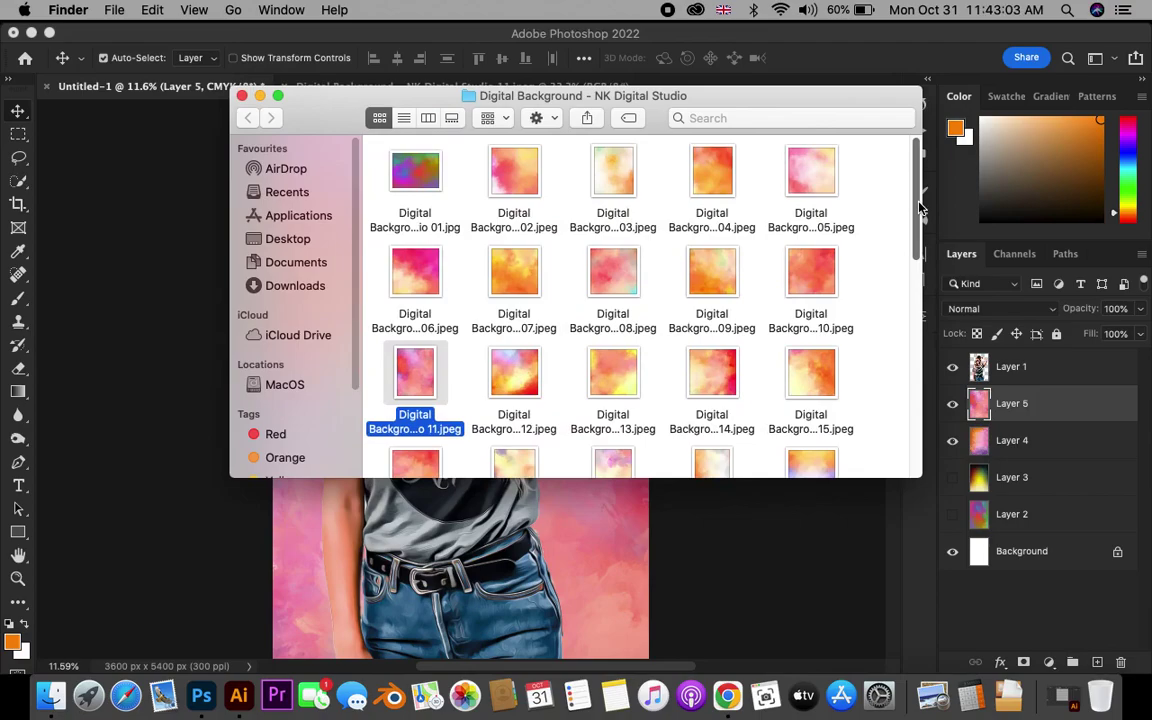
{"action": "left_click_drag", "start_coordinate": [376, 162], "coordinate": [808, 505]}
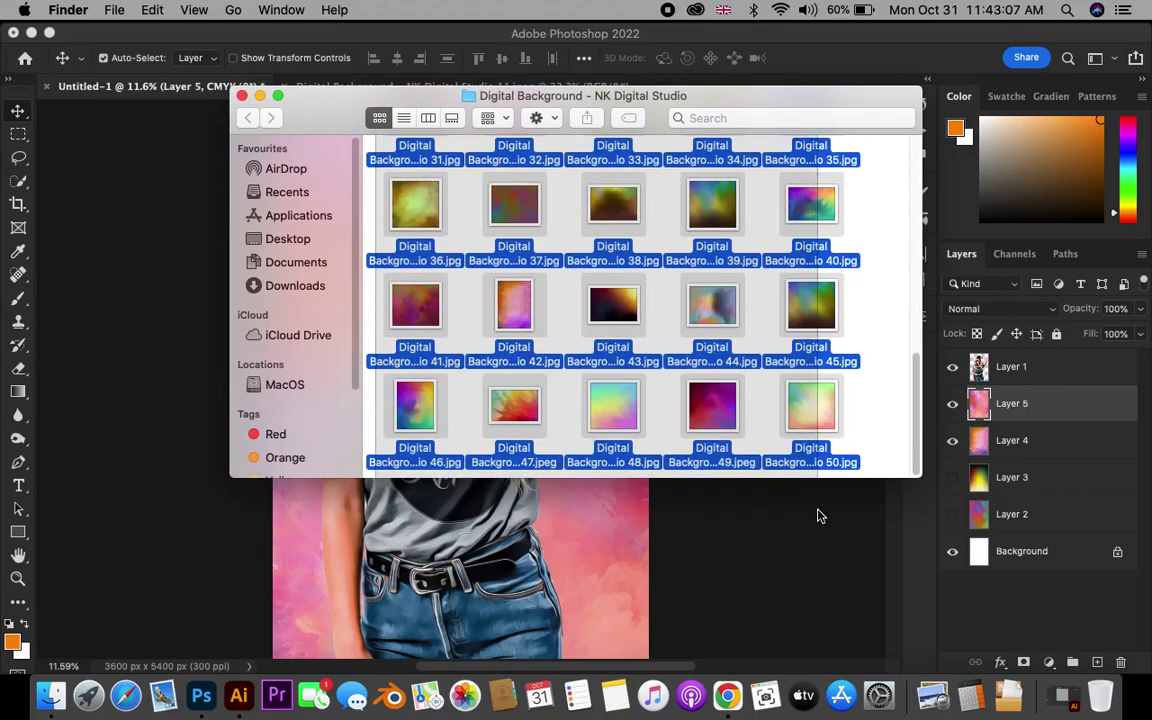
{"action": "mouse_move", "coordinate": [808, 505]}
{"action": "left_mouse_down"}
{"action": "mouse_move", "coordinate": [910, 451]}
{"action": "mouse_move", "coordinate": [902, 206]}
{"action": "left_mouse_up"}
{"action": "left_click", "coordinate": [882, 211]}
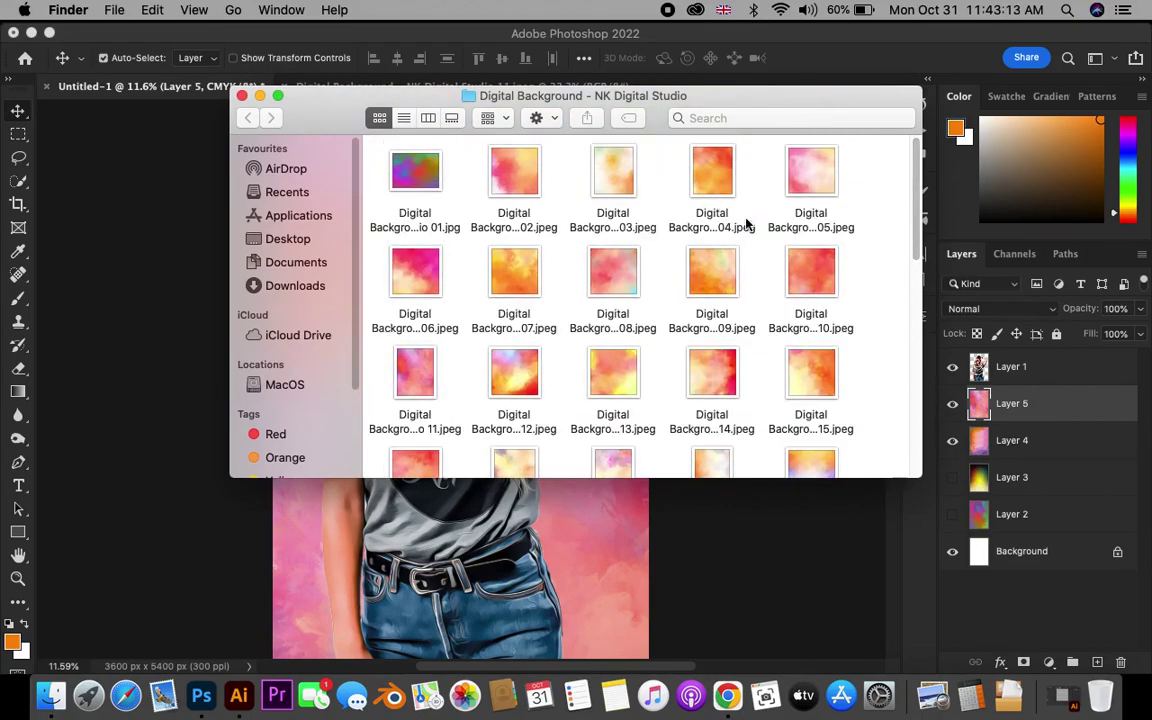
{"action": "left_click", "coordinate": [241, 95]}
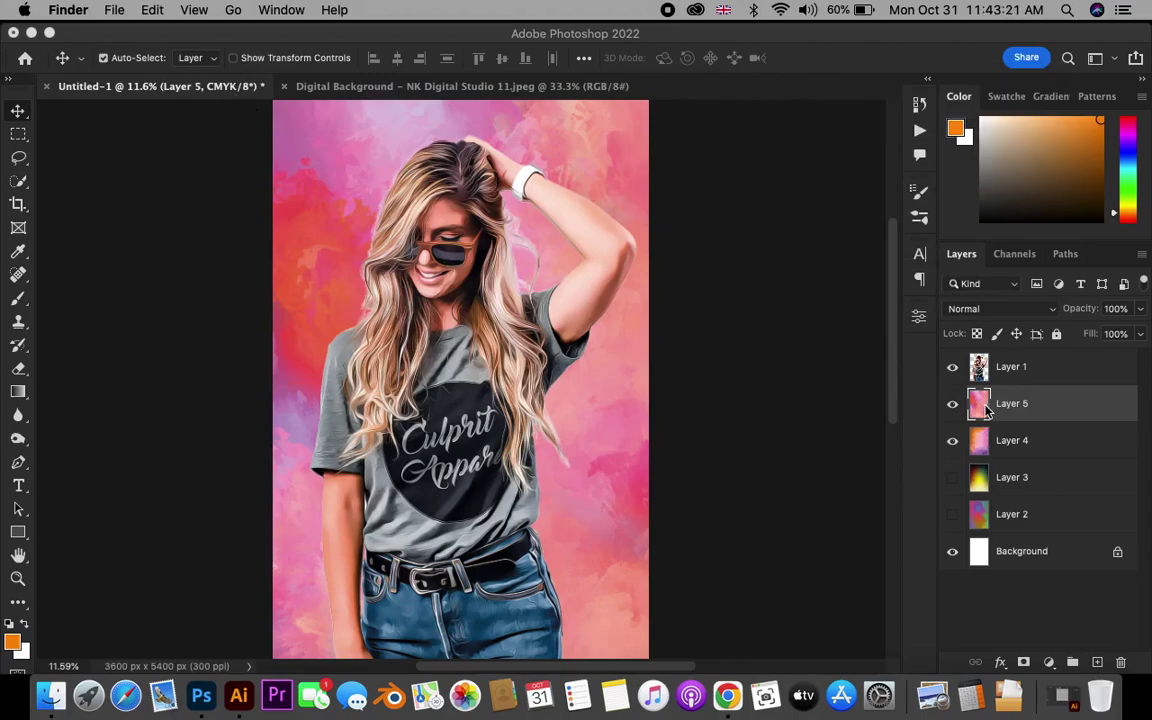
Step: Toggle background Layers 5, 4, 3 and 2 on and off to compare, leaving them hidden
{"action": "left_click", "coordinate": [952, 404]}
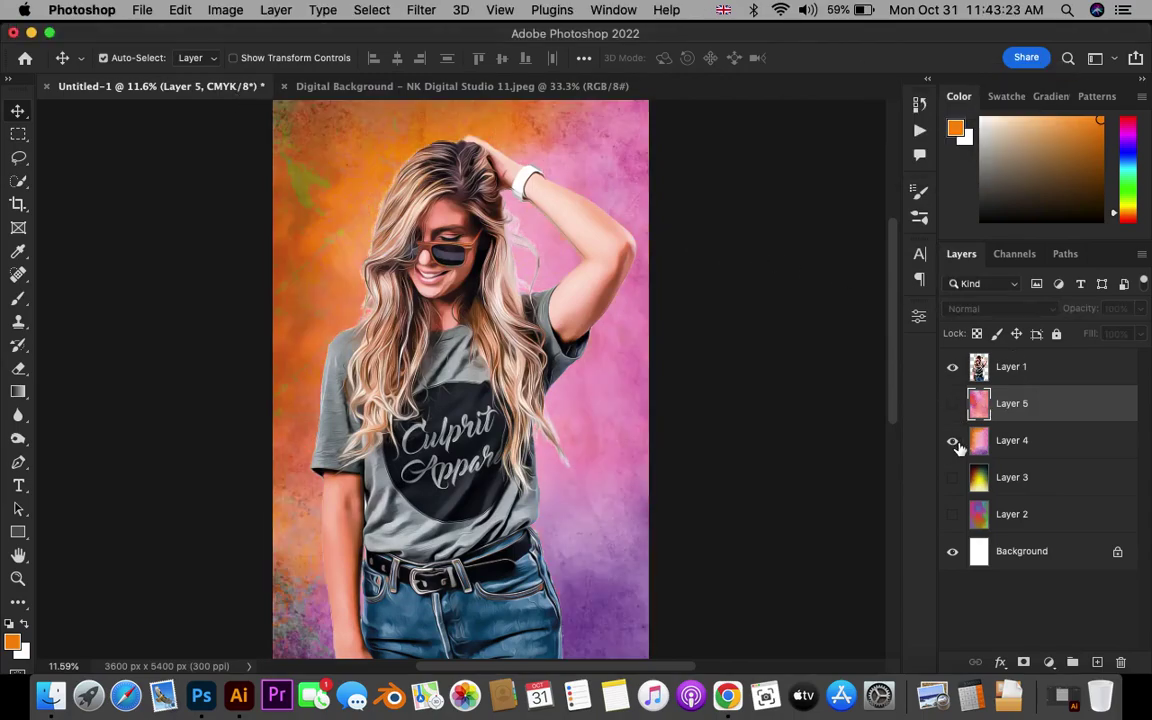
{"action": "left_click", "coordinate": [953, 441]}
{"action": "left_click", "coordinate": [953, 478]}
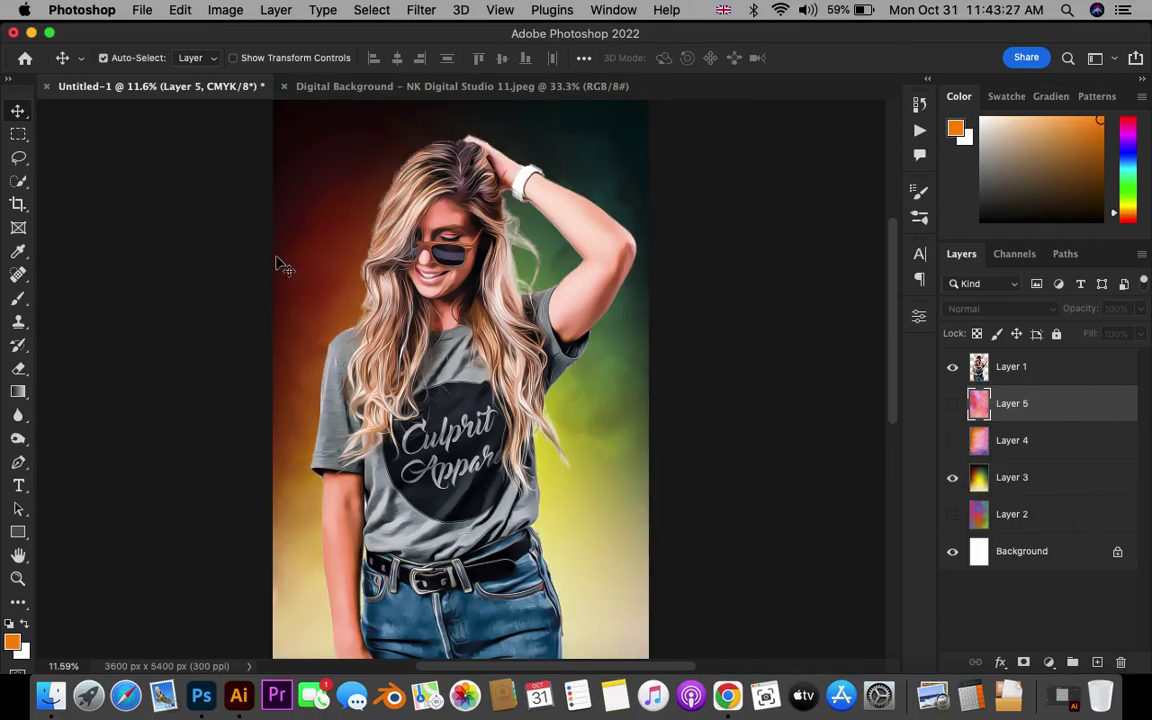
{"action": "left_click", "coordinate": [143, 243]}
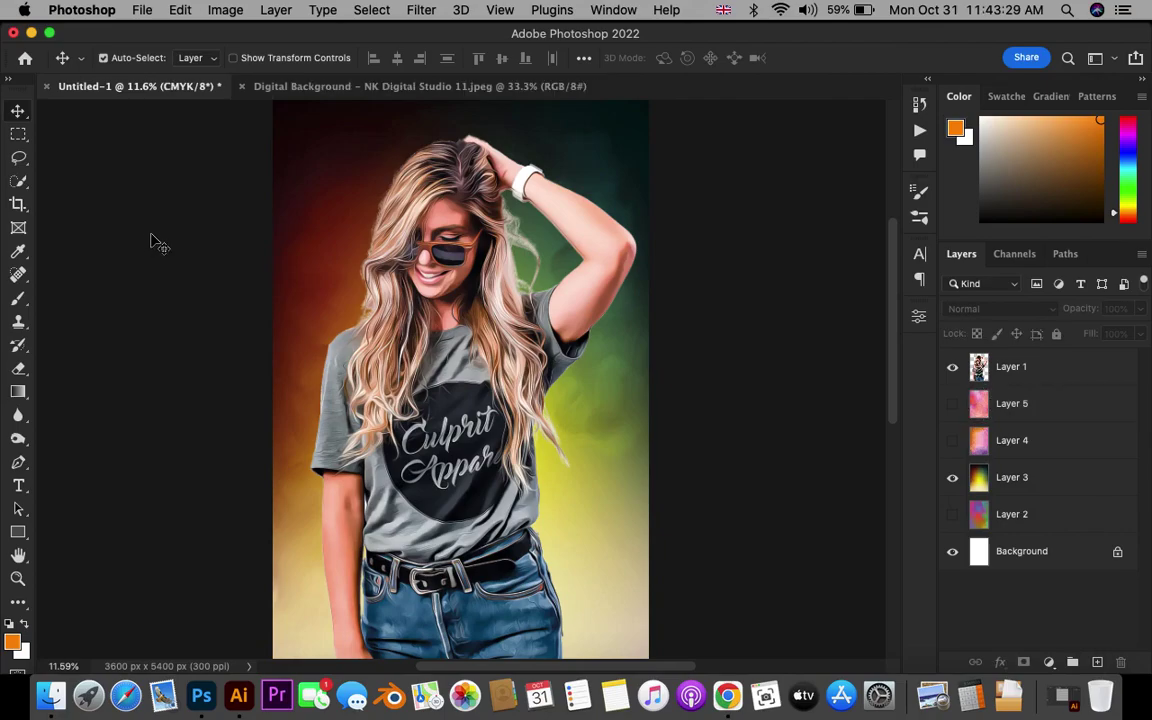
{"action": "left_click", "coordinate": [953, 477]}
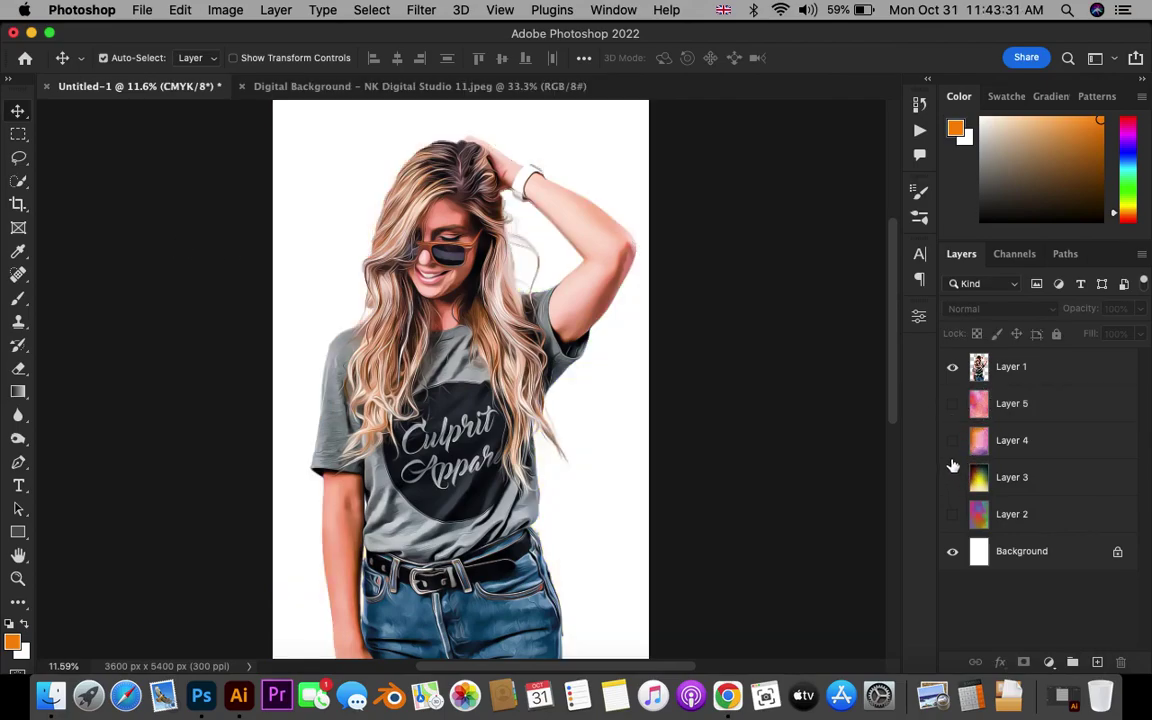
{"action": "left_click", "coordinate": [953, 441]}
{"action": "left_click", "coordinate": [953, 441]}
{"action": "left_click", "coordinate": [952, 404]}
{"action": "left_click", "coordinate": [952, 404]}
{"action": "left_click", "coordinate": [954, 526]}
Step: Swap the Layer 3 gradient background for the orange-pink Layer 4 background
{"action": "left_click", "coordinate": [953, 479]}
{"action": "left_click", "coordinate": [953, 478]}
{"action": "left_click", "coordinate": [953, 441]}
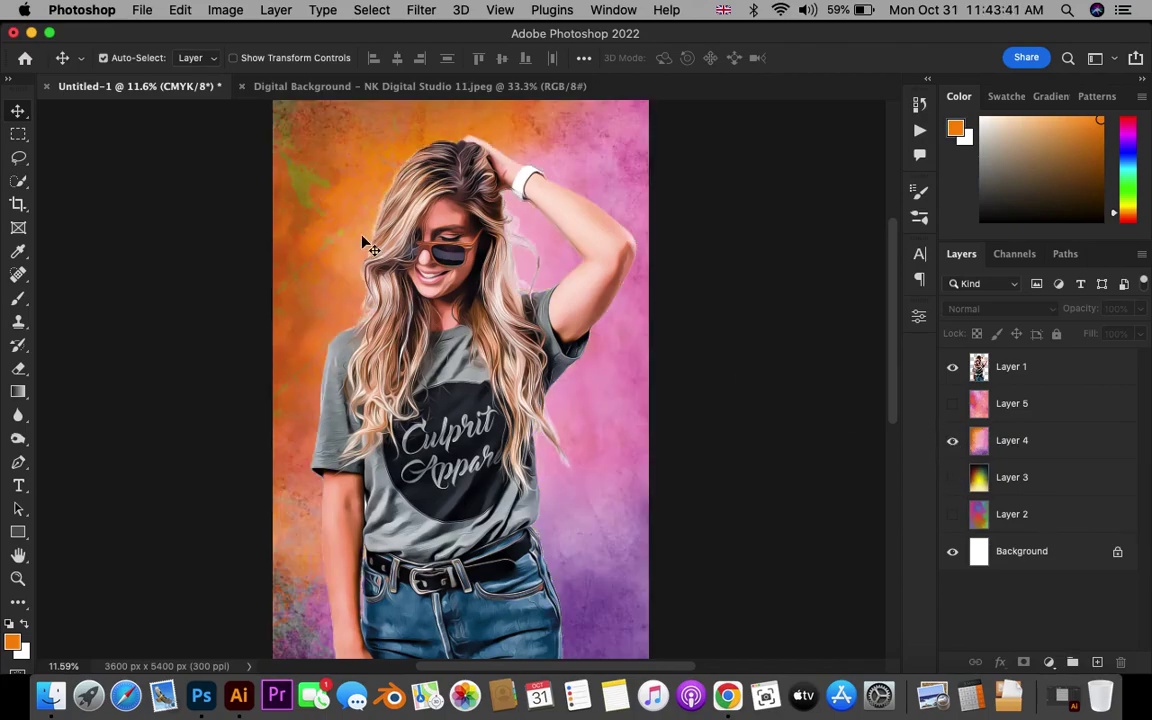
Step: Zoom the canvas to fit and select the portrait layer, Layer 1
{"action": "scroll", "coordinate": [380, 225], "scroll_direction": "up", "scroll_amount": 2}
{"action": "scroll", "coordinate": [398, 210], "scroll_direction": "up", "scroll_amount": 3}
{"action": "scroll", "coordinate": [398, 211], "scroll_direction": "up", "scroll_amount": 3}
{"action": "scroll", "coordinate": [398, 211], "scroll_direction": "down", "scroll_amount": 2}
{"action": "scroll", "coordinate": [398, 211], "scroll_direction": "down", "scroll_amount": 3}
{"action": "scroll", "coordinate": [420, 216], "scroll_direction": "down", "scroll_amount": 2}
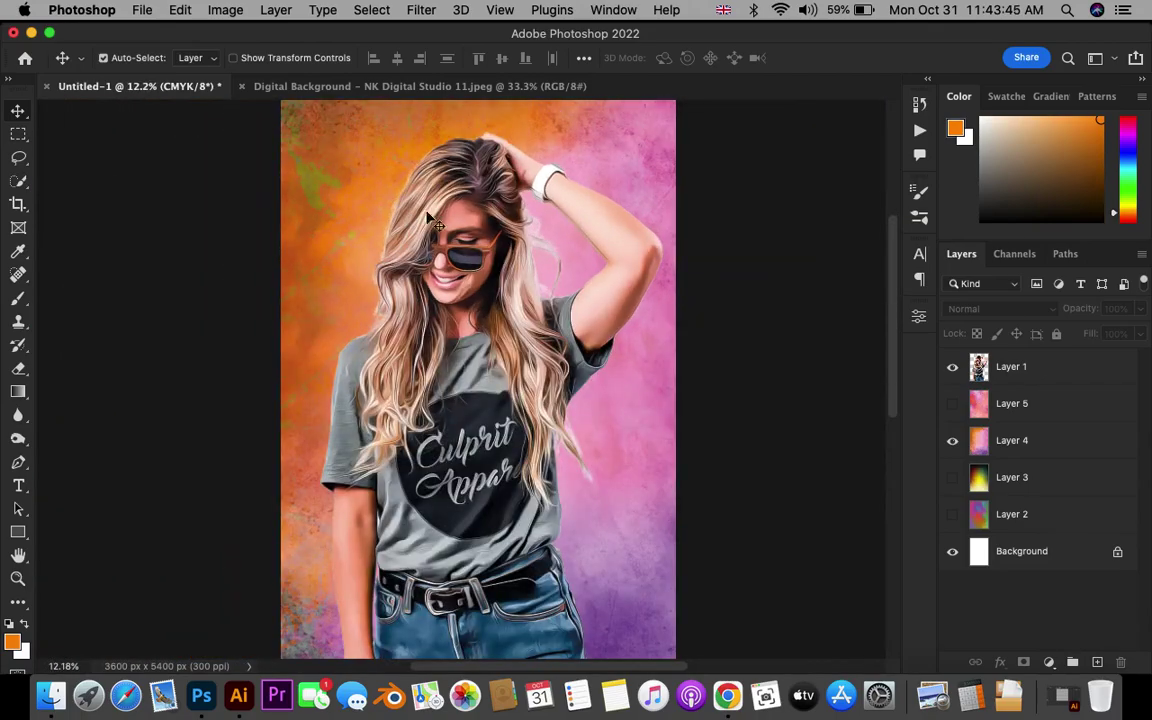
{"action": "scroll", "coordinate": [532, 239], "scroll_direction": "up", "scroll_amount": 1}
{"action": "scroll", "coordinate": [532, 239], "scroll_direction": "up", "scroll_amount": 2}
{"action": "scroll", "coordinate": [535, 242], "scroll_direction": "up", "scroll_amount": 1}
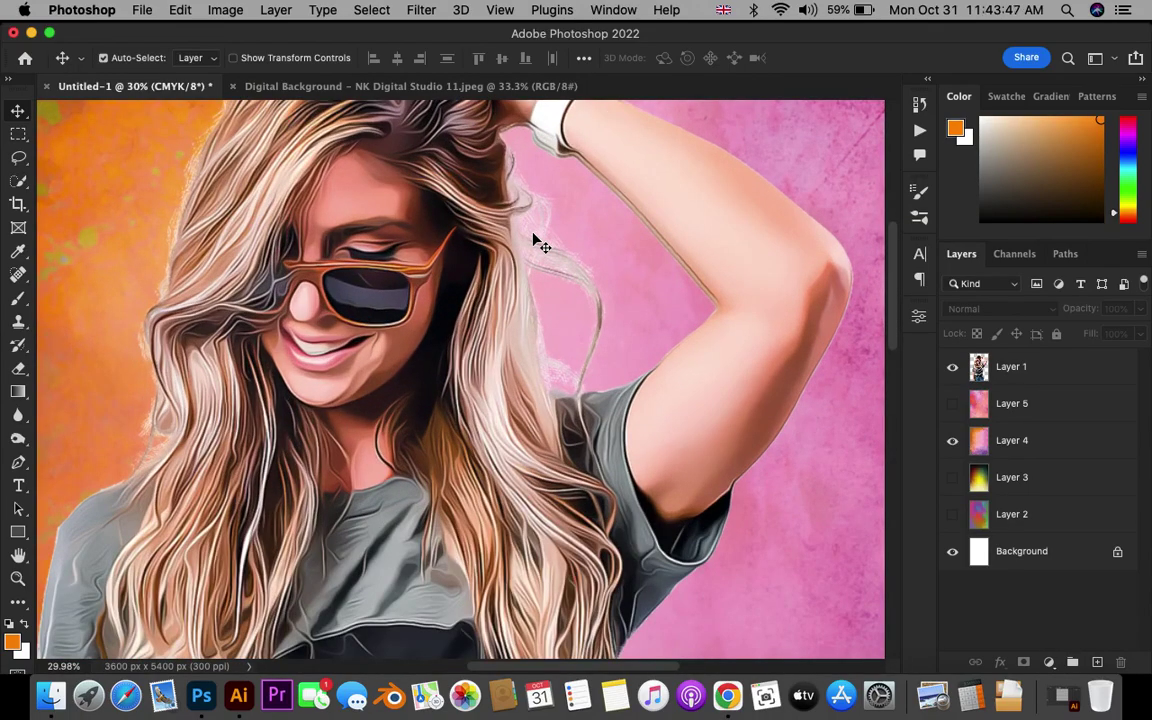
{"action": "scroll", "coordinate": [535, 242], "scroll_direction": "down", "scroll_amount": 1}
{"action": "scroll", "coordinate": [535, 242], "scroll_direction": "down", "scroll_amount": 1}
{"action": "scroll", "coordinate": [535, 242], "scroll_direction": "down", "scroll_amount": 3}
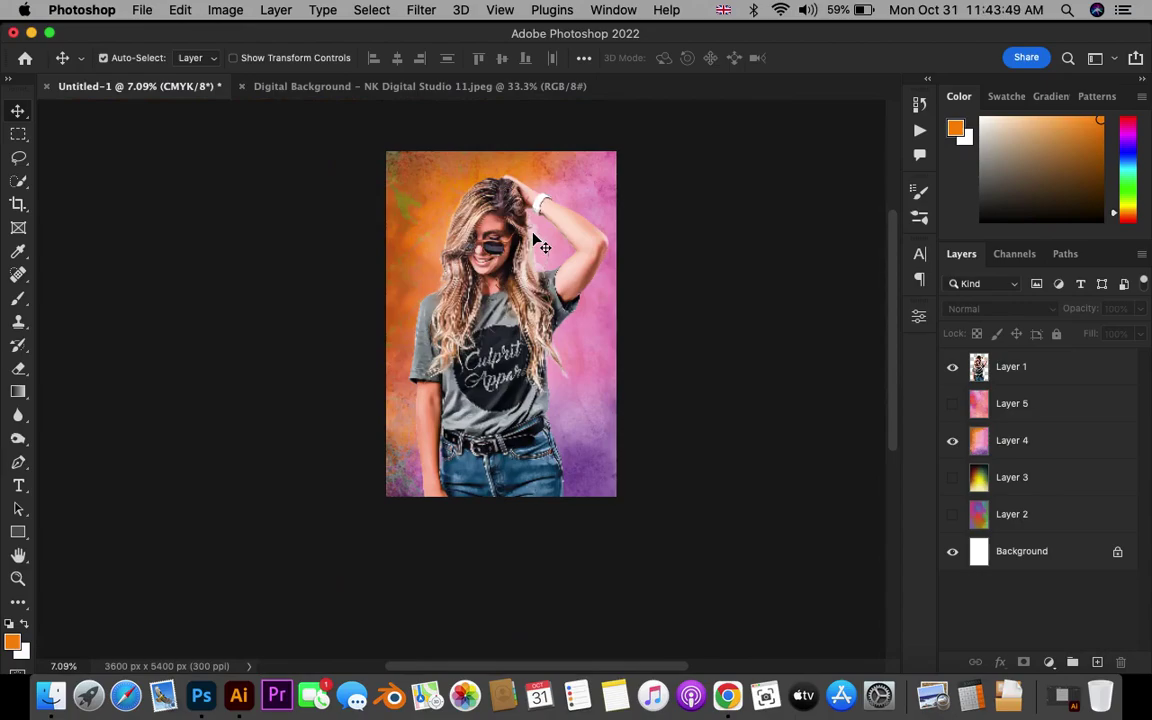
{"action": "left_click", "coordinate": [1048, 376]}
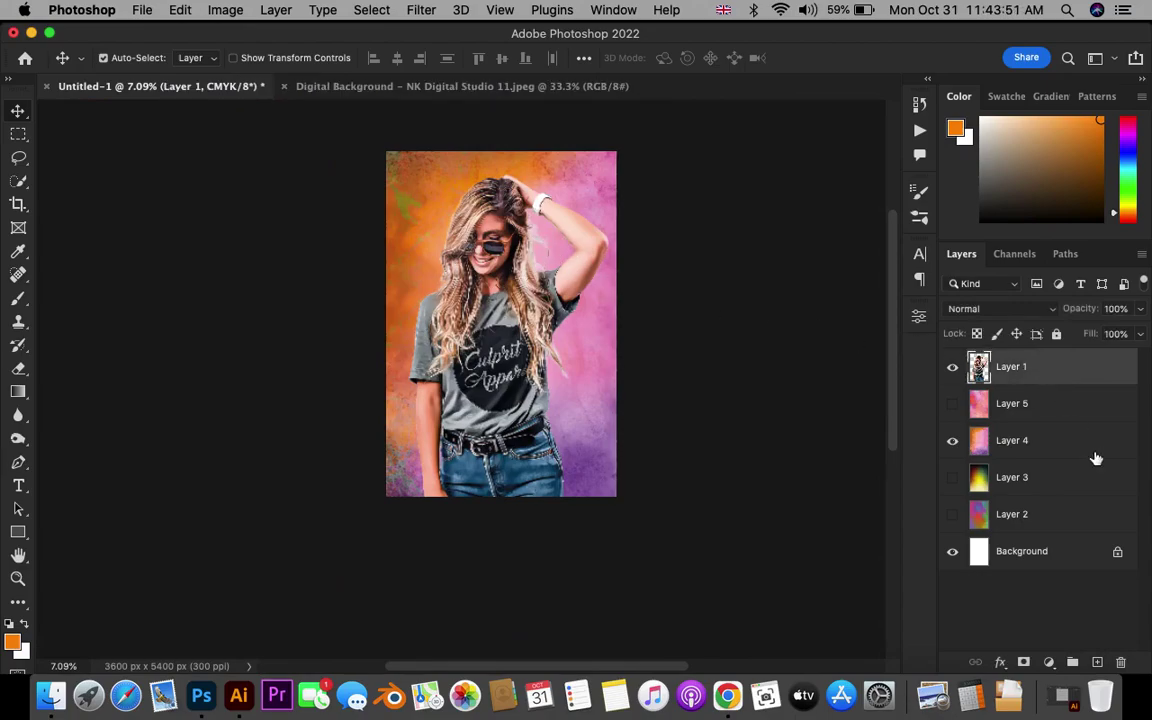
Step: Add a new Layer 6 above the portrait and set the foreground to magenta
{"action": "left_click", "coordinate": [1098, 662]}
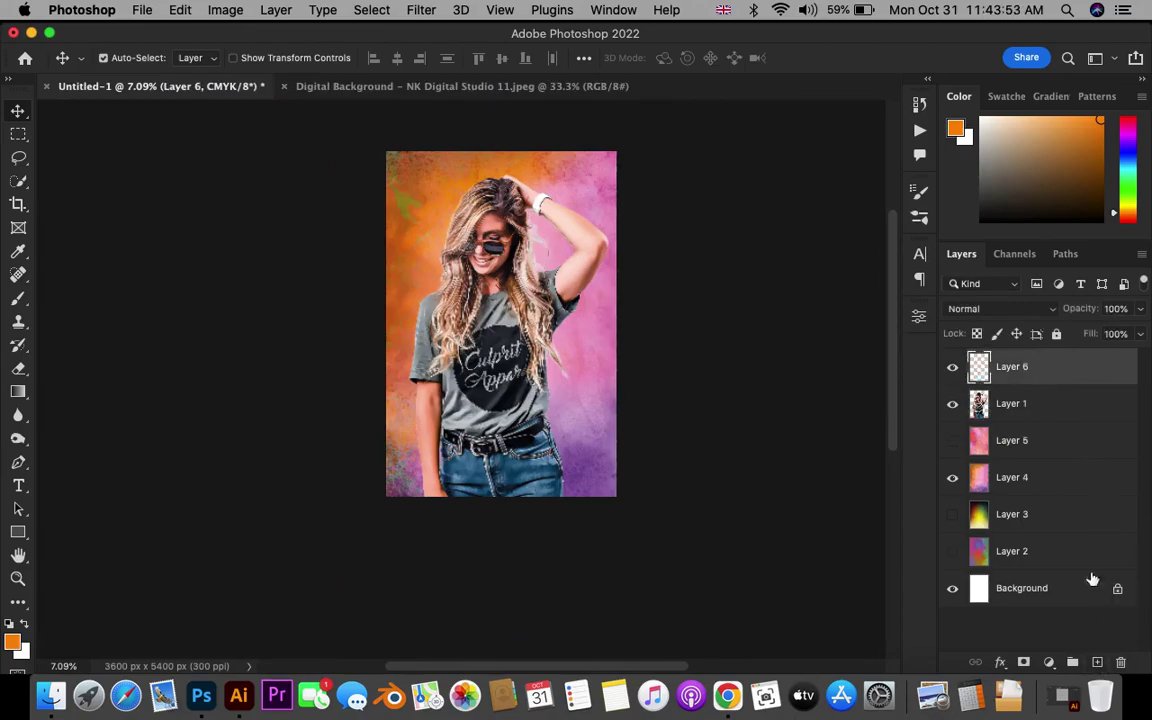
{"action": "left_click", "coordinate": [13, 642]}
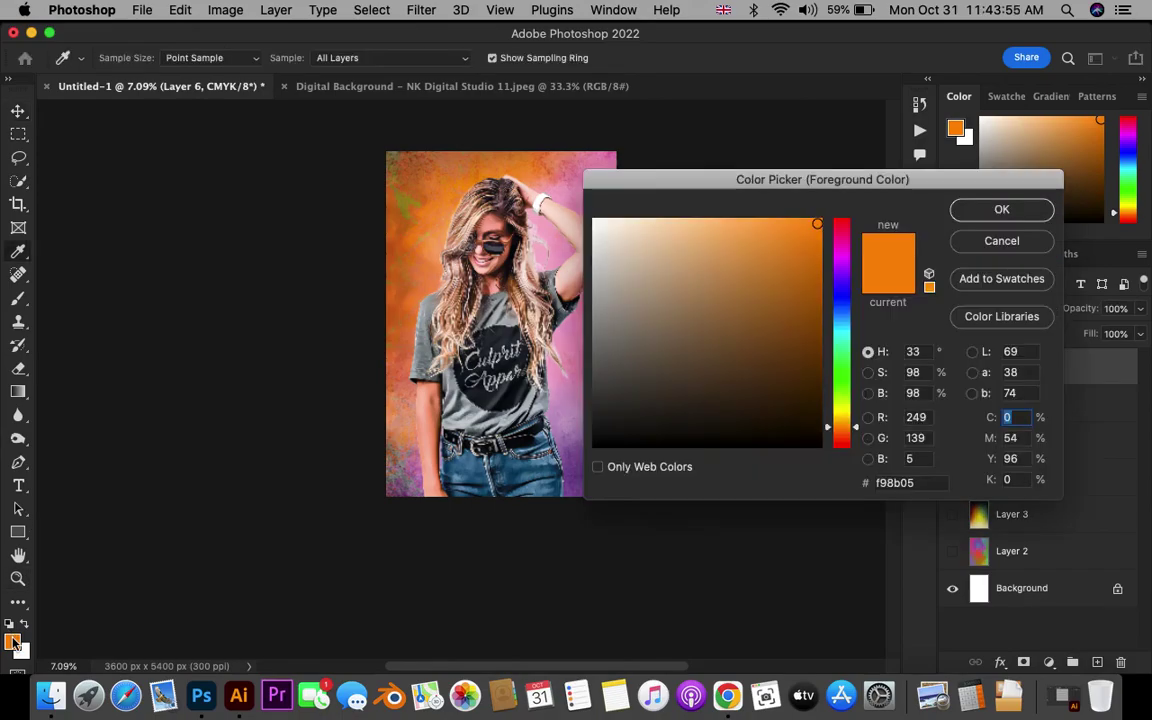
{"action": "left_click", "coordinate": [841, 258]}
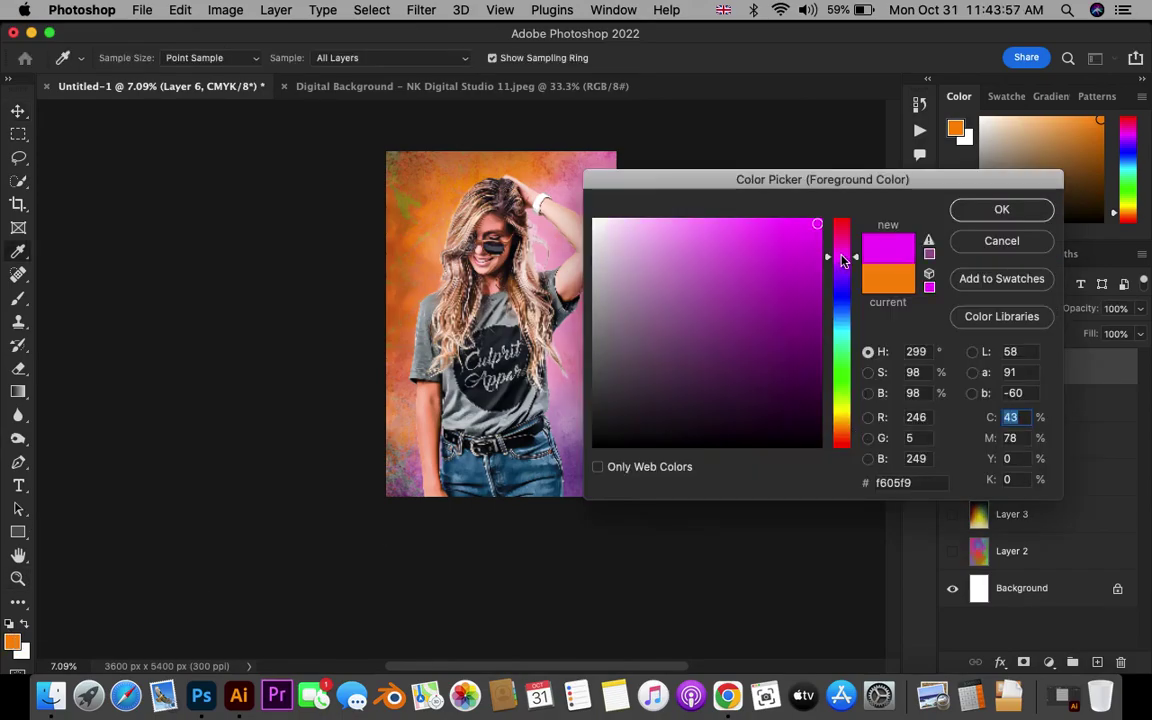
{"action": "left_click", "coordinate": [754, 220]}
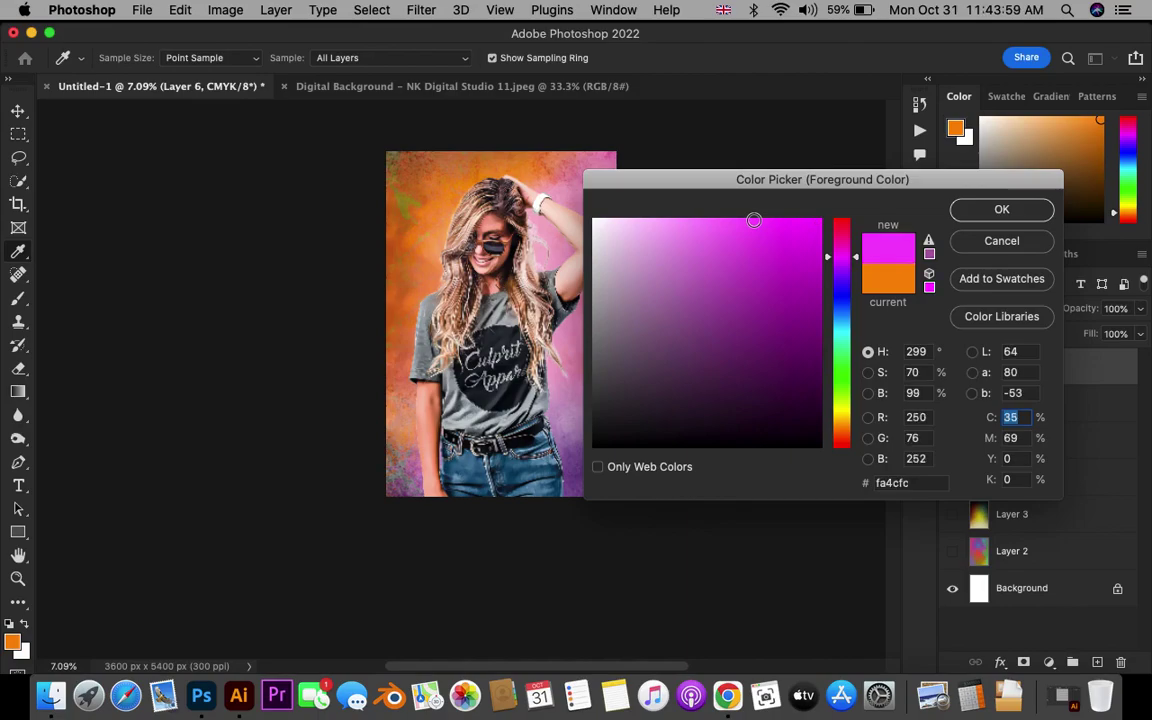
{"action": "left_click", "coordinate": [1001, 210]}
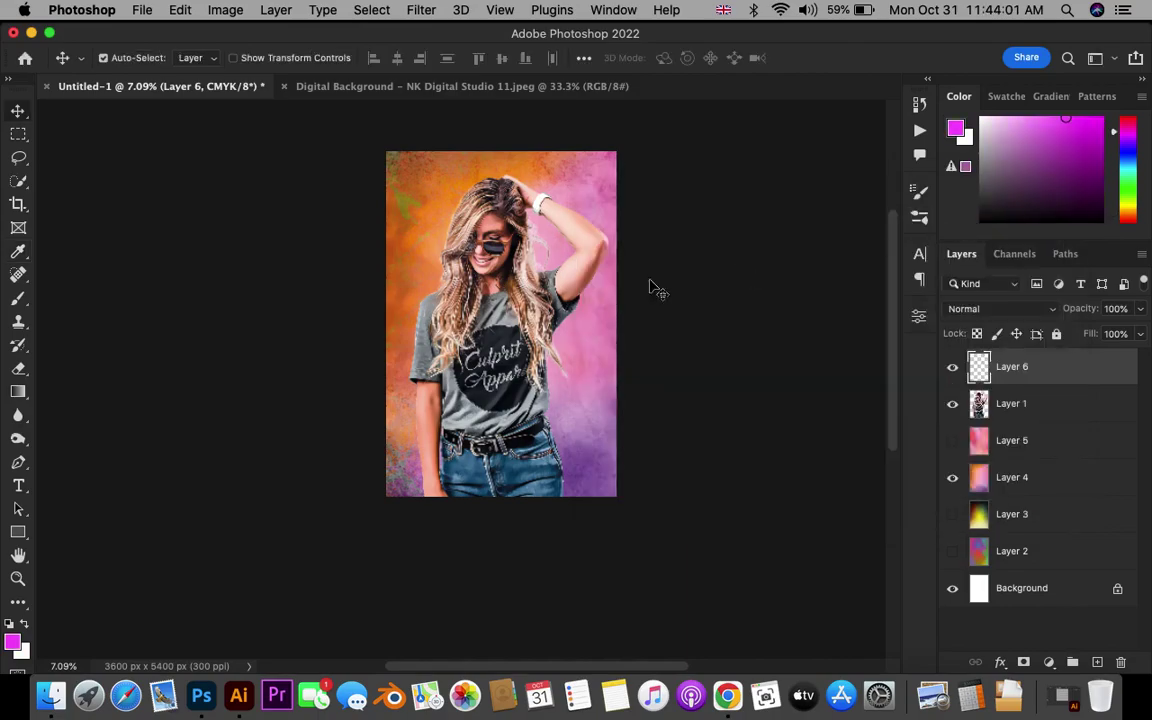
Step: Try a magenta brush stroke across the top of the hair, then undo it
{"action": "key", "text": "b"}
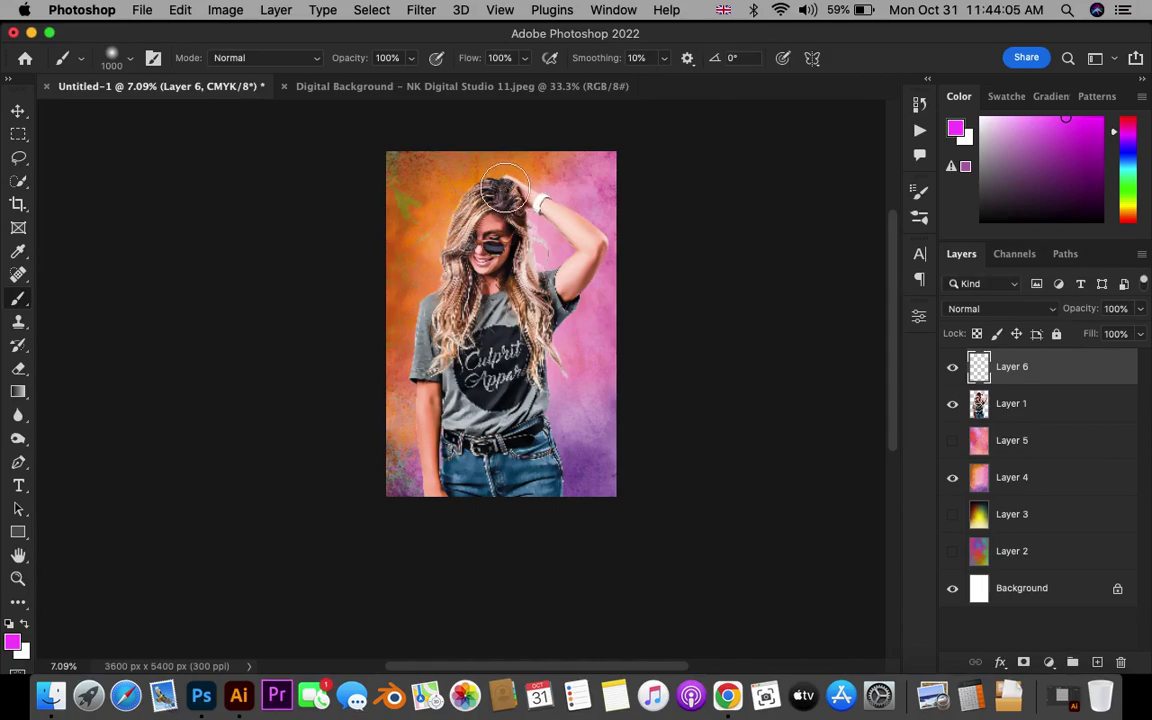
{"action": "left_click_drag", "start_coordinate": [504, 188], "coordinate": [550, 217]}
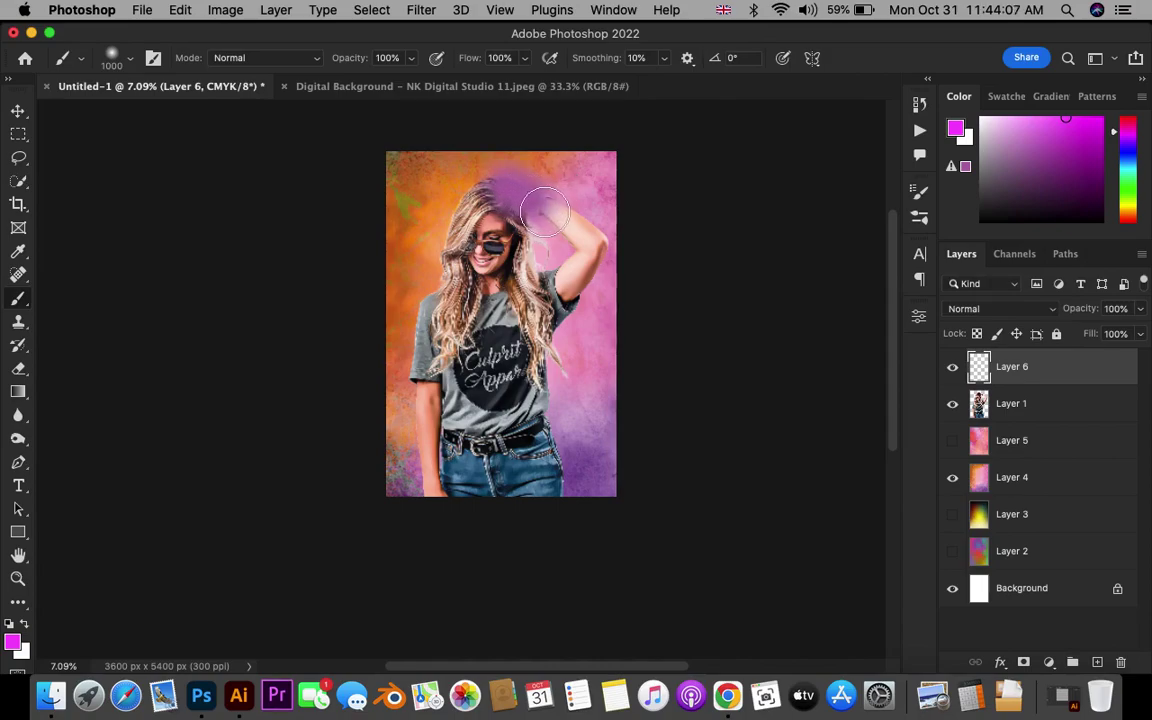
{"action": "key", "text": "super+z"}
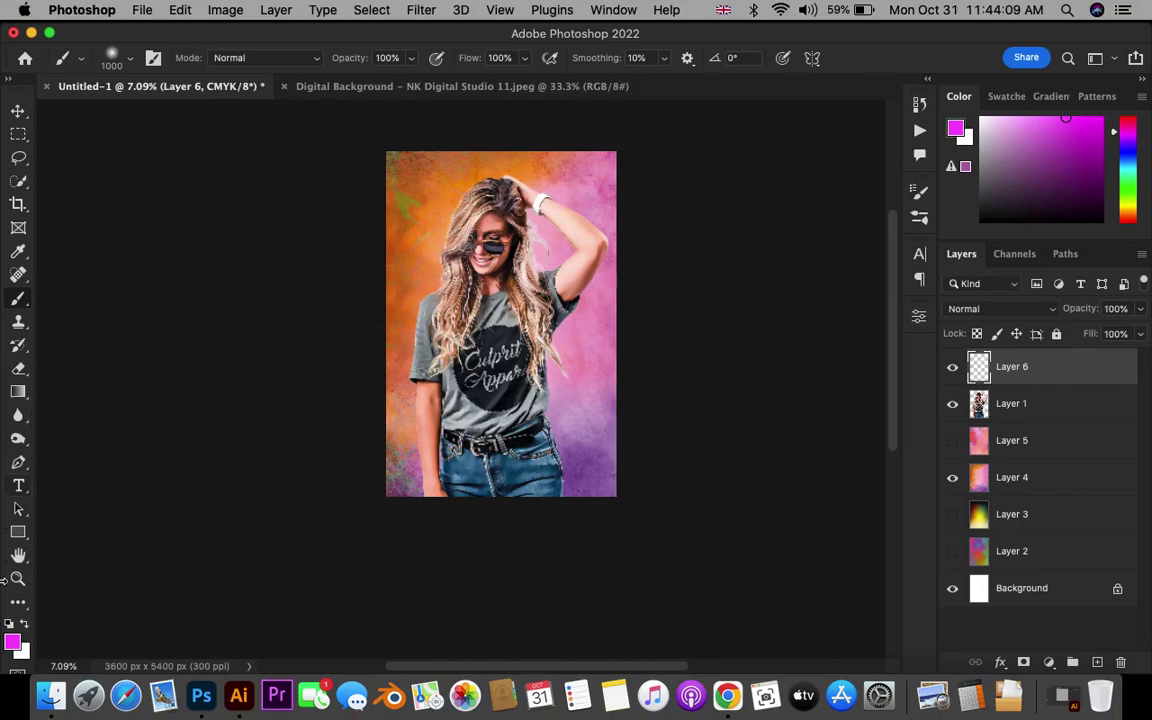
Step: Paint pink fd32ae down the woman's right side and clip it to the portrait
{"action": "left_click", "coordinate": [13, 642]}
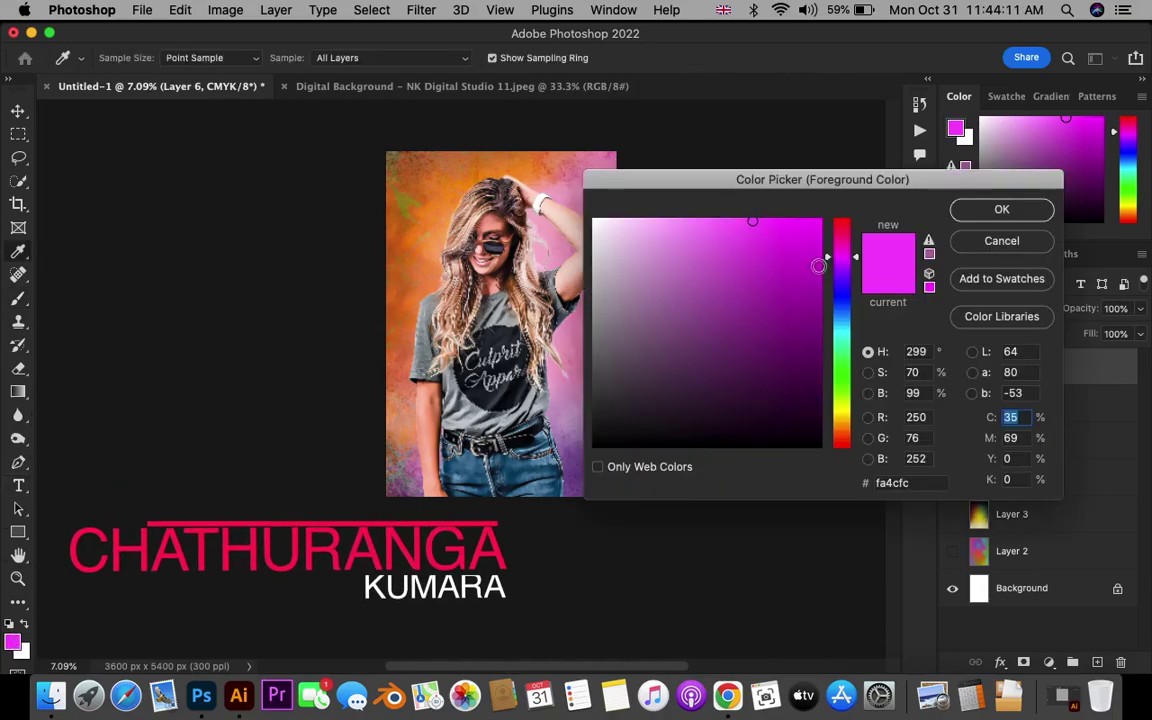
{"action": "left_click_drag", "start_coordinate": [838, 255], "coordinate": [838, 241]}
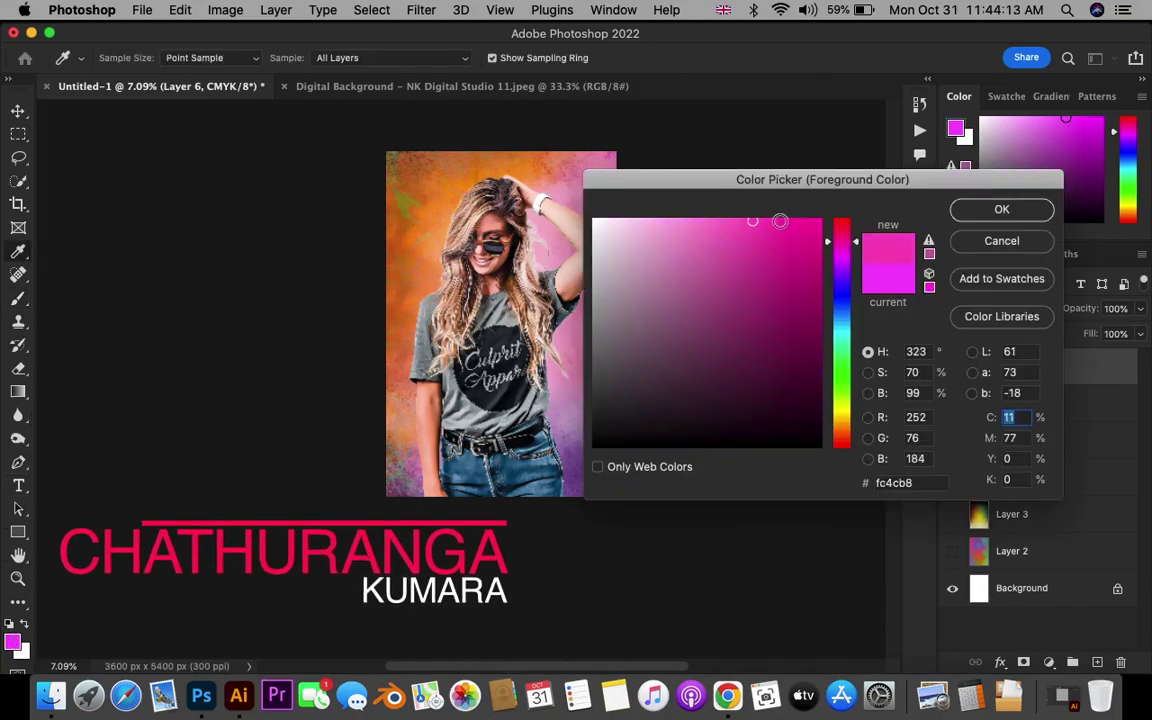
{"action": "left_click", "coordinate": [777, 219]}
{"action": "left_click", "coordinate": [999, 210]}
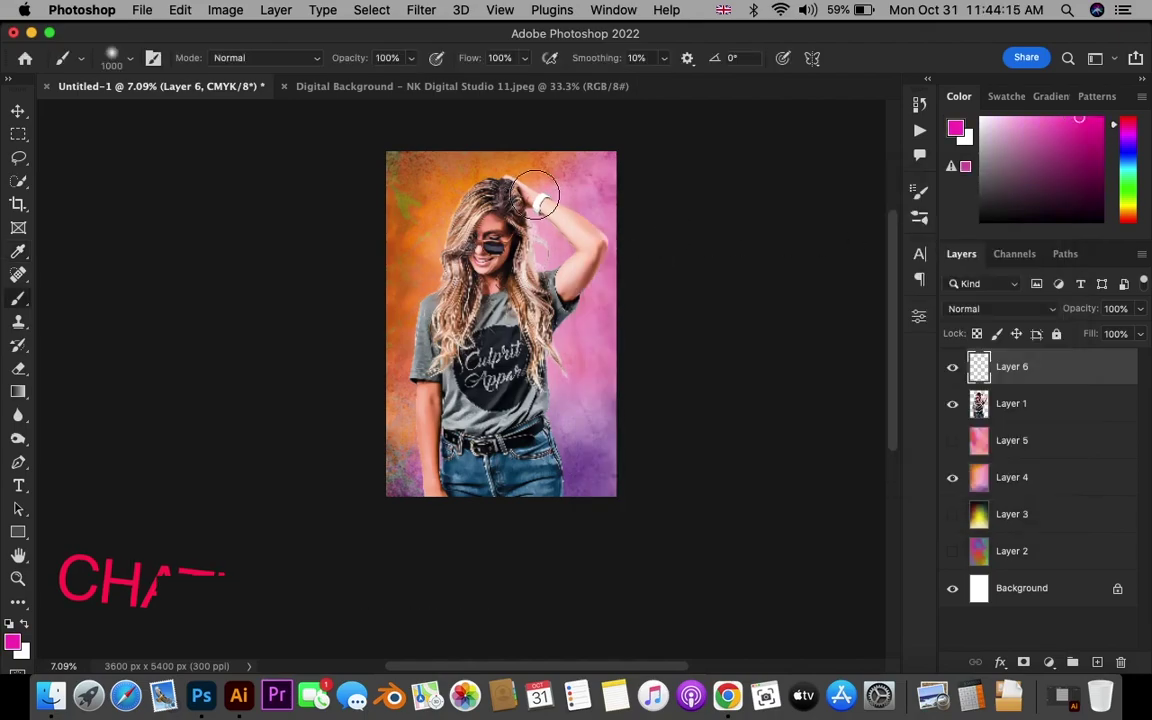
{"action": "mouse_move", "coordinate": [505, 185]}
{"action": "left_mouse_down"}
{"action": "mouse_move", "coordinate": [578, 265]}
{"action": "mouse_move", "coordinate": [547, 486]}
{"action": "left_mouse_up"}
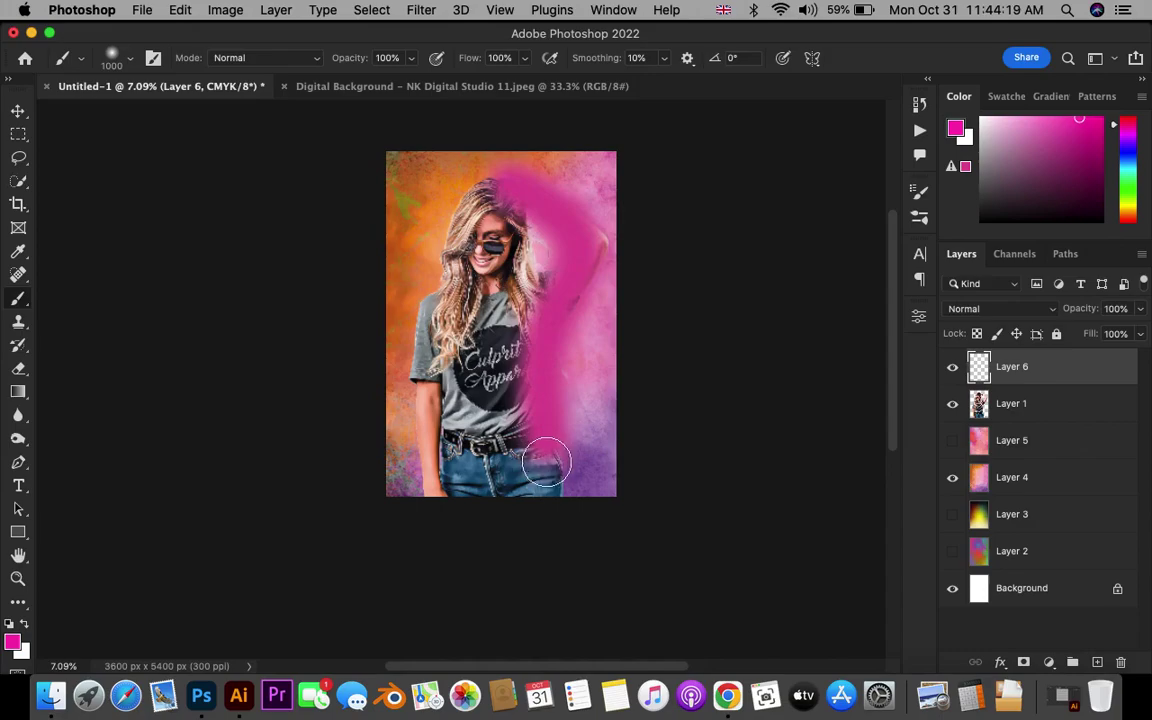
{"action": "mouse_move", "coordinate": [547, 486]}
{"action": "left_mouse_down"}
{"action": "mouse_move", "coordinate": [540, 288]}
{"action": "mouse_move", "coordinate": [514, 185]}
{"action": "mouse_move", "coordinate": [560, 206]}
{"action": "mouse_move", "coordinate": [594, 257]}
{"action": "mouse_move", "coordinate": [561, 341]}
{"action": "mouse_move", "coordinate": [548, 494]}
{"action": "mouse_move", "coordinate": [568, 452]}
{"action": "left_mouse_up"}
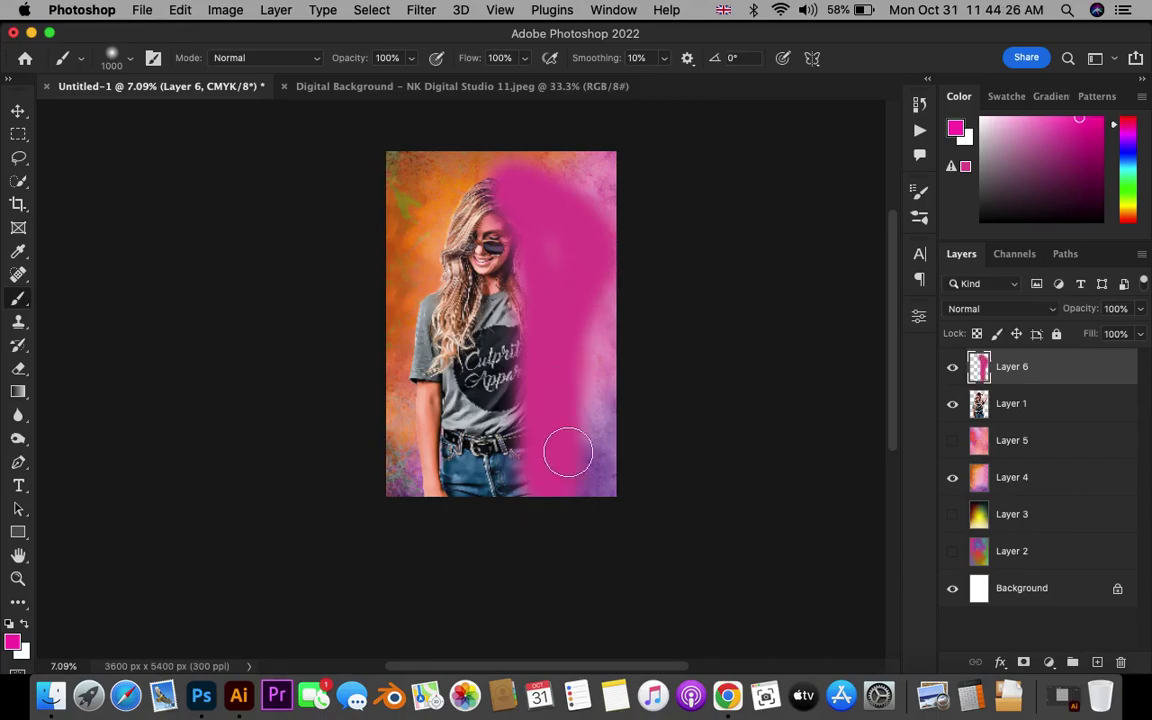
{"action": "left_click", "coordinate": [1018, 386], "text": "alt"}
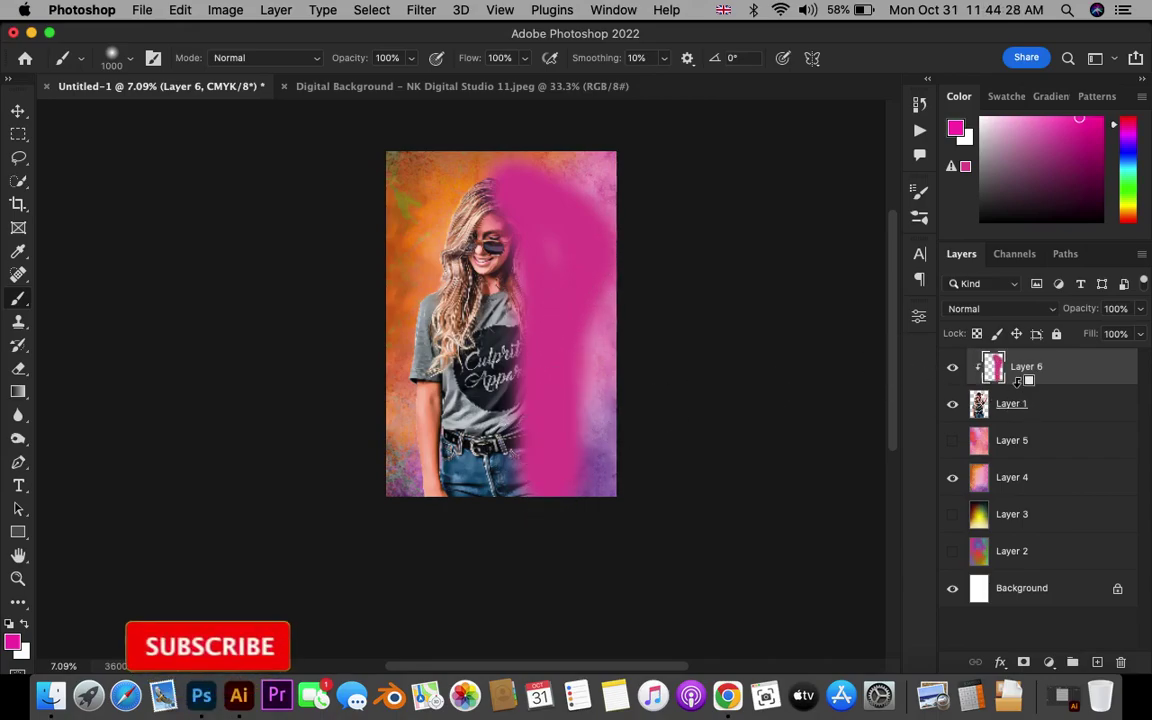
Step: Set Layer 6's blend mode to Overlay and add an empty Layer 7 on top
{"action": "left_click", "coordinate": [1015, 309]}
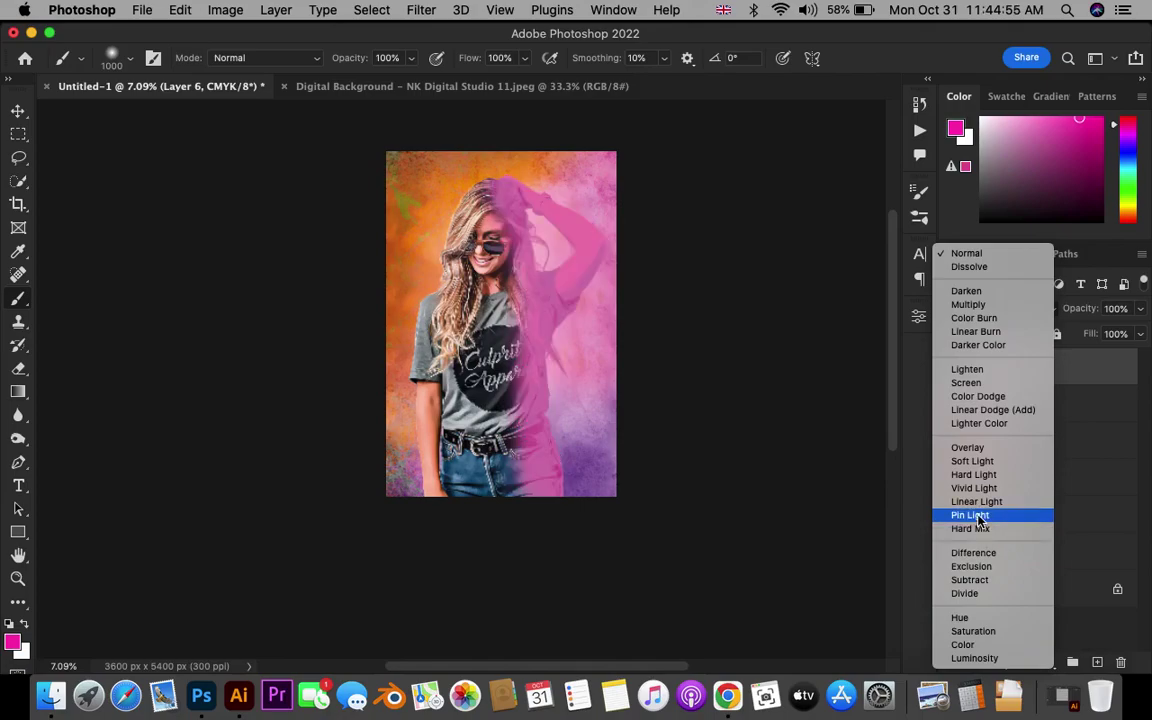
{"action": "left_click", "coordinate": [978, 450]}
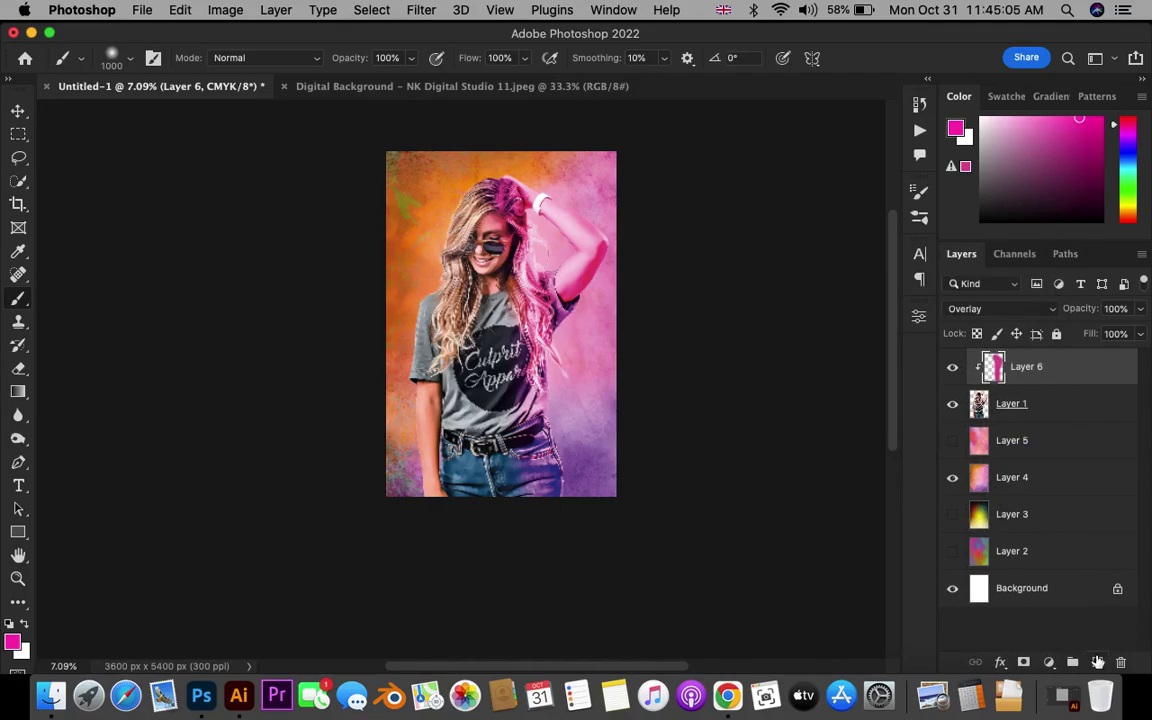
{"action": "left_click", "coordinate": [1097, 662]}
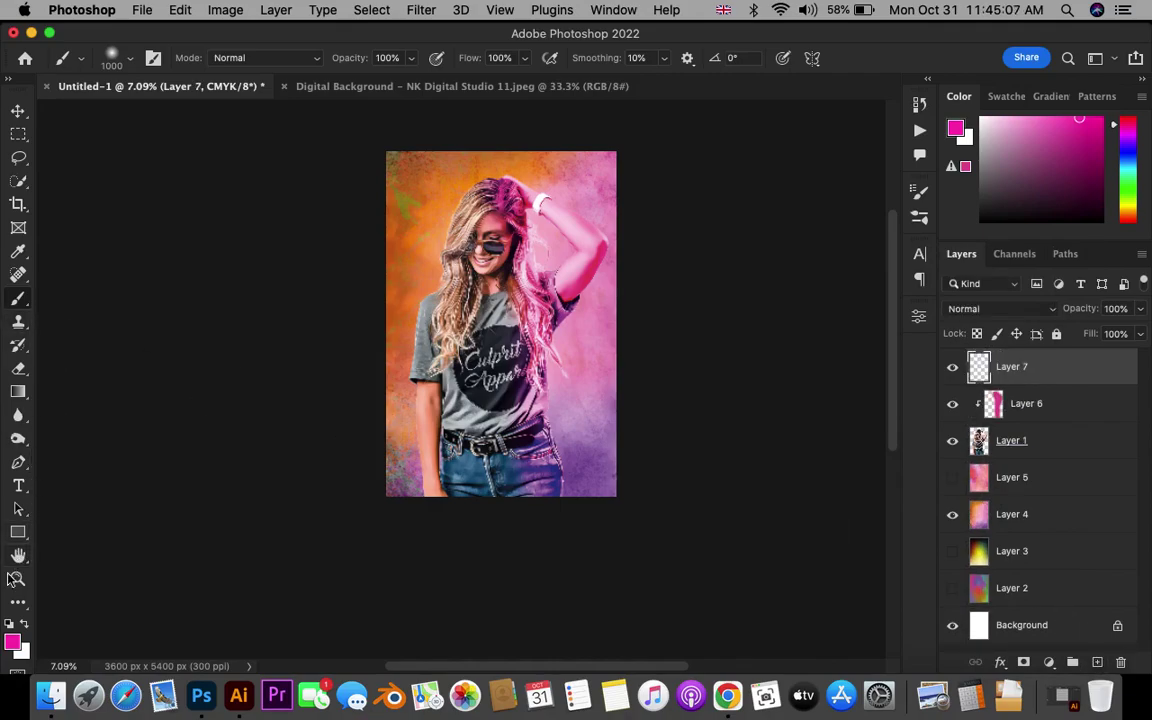
Step: Sample orange from the background and paint it over the woman's left side
{"action": "left_click", "coordinate": [12, 642]}
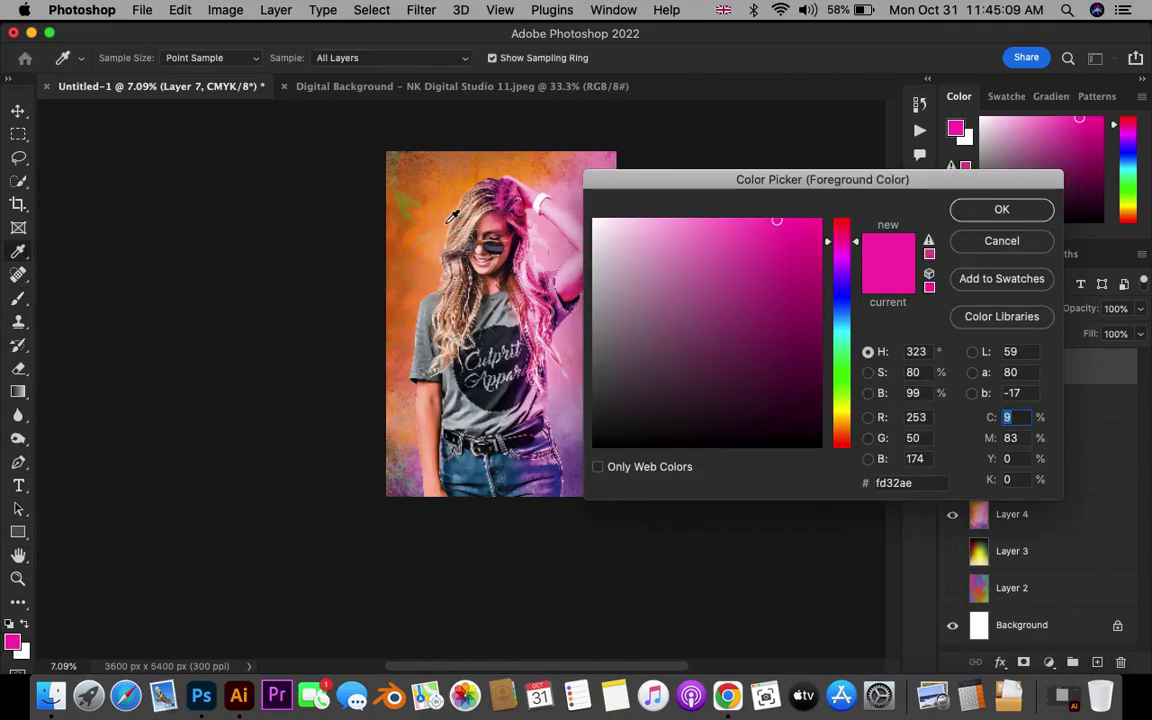
{"action": "left_click", "coordinate": [405, 198]}
{"action": "left_click", "coordinate": [998, 210]}
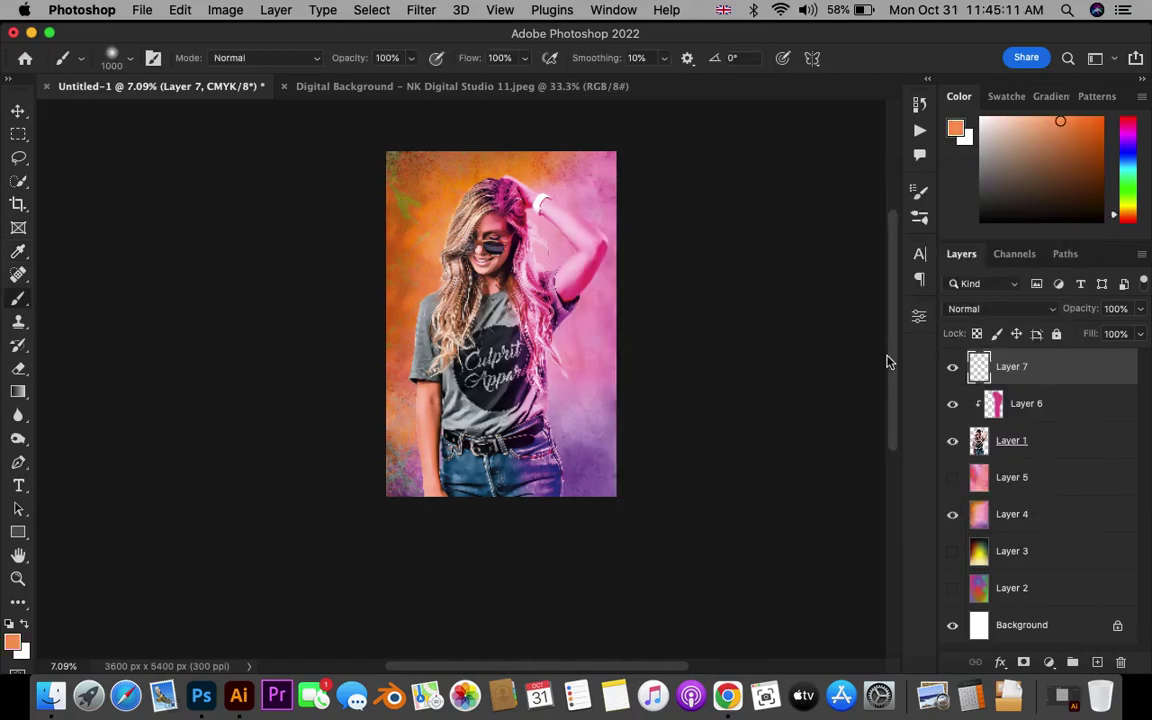
{"action": "mouse_move", "coordinate": [440, 168]}
{"action": "left_mouse_down"}
{"action": "mouse_move", "coordinate": [480, 195]}
{"action": "mouse_move", "coordinate": [418, 370]}
{"action": "mouse_move", "coordinate": [428, 458]}
{"action": "mouse_move", "coordinate": [400, 330]}
{"action": "mouse_move", "coordinate": [430, 165]}
{"action": "mouse_move", "coordinate": [502, 178]}
{"action": "left_mouse_up"}
Step: Clip the orange Layer 7 to the layers below and blend it as Overlay
{"action": "left_click", "coordinate": [19, 112]}
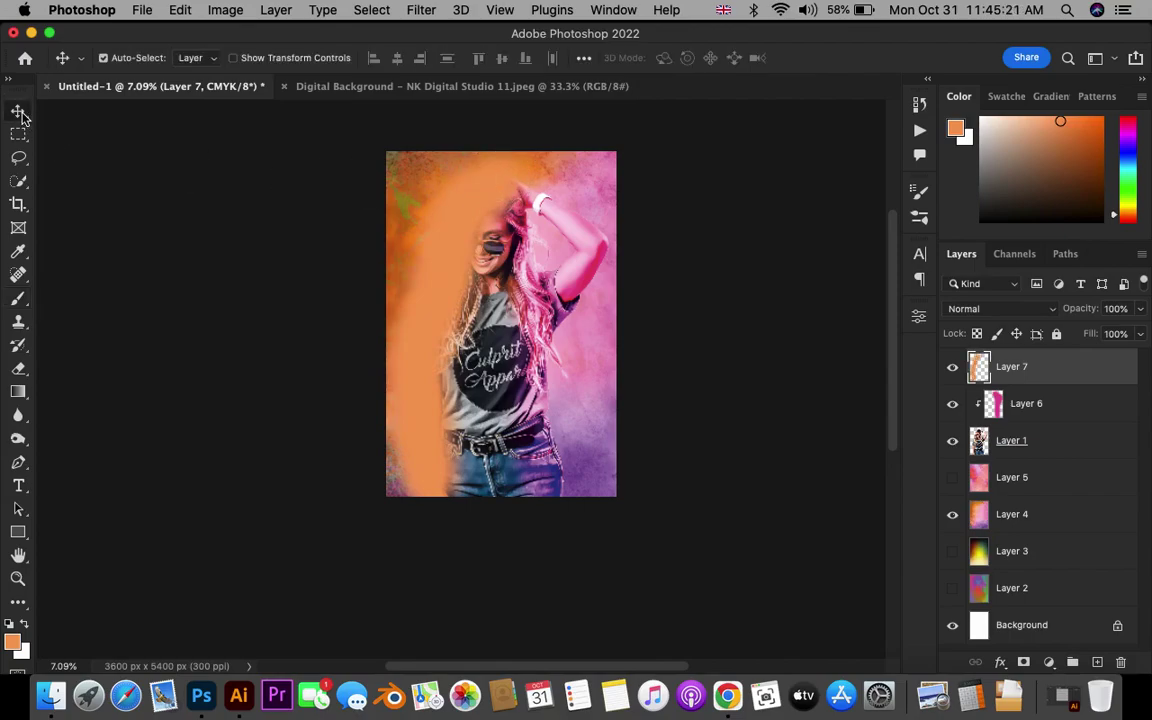
{"action": "left_click", "coordinate": [1000, 385], "text": "alt"}
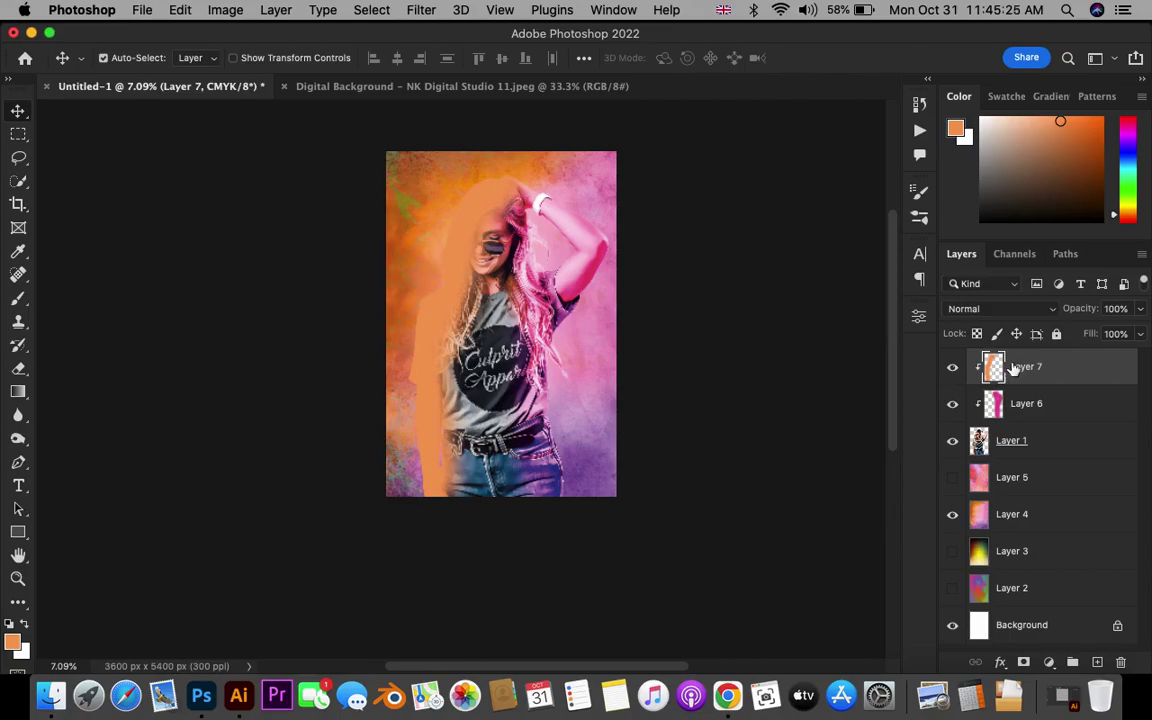
{"action": "left_click", "coordinate": [1046, 312]}
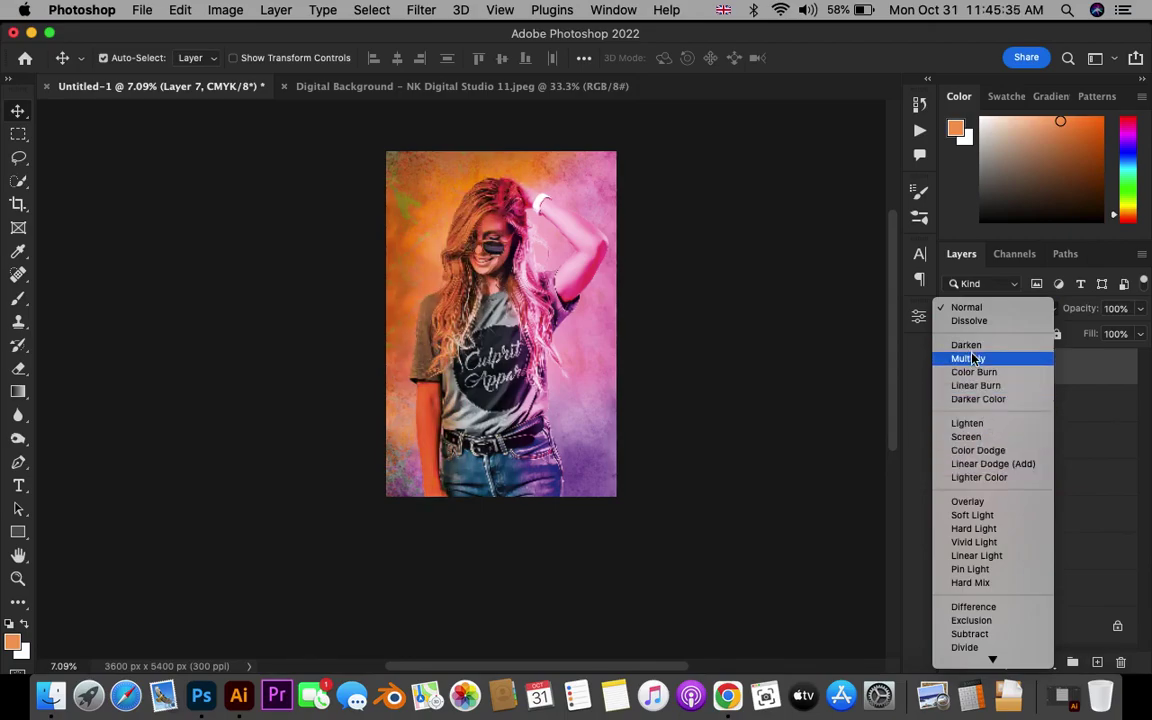
{"action": "left_click", "coordinate": [980, 503]}
{"action": "scroll", "coordinate": [463, 240], "scroll_direction": "up", "scroll_amount": 5}
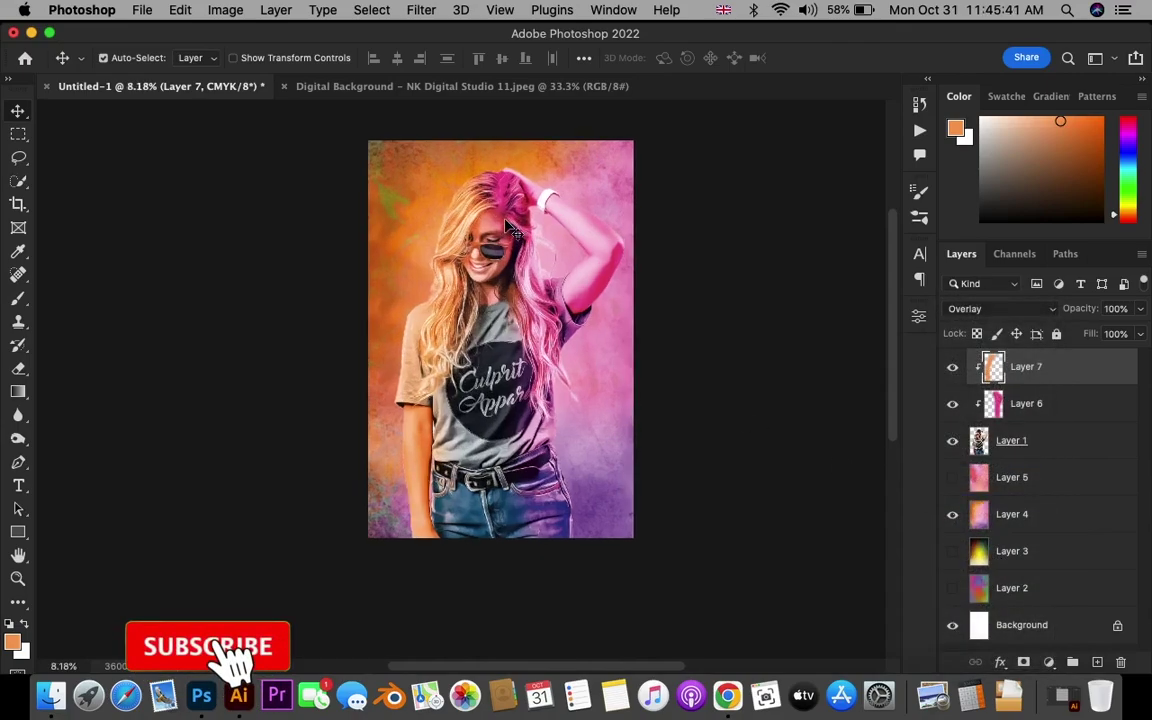
{"action": "scroll", "coordinate": [463, 240], "scroll_direction": "up", "scroll_amount": 2}
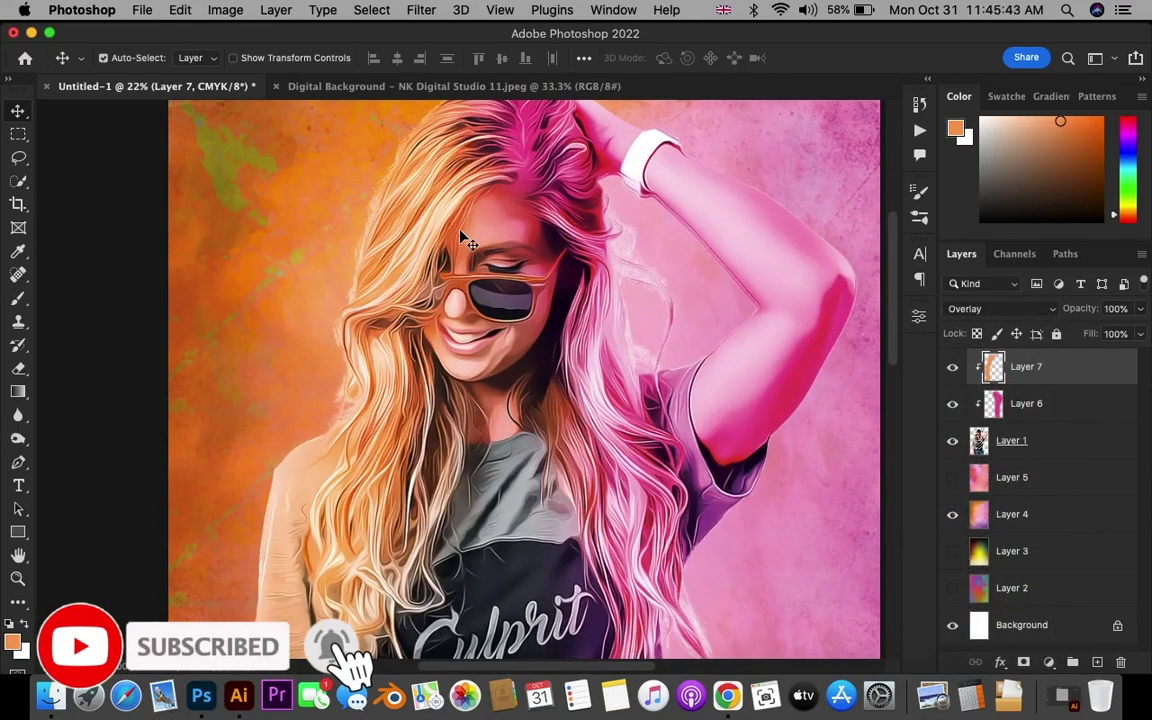
{"action": "scroll", "coordinate": [463, 240], "scroll_direction": "down", "scroll_amount": 1}
{"action": "scroll", "coordinate": [463, 240], "scroll_direction": "down", "scroll_amount": 1}
{"action": "left_click", "coordinate": [1140, 308]}
{"action": "left_click_drag", "start_coordinate": [1140, 333], "coordinate": [1100, 333]}
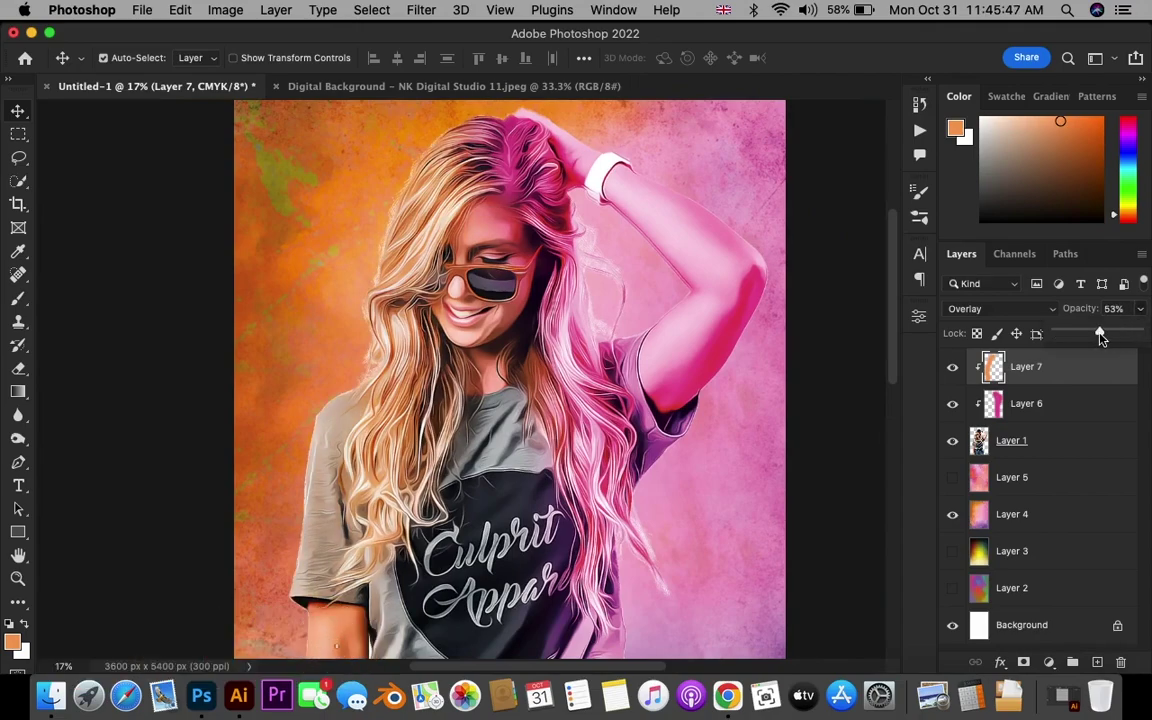
{"action": "left_click_drag", "start_coordinate": [1100, 335], "coordinate": [1097, 335]}
{"action": "left_click", "coordinate": [838, 311]}
{"action": "scroll", "coordinate": [830, 319], "scroll_direction": "down", "scroll_amount": 5}
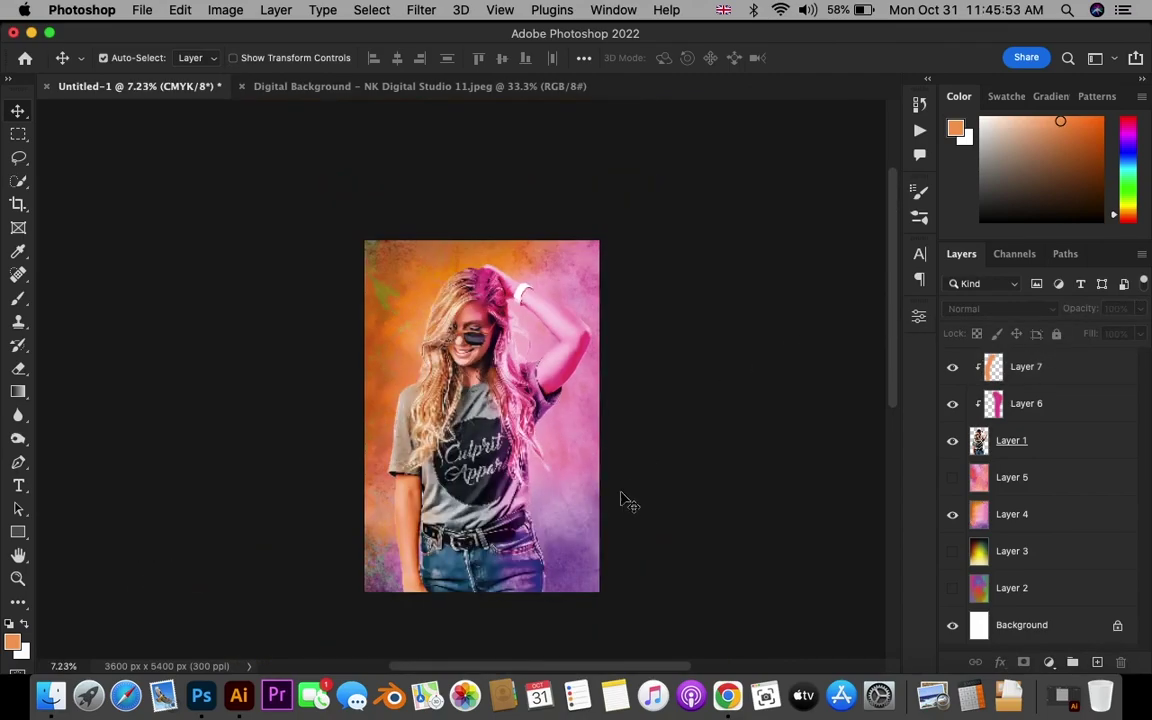
{"action": "scroll", "coordinate": [485, 610], "scroll_direction": "up", "scroll_amount": 2}
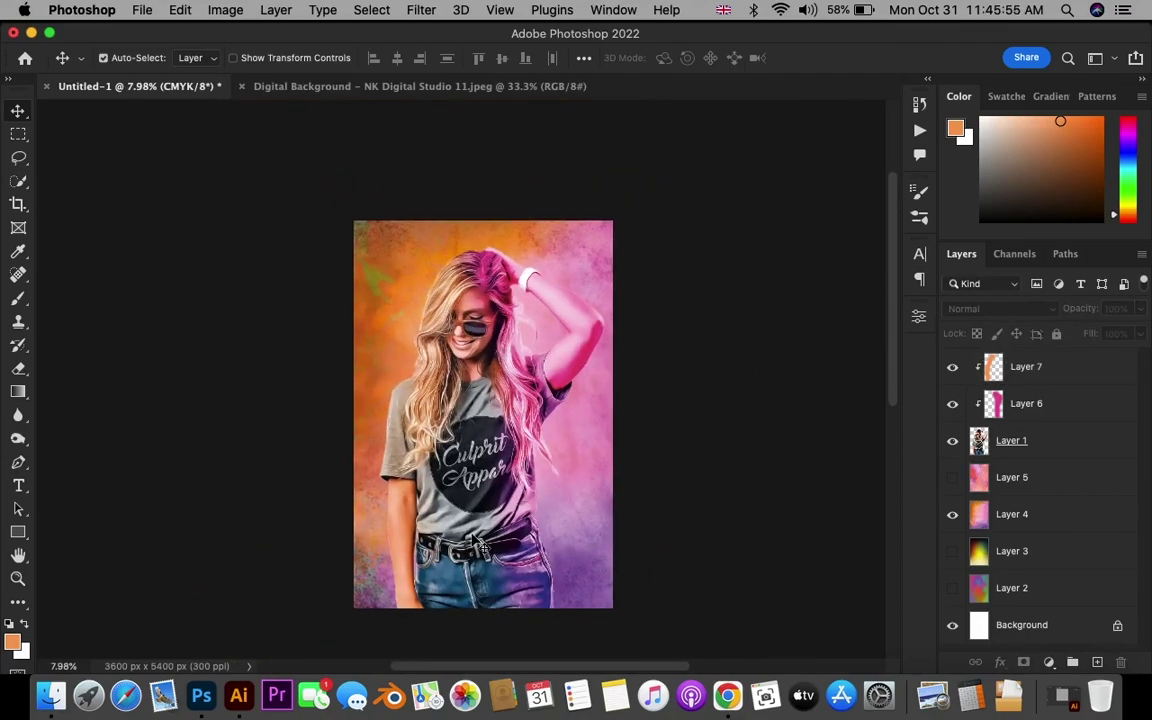
{"action": "scroll", "coordinate": [478, 543], "scroll_direction": "up", "scroll_amount": 2}
{"action": "scroll", "coordinate": [478, 543], "scroll_direction": "down", "scroll_amount": 1}
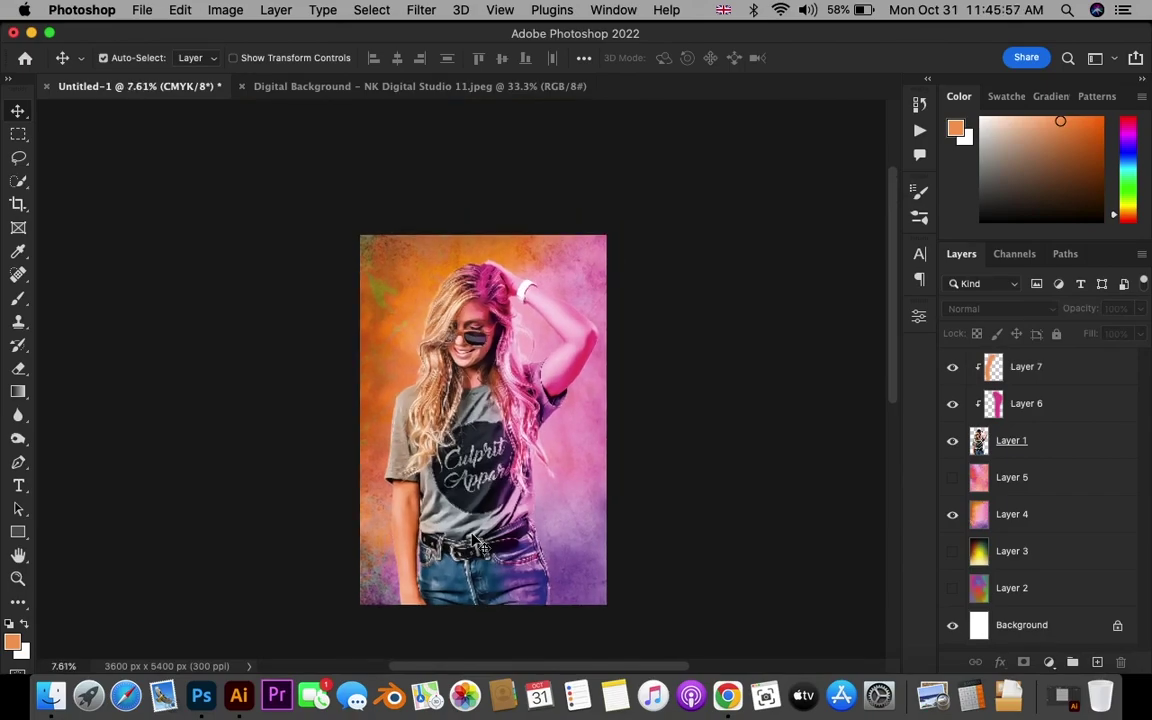
{"action": "scroll", "coordinate": [478, 543], "scroll_direction": "down", "scroll_amount": 1}
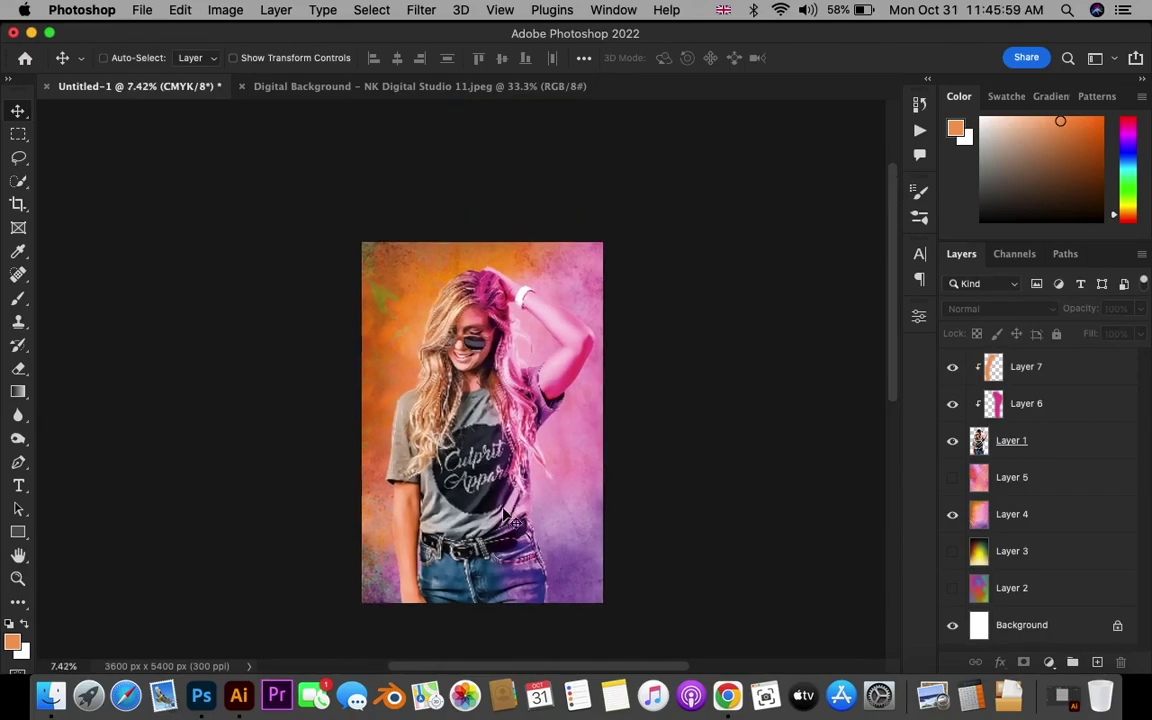
{"action": "scroll", "coordinate": [505, 515], "scroll_direction": "up", "scroll_amount": 3}
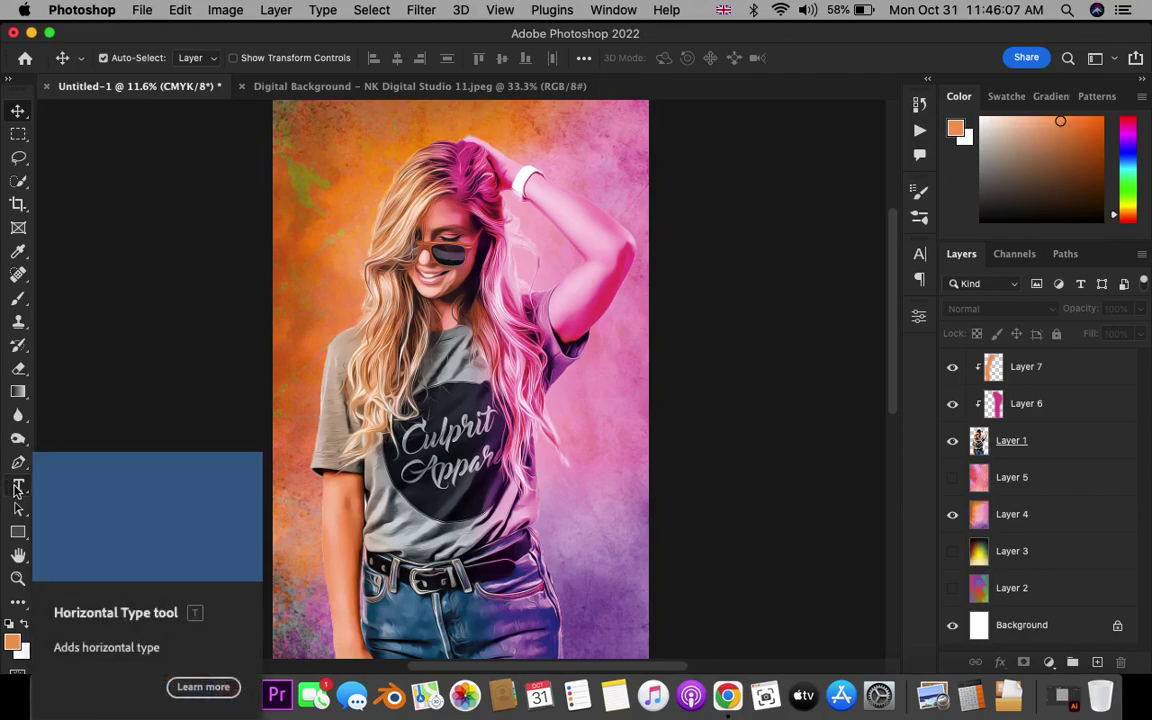
Step: Add 72 pt orange NK text and move it lower right beside the shirt
{"action": "left_click", "coordinate": [15, 488]}
{"action": "left_click", "coordinate": [498, 512]}
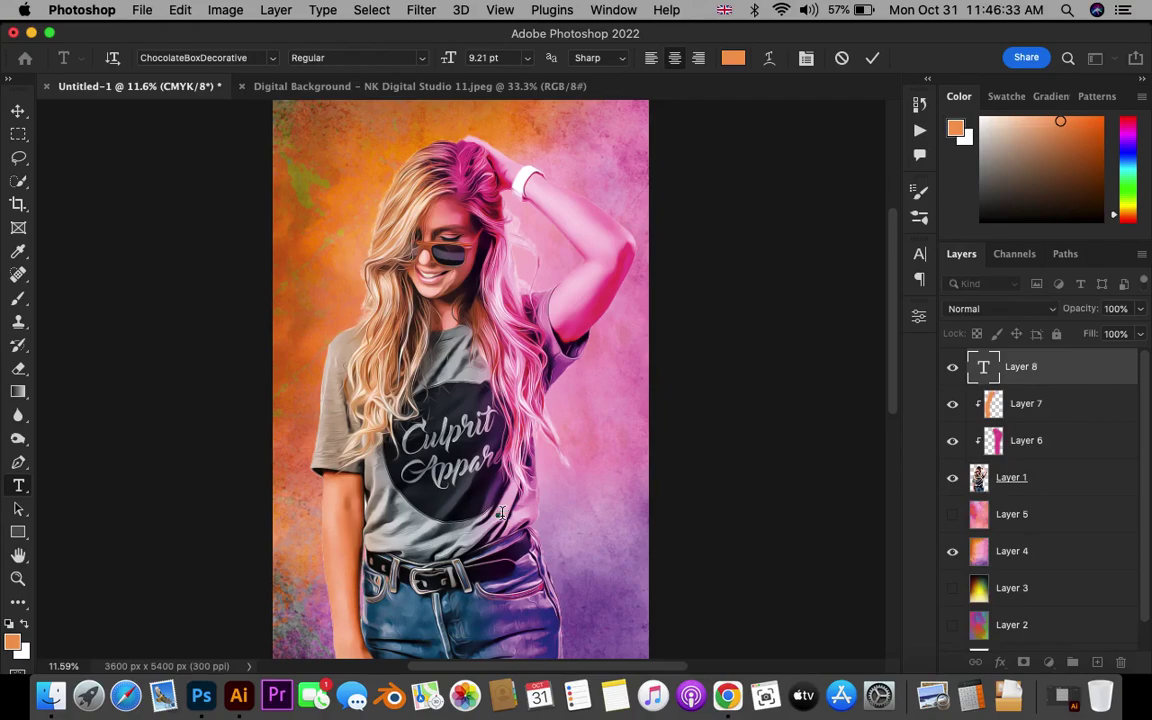
{"action": "left_click", "coordinate": [527, 58]}
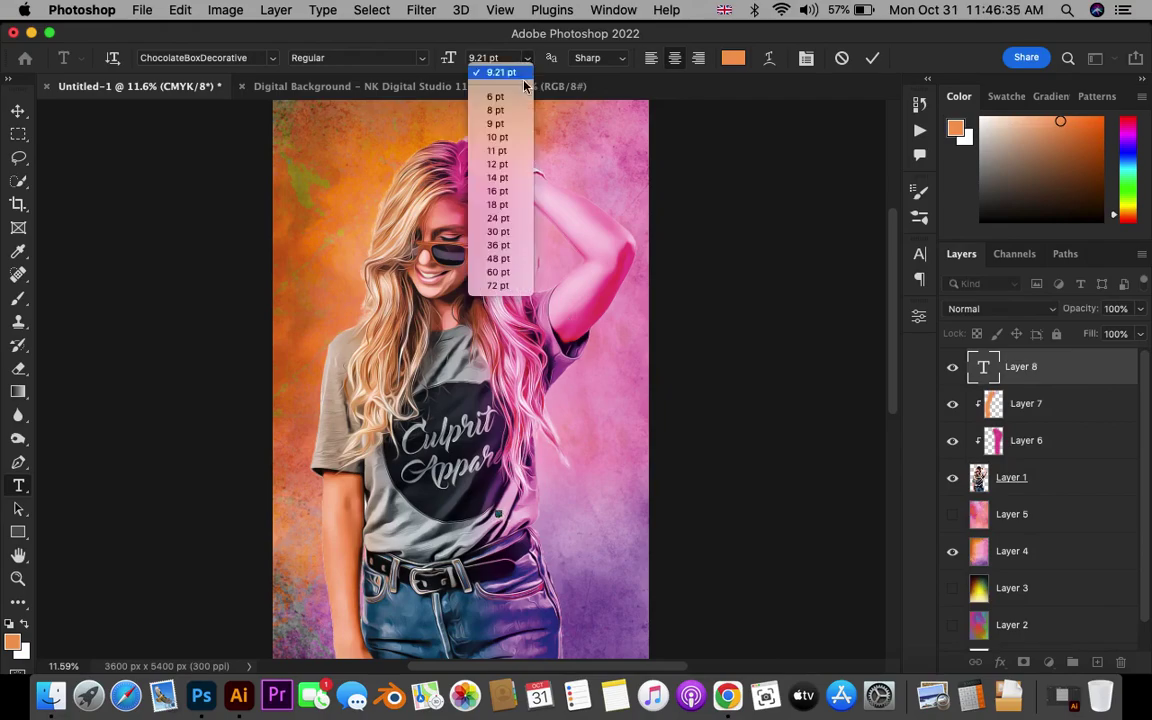
{"action": "left_click", "coordinate": [516, 246]}
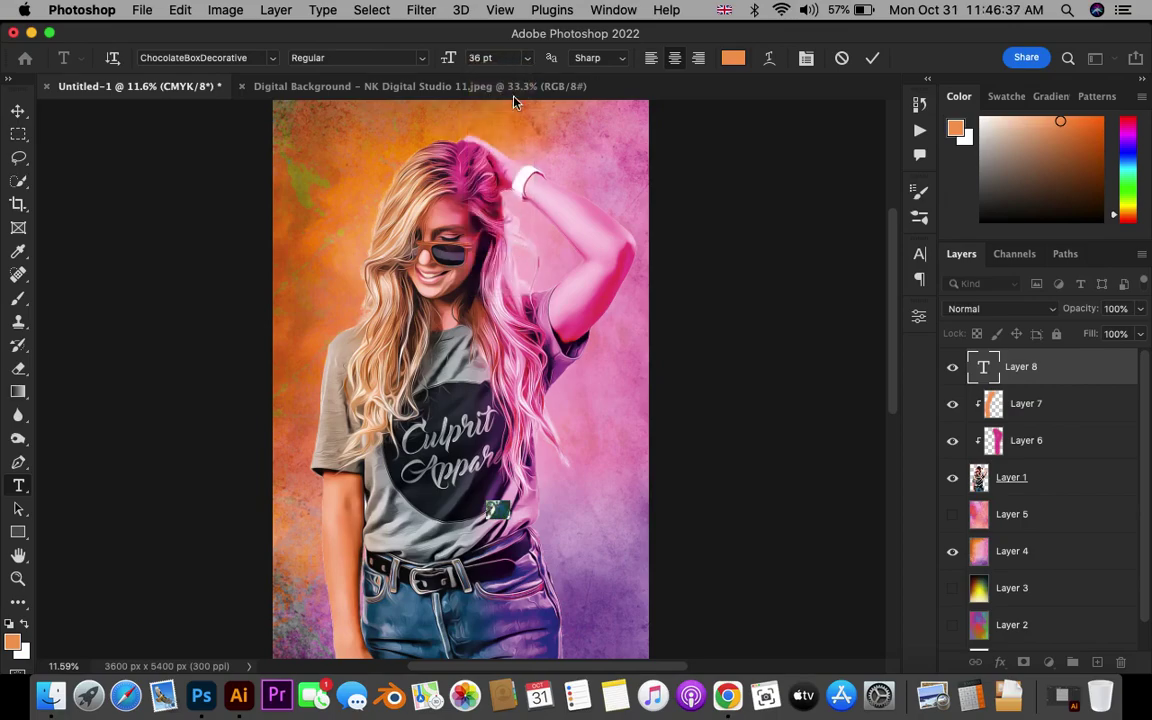
{"action": "left_click", "coordinate": [531, 61]}
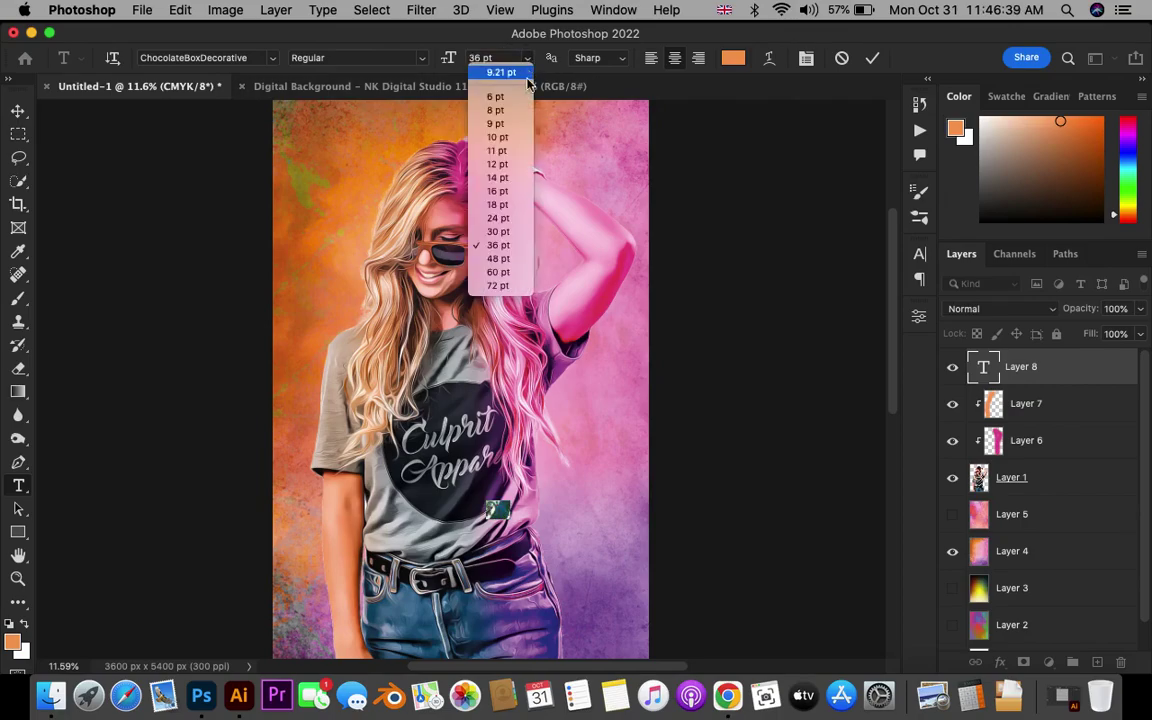
{"action": "left_click", "coordinate": [503, 287]}
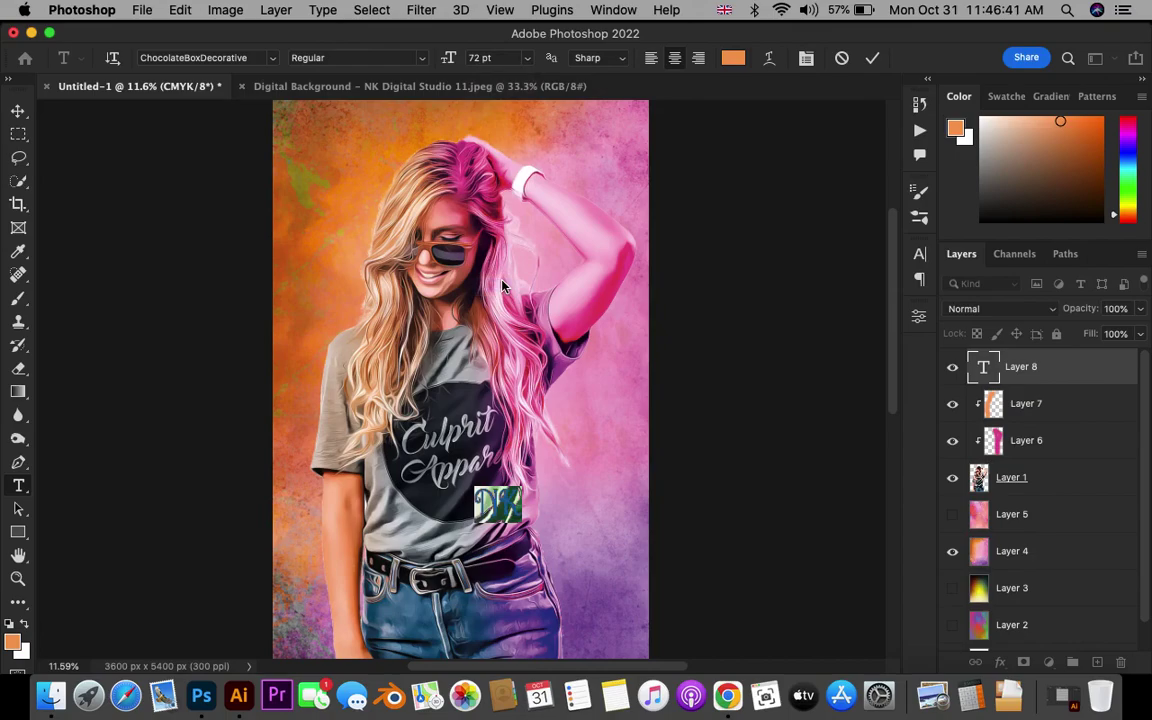
{"action": "left_click", "coordinate": [18, 111]}
{"action": "left_click_drag", "start_coordinate": [450, 460], "coordinate": [568, 538]}
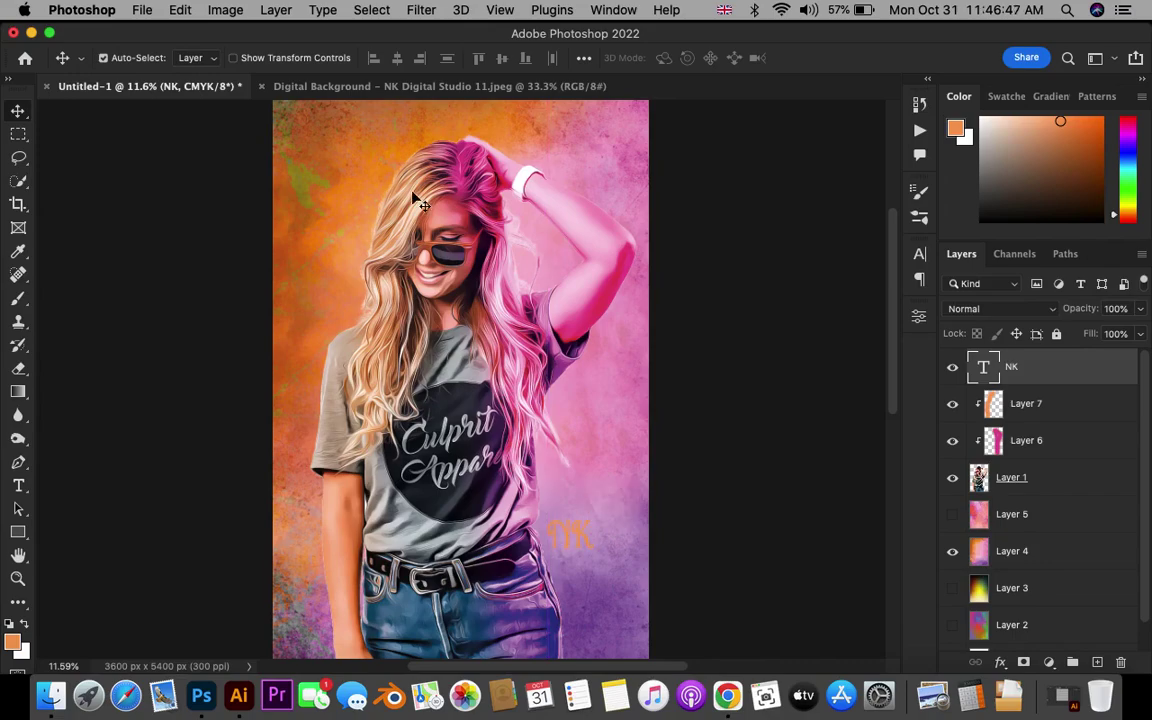
Step: Change the NK text colour to black (000000)
{"action": "double_click", "coordinate": [577, 540]}
{"action": "left_click", "coordinate": [733, 58]}
{"action": "left_click_drag", "start_coordinate": [600, 226], "coordinate": [590, 215]}
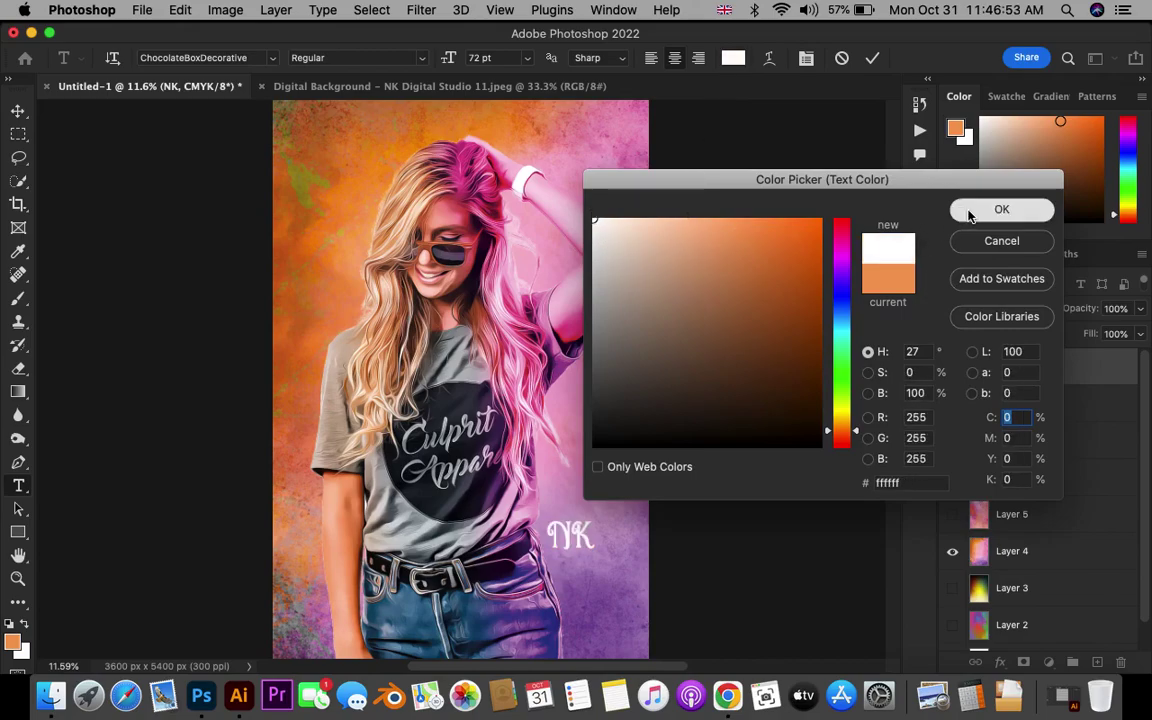
{"action": "left_click", "coordinate": [966, 209]}
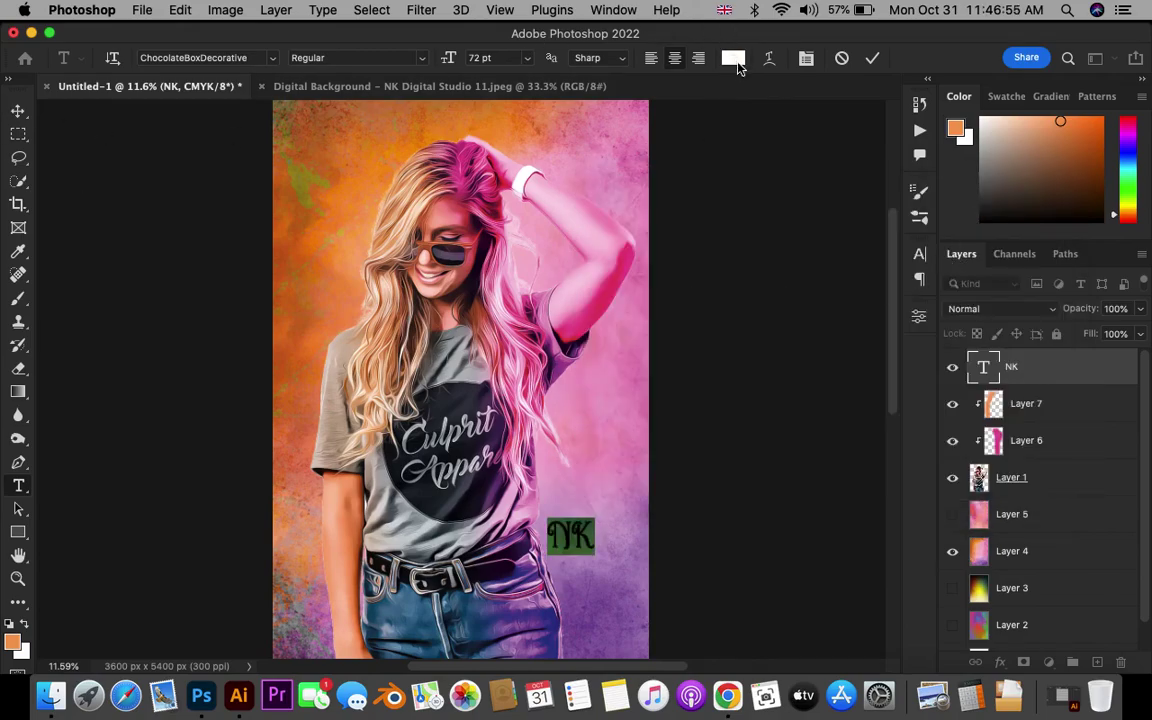
{"action": "left_click", "coordinate": [737, 62]}
{"action": "left_click_drag", "start_coordinate": [694, 337], "coordinate": [826, 447]}
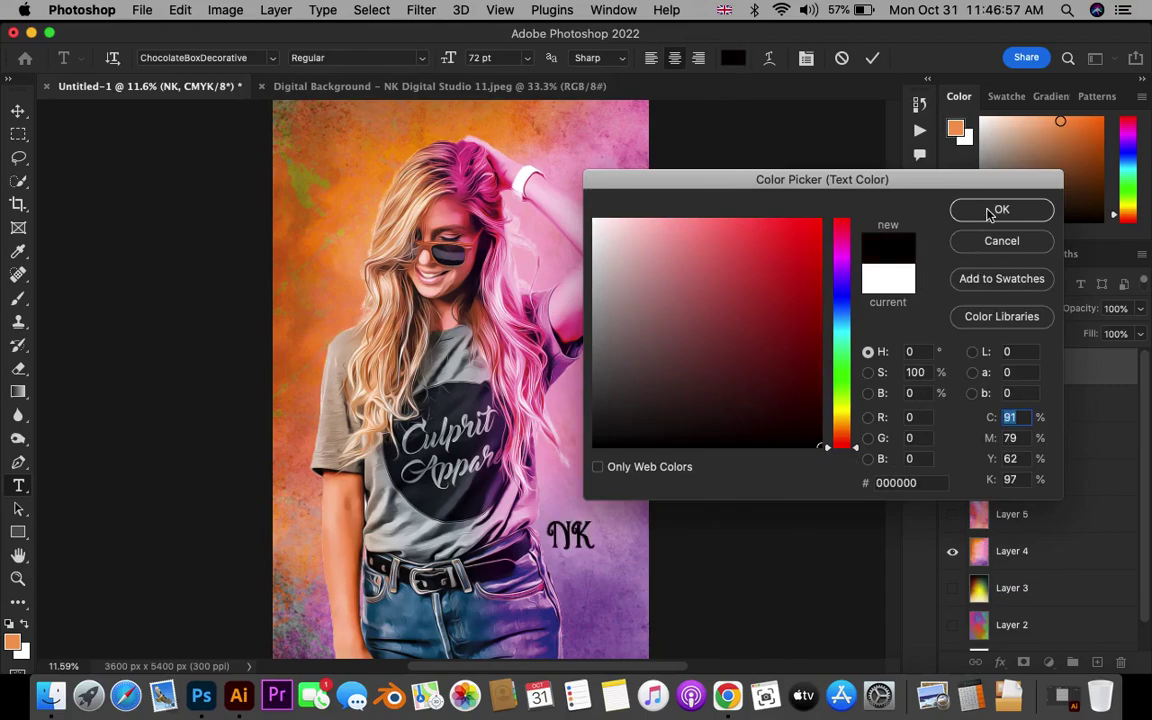
{"action": "left_click", "coordinate": [1001, 210]}
Step: Commit the NK text and start a new text layer just below it
{"action": "left_click", "coordinate": [19, 112]}
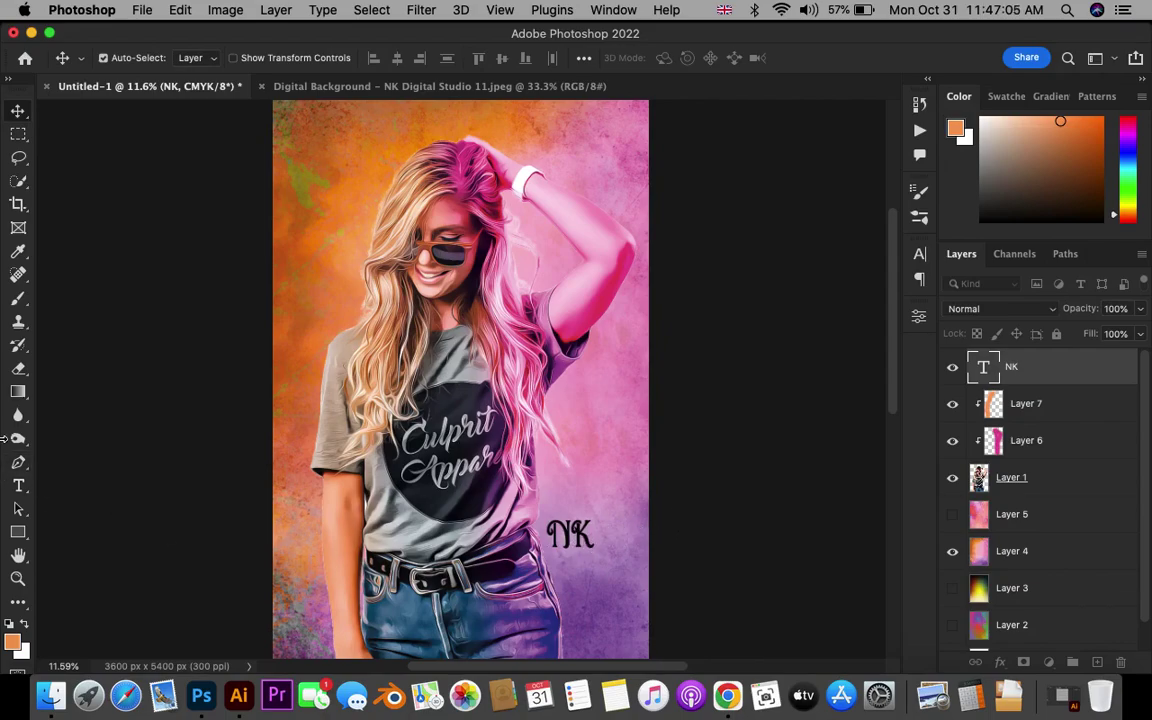
{"action": "left_click", "coordinate": [18, 485]}
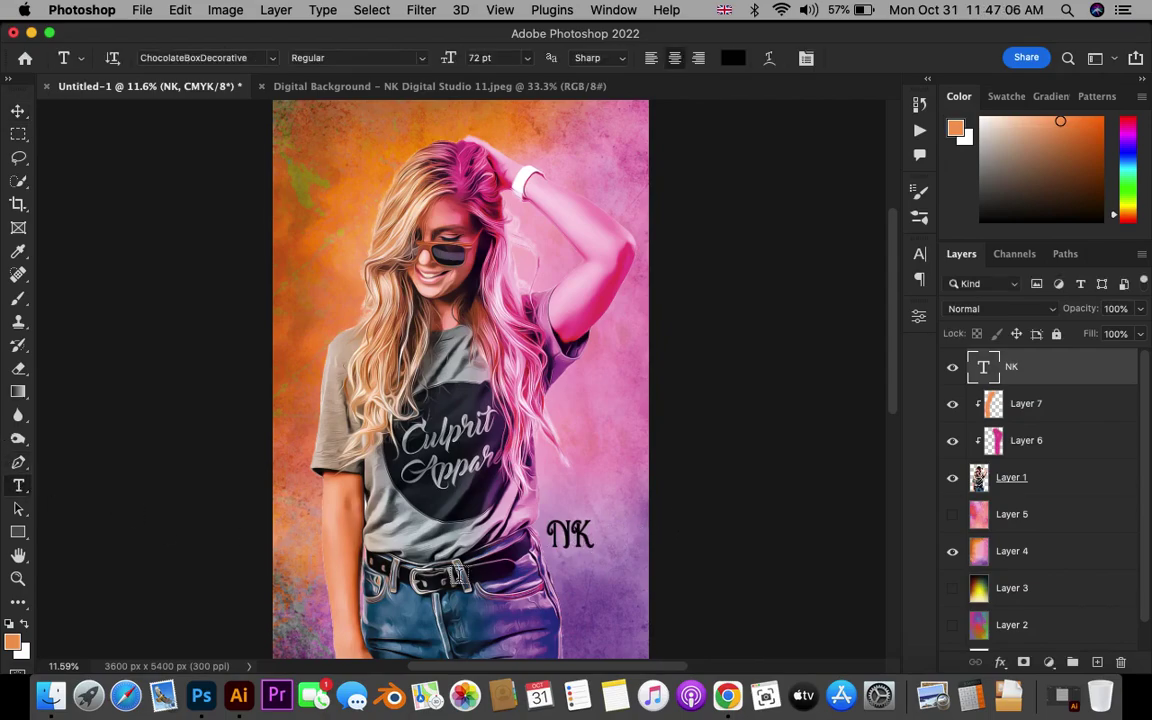
{"action": "left_click", "coordinate": [556, 568]}
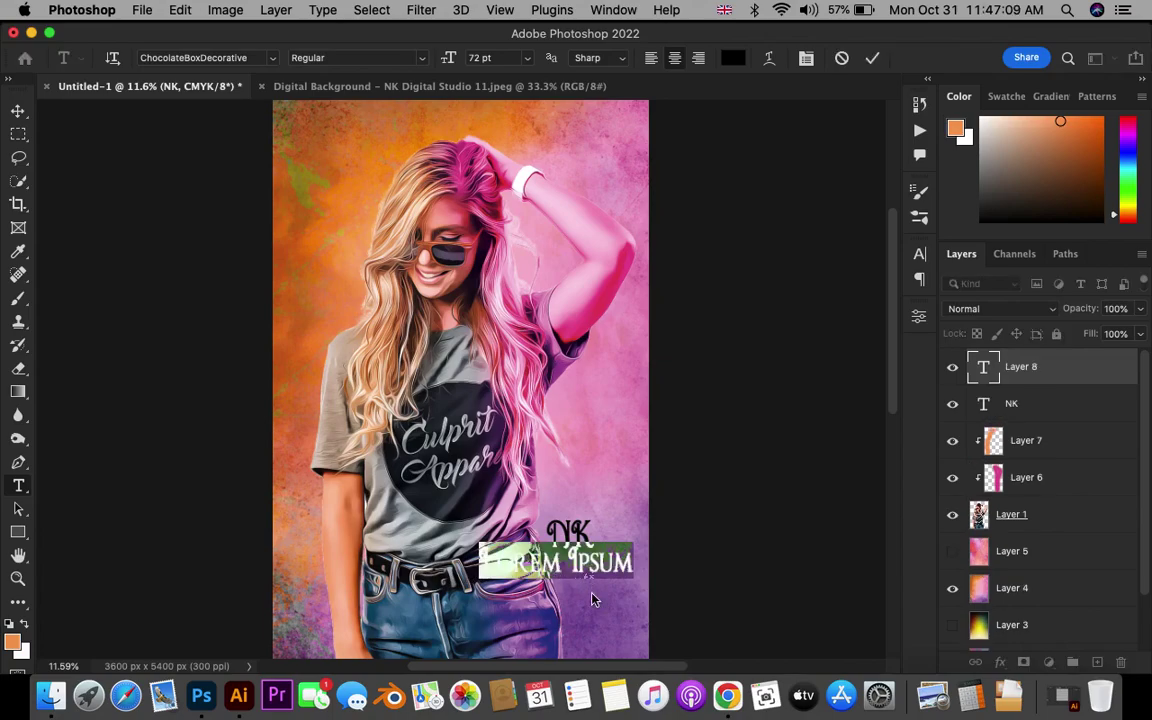
Step: Type 'Digital Studio' and set its font size to 30 pt
{"action": "type", "text": "Dig"}
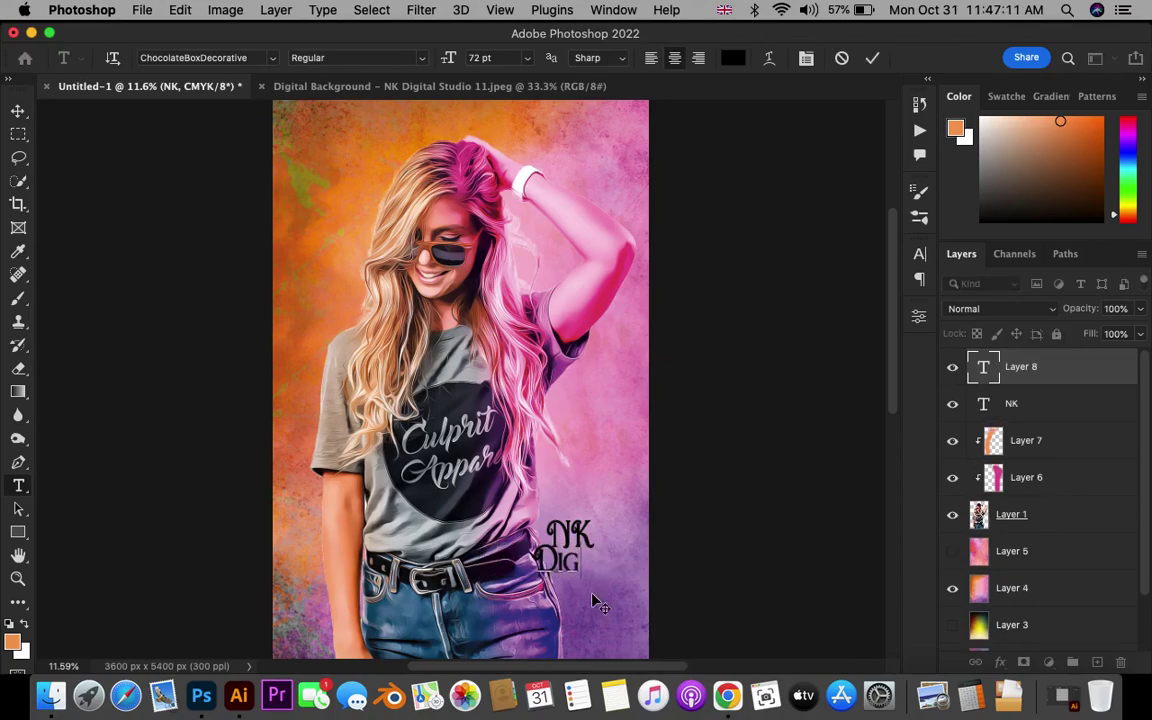
{"action": "type", "text": "ital Studio"}
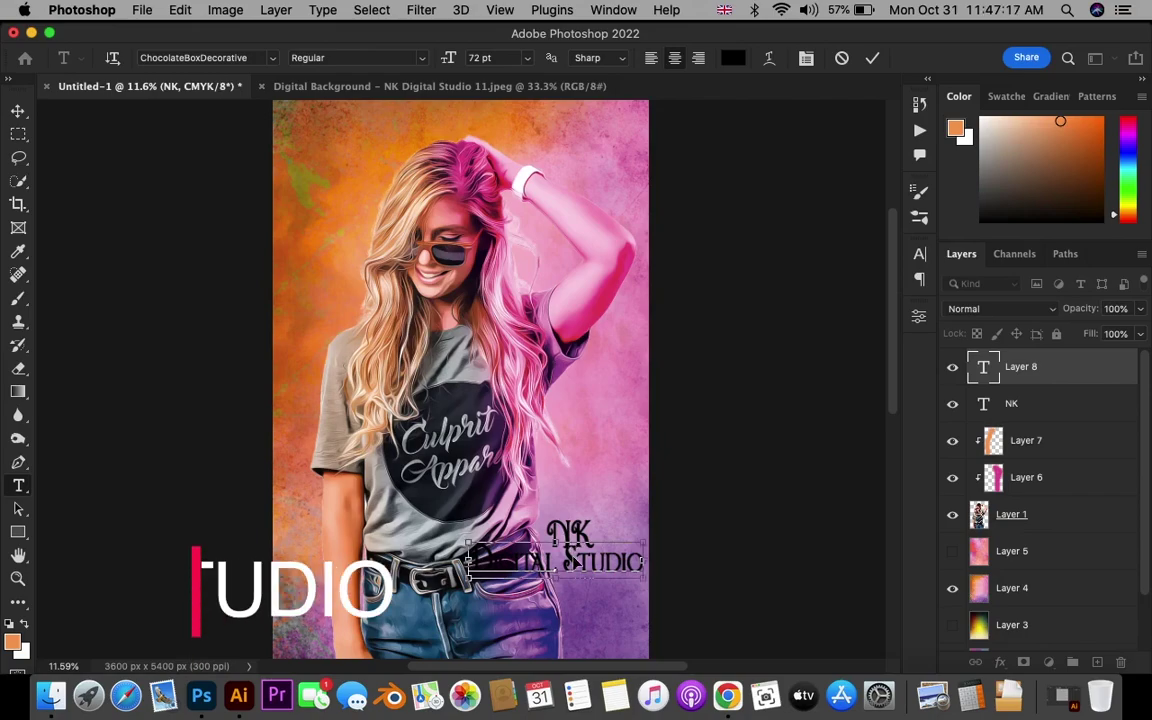
{"action": "key", "text": "super+a"}
{"action": "left_click", "coordinate": [530, 58]}
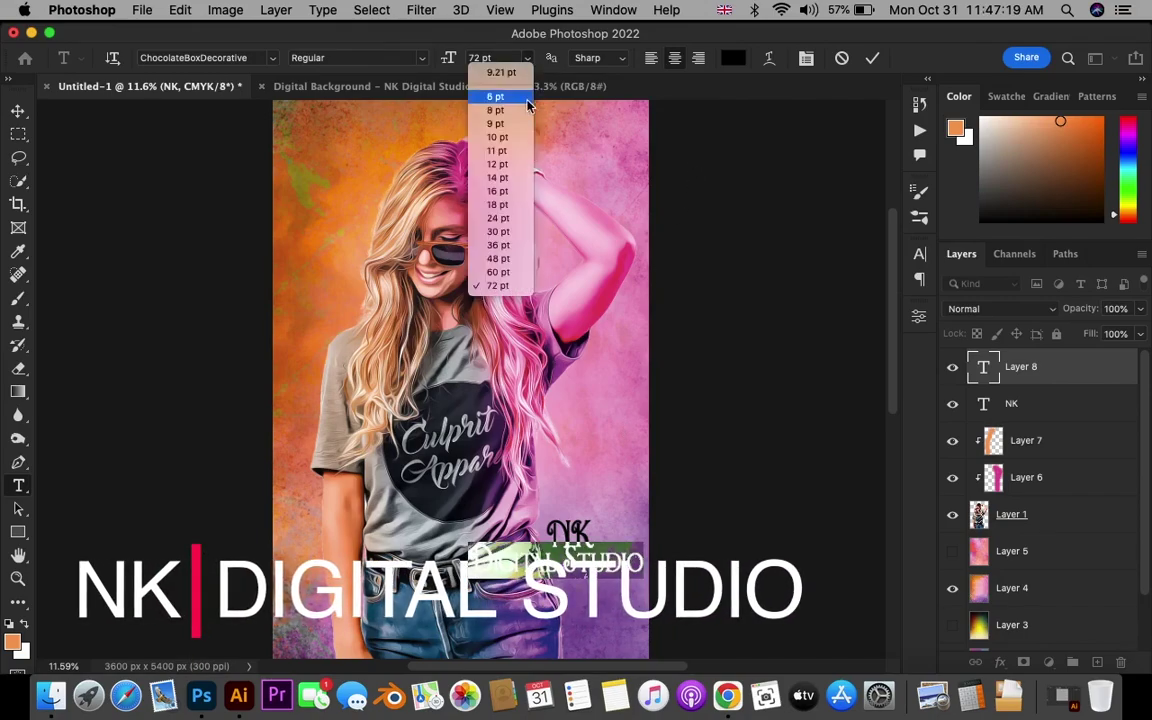
{"action": "key", "text": "Escape"}
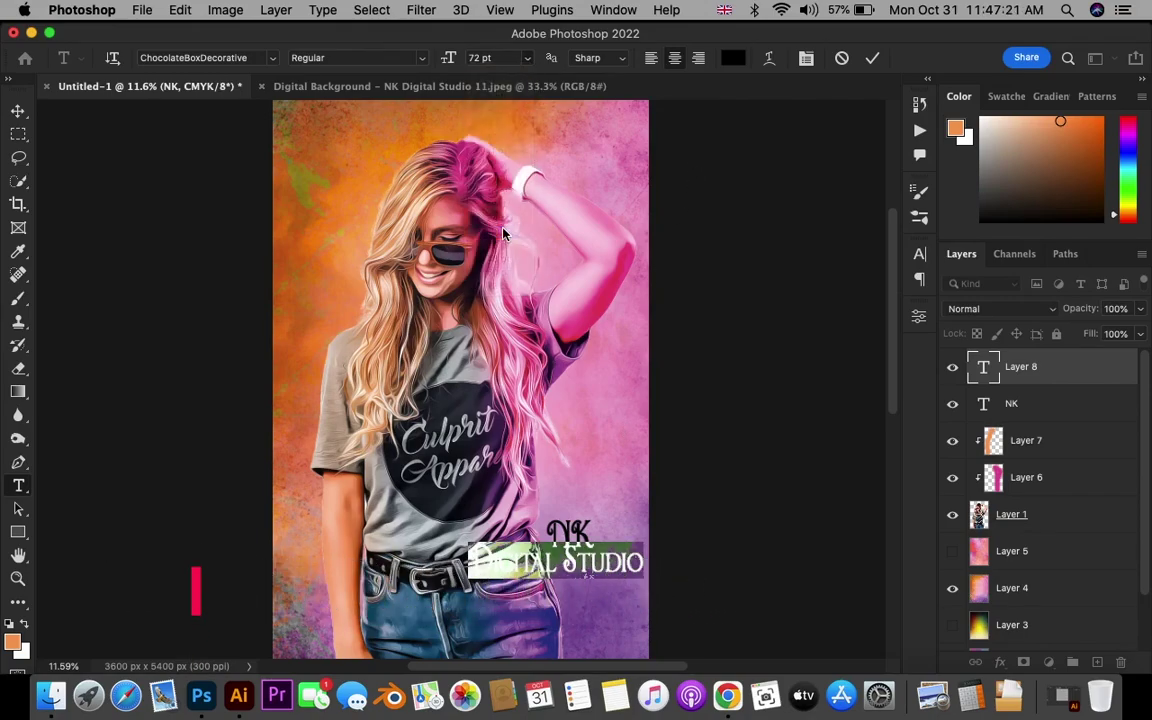
{"action": "type", "text": "30"}
{"action": "key", "text": "Return"}
Step: Commit the Digital Studio text and position it directly under NK
{"action": "left_click", "coordinate": [18, 110]}
{"action": "scroll", "coordinate": [563, 527], "scroll_direction": "up", "scroll_amount": 3}
{"action": "left_click_drag", "start_coordinate": [505, 588], "coordinate": [556, 572]}
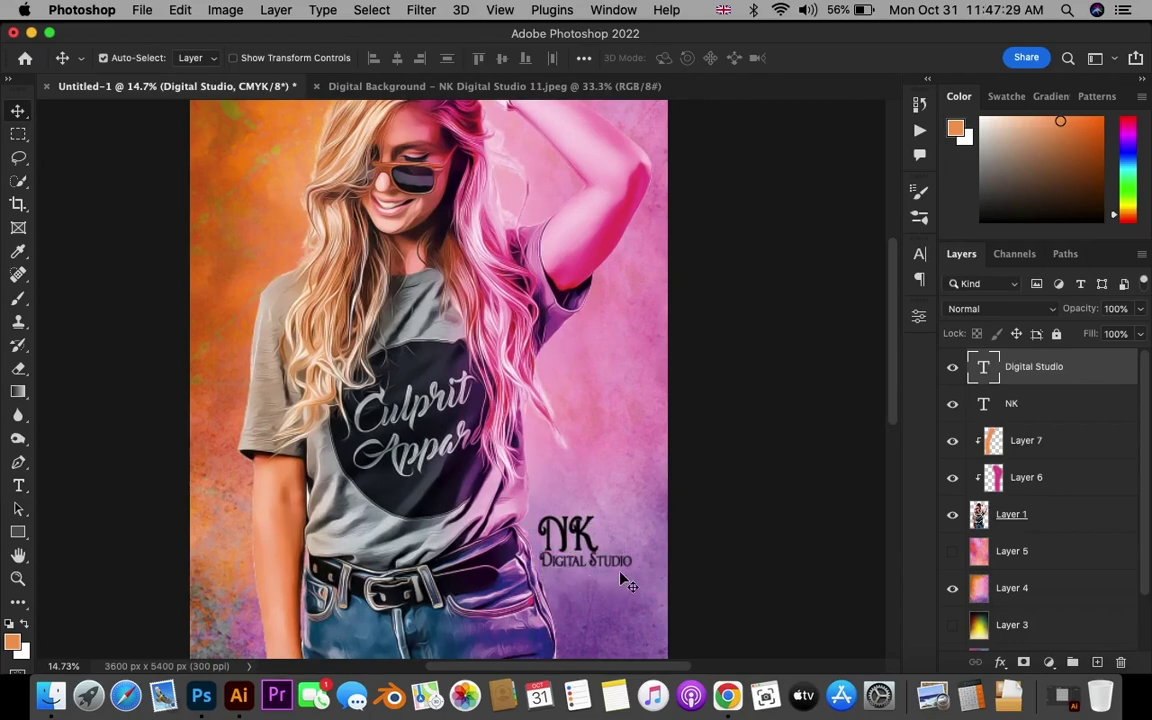
Step: Open the Digital Studio text for editing and select the capital S of Studio
{"action": "double_click", "coordinate": [597, 558]}
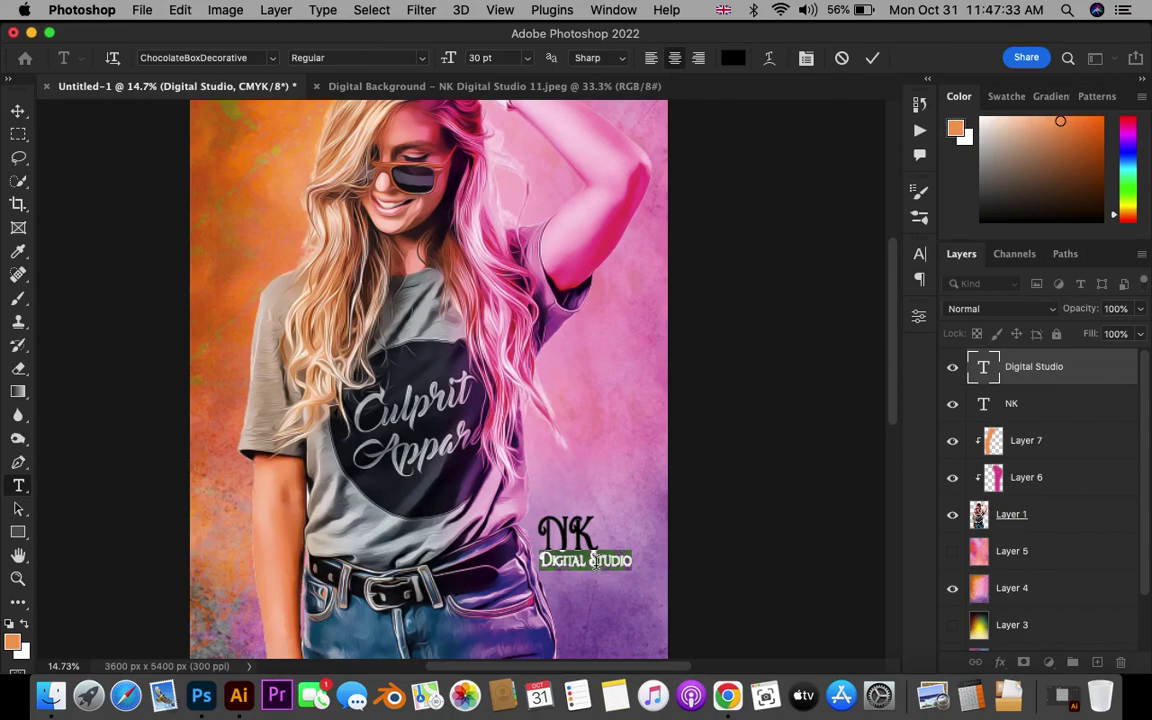
{"action": "left_click", "coordinate": [590, 559]}
{"action": "double_click", "coordinate": [593, 559]}
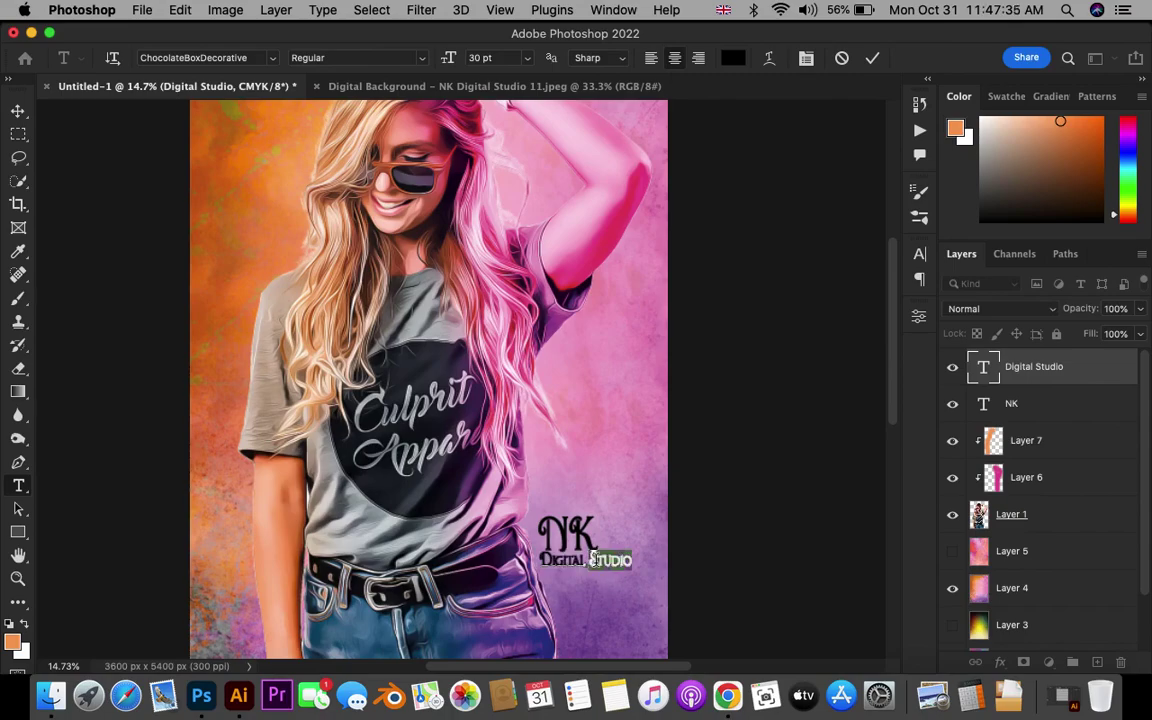
{"action": "triple_click", "coordinate": [596, 560]}
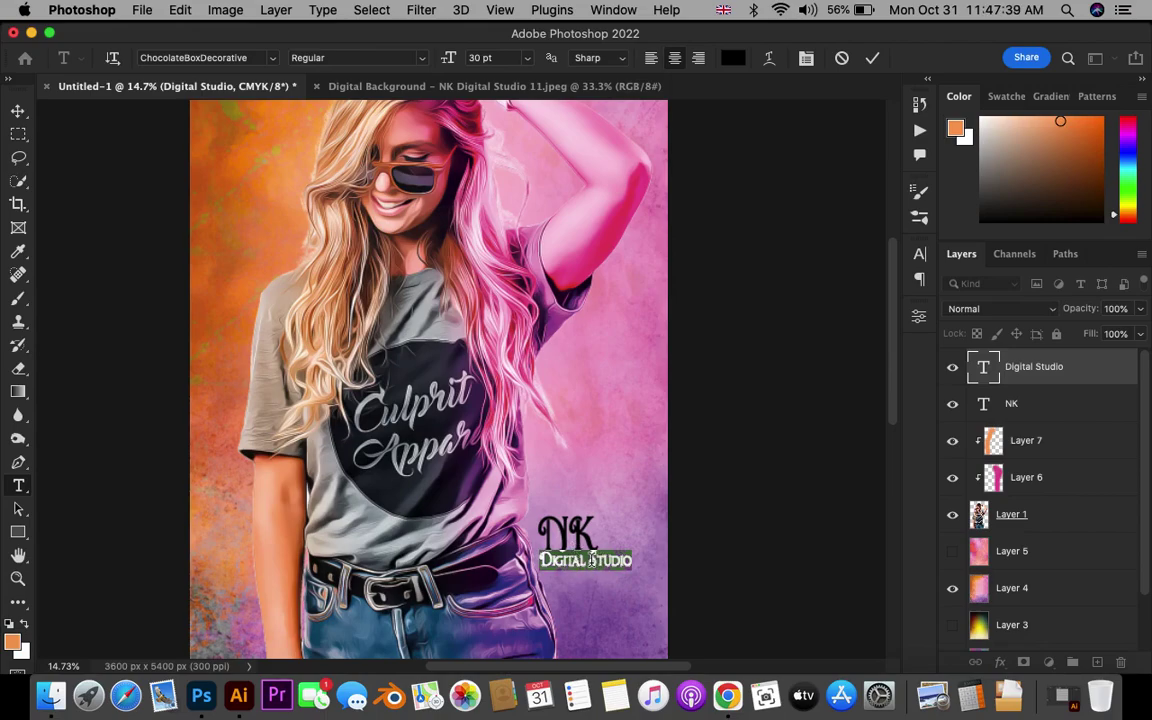
{"action": "left_click", "coordinate": [592, 559]}
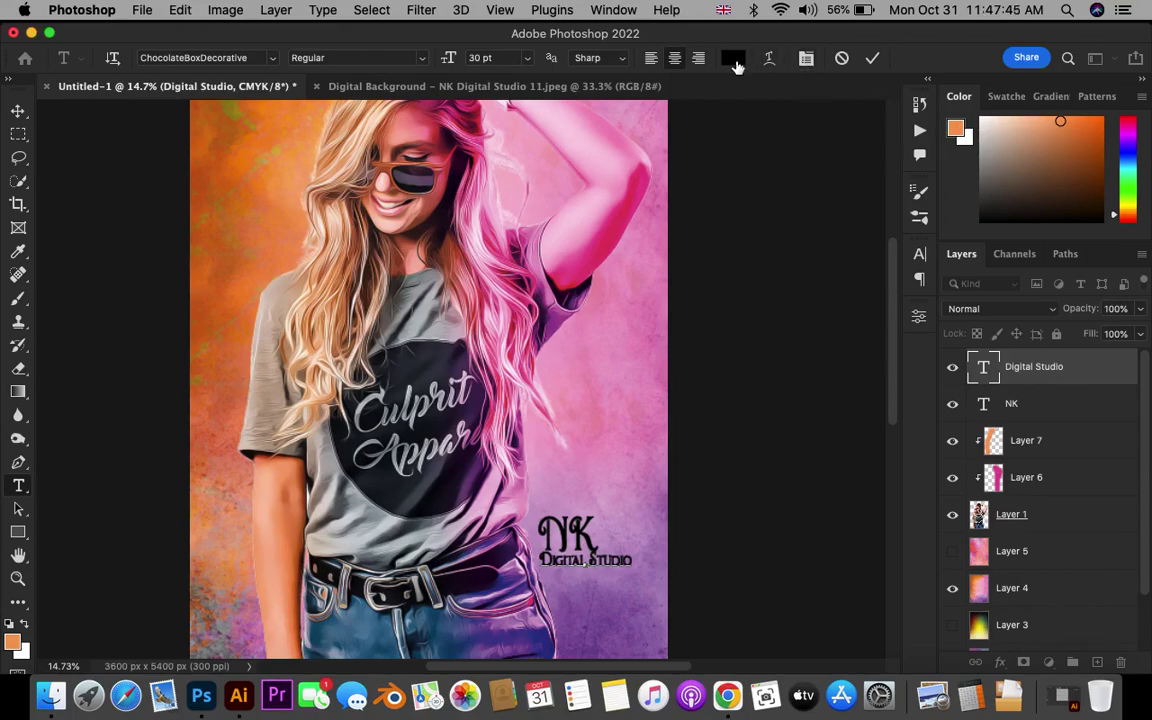
Step: Colour the selected S pure red and commit the text
{"action": "left_click", "coordinate": [733, 58]}
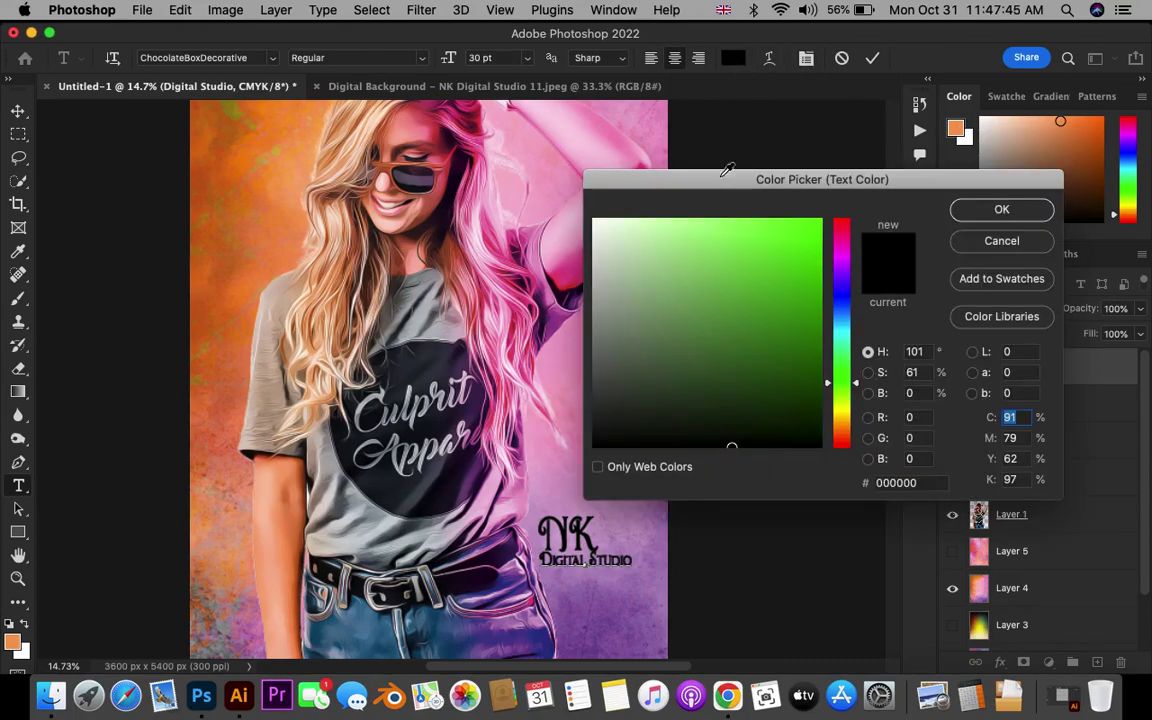
{"action": "left_click", "coordinate": [818, 222]}
{"action": "left_click", "coordinate": [1012, 210]}
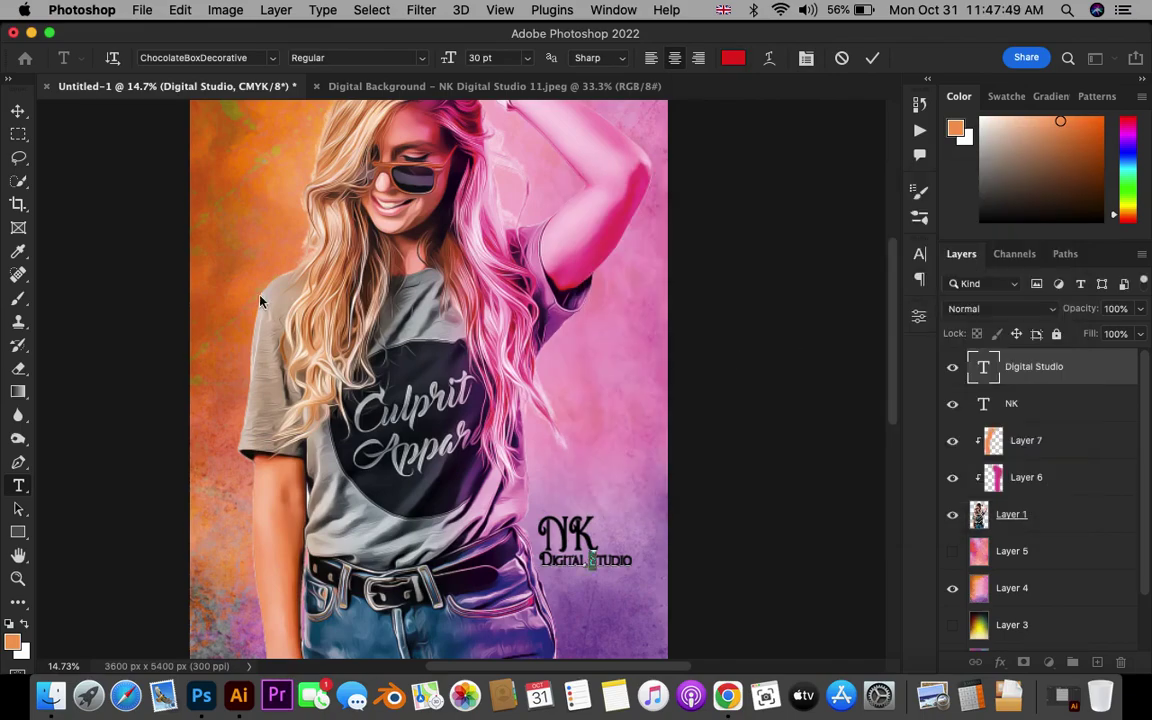
{"action": "left_click", "coordinate": [18, 110]}
{"action": "scroll", "coordinate": [593, 578], "scroll_direction": "up", "scroll_amount": 2}
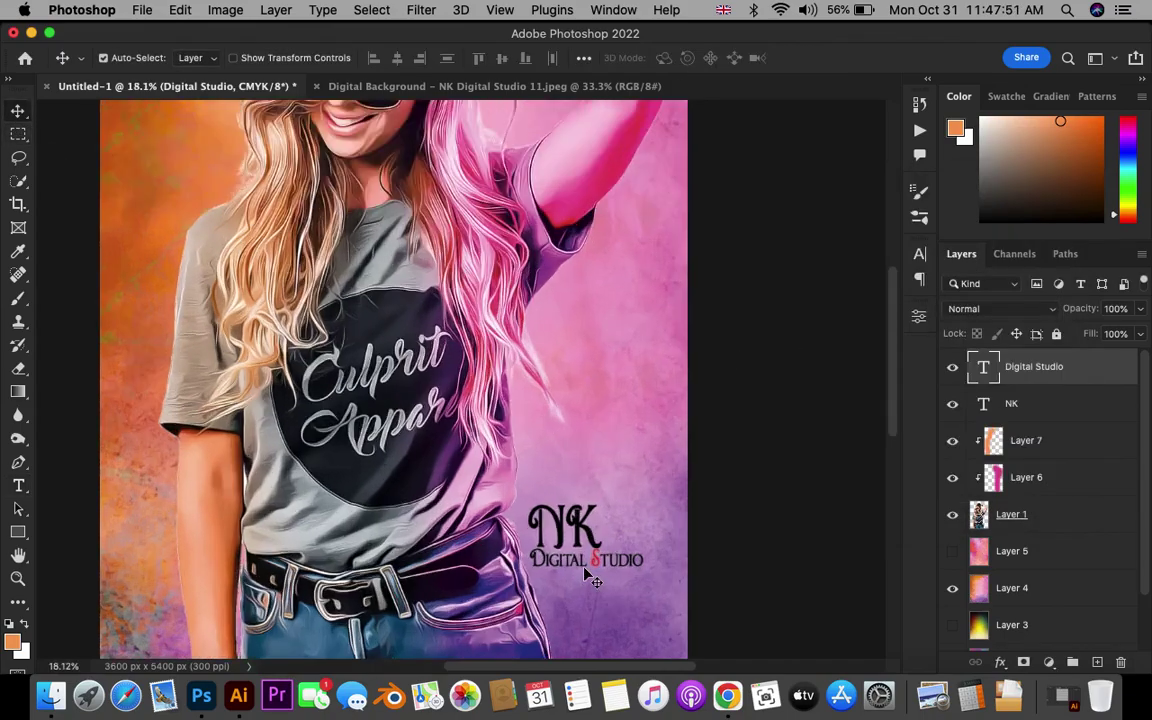
Step: Merge the NK and Digital Studio text layers into a single layer
{"action": "scroll", "coordinate": [593, 578], "scroll_direction": "up", "scroll_amount": 3}
{"action": "scroll", "coordinate": [593, 578], "scroll_direction": "up", "scroll_amount": 2}
{"action": "scroll", "coordinate": [593, 578], "scroll_direction": "up", "scroll_amount": 1}
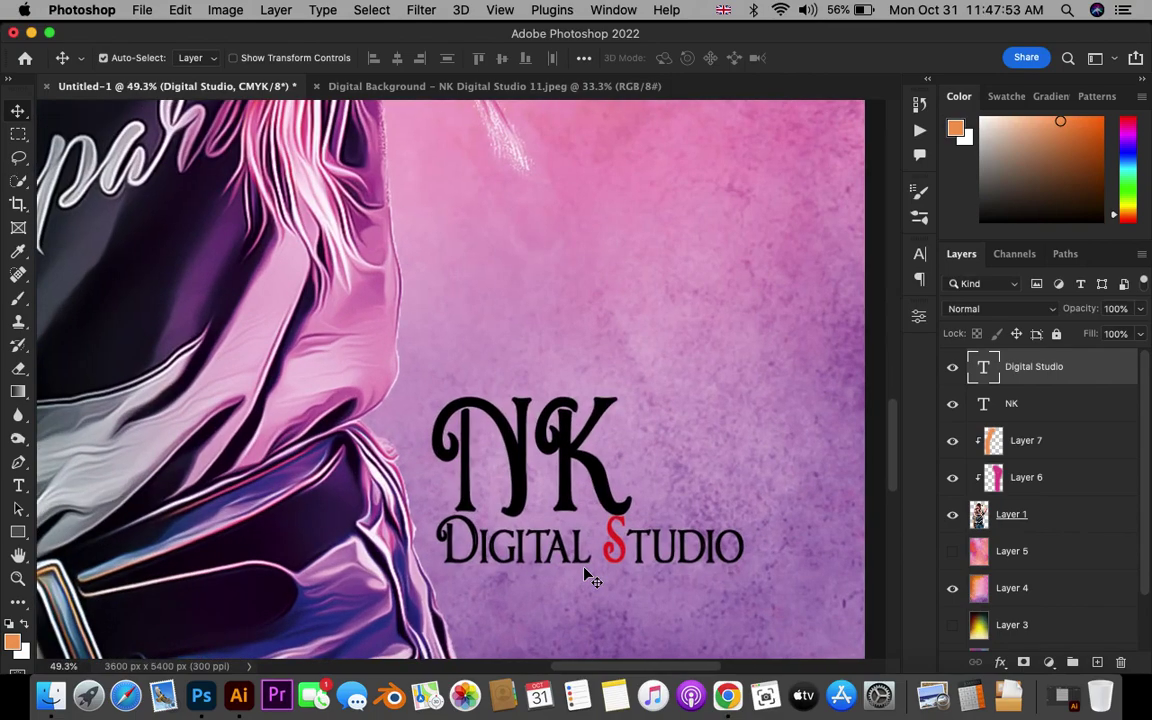
{"action": "scroll", "coordinate": [588, 575], "scroll_direction": "down", "scroll_amount": 1}
{"action": "scroll", "coordinate": [588, 575], "scroll_direction": "down", "scroll_amount": 1}
{"action": "scroll", "coordinate": [588, 575], "scroll_direction": "down", "scroll_amount": 1}
{"action": "scroll", "coordinate": [588, 575], "scroll_direction": "down", "scroll_amount": 1}
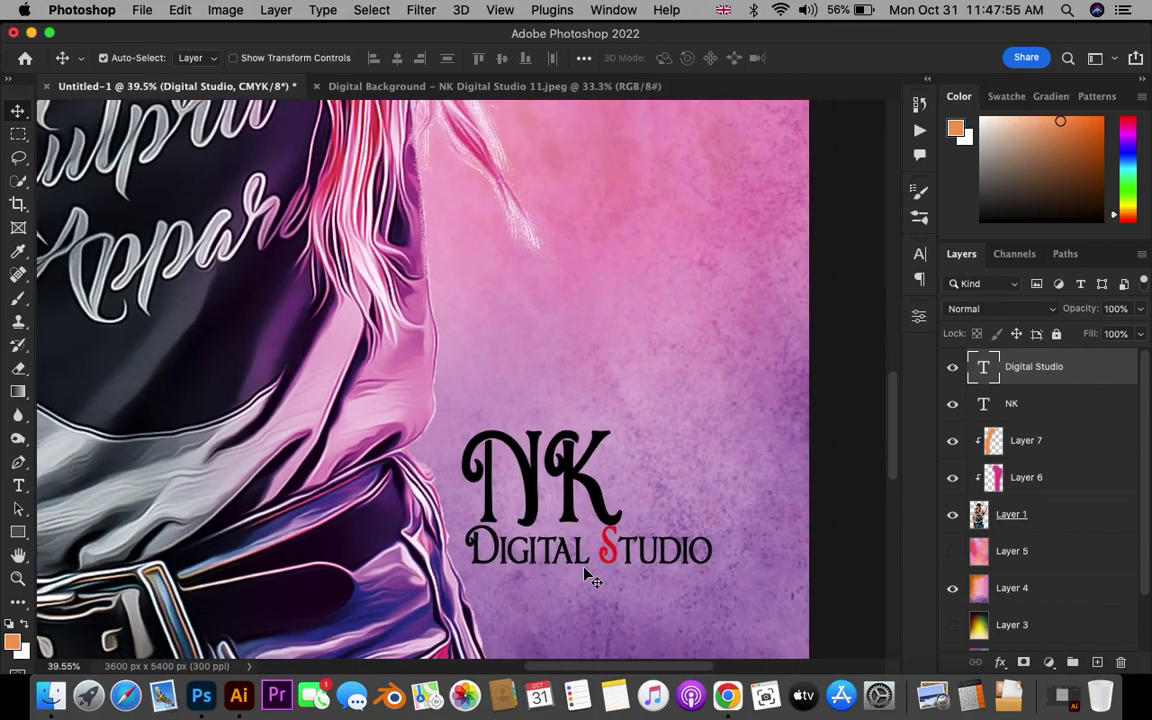
{"action": "scroll", "coordinate": [588, 575], "scroll_direction": "down", "scroll_amount": 2}
{"action": "scroll", "coordinate": [588, 575], "scroll_direction": "down", "scroll_amount": 1}
{"action": "scroll", "coordinate": [588, 575], "scroll_direction": "down", "scroll_amount": 1}
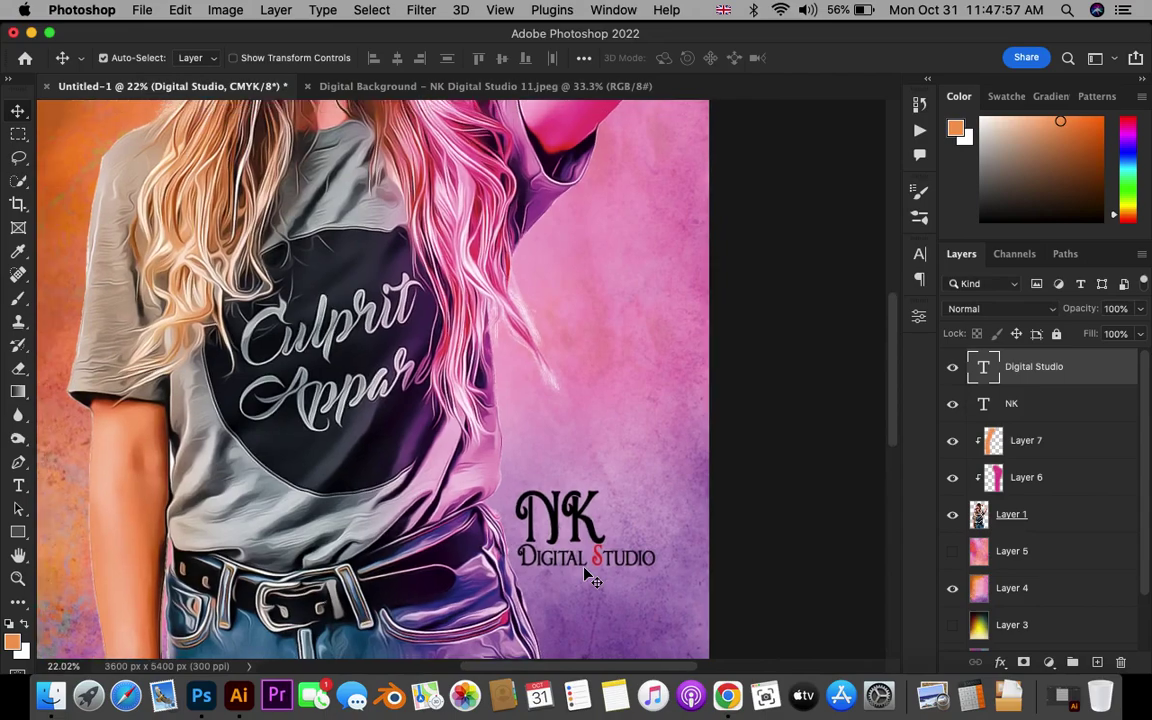
{"action": "scroll", "coordinate": [588, 575], "scroll_direction": "down", "scroll_amount": 1}
{"action": "scroll", "coordinate": [586, 571], "scroll_direction": "down", "scroll_amount": 1}
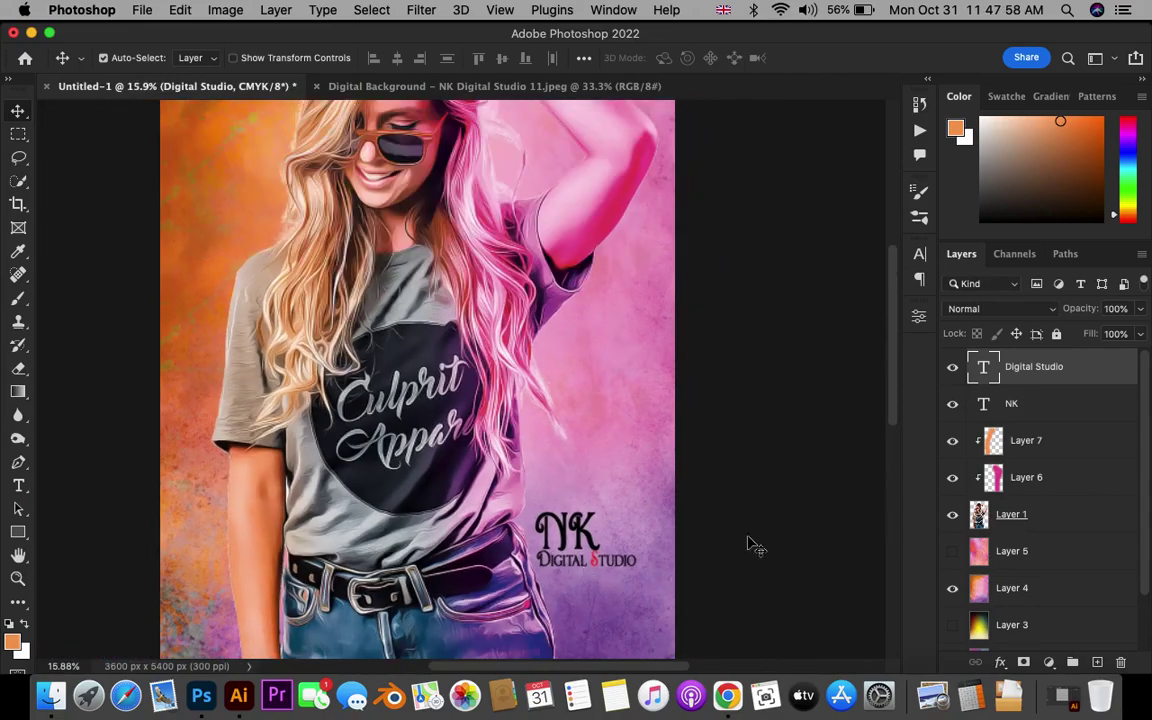
{"action": "left_click", "coordinate": [1021, 411], "text": "shift"}
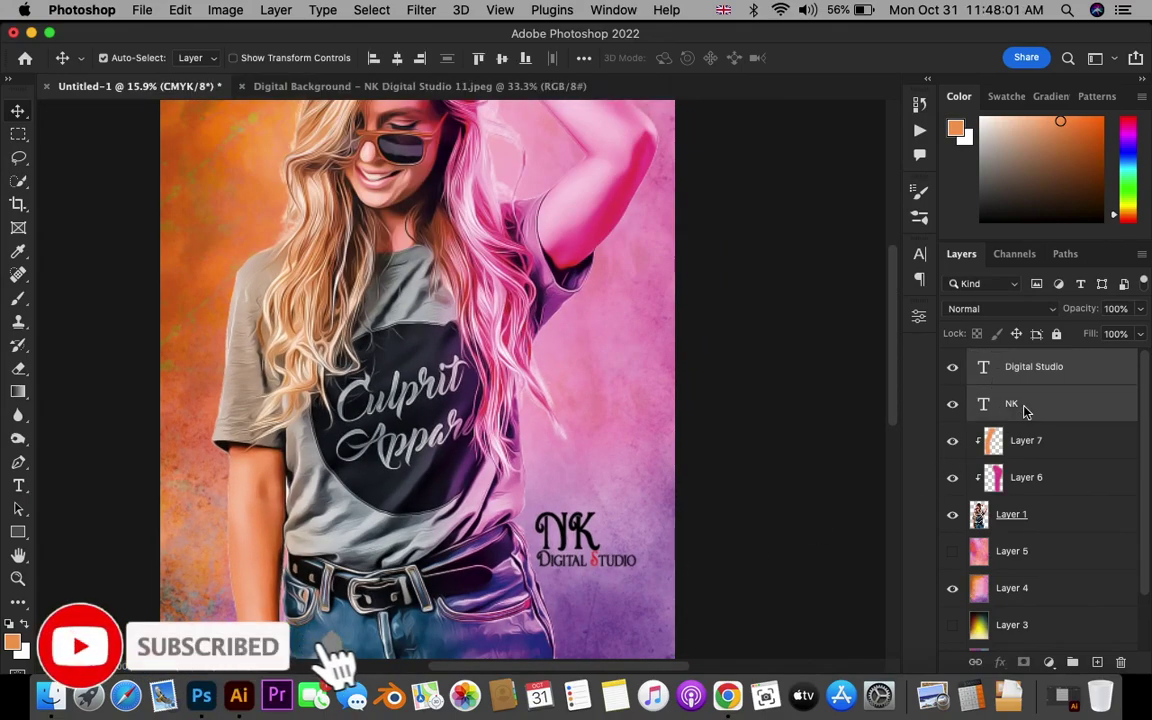
{"action": "key", "text": "super+e"}
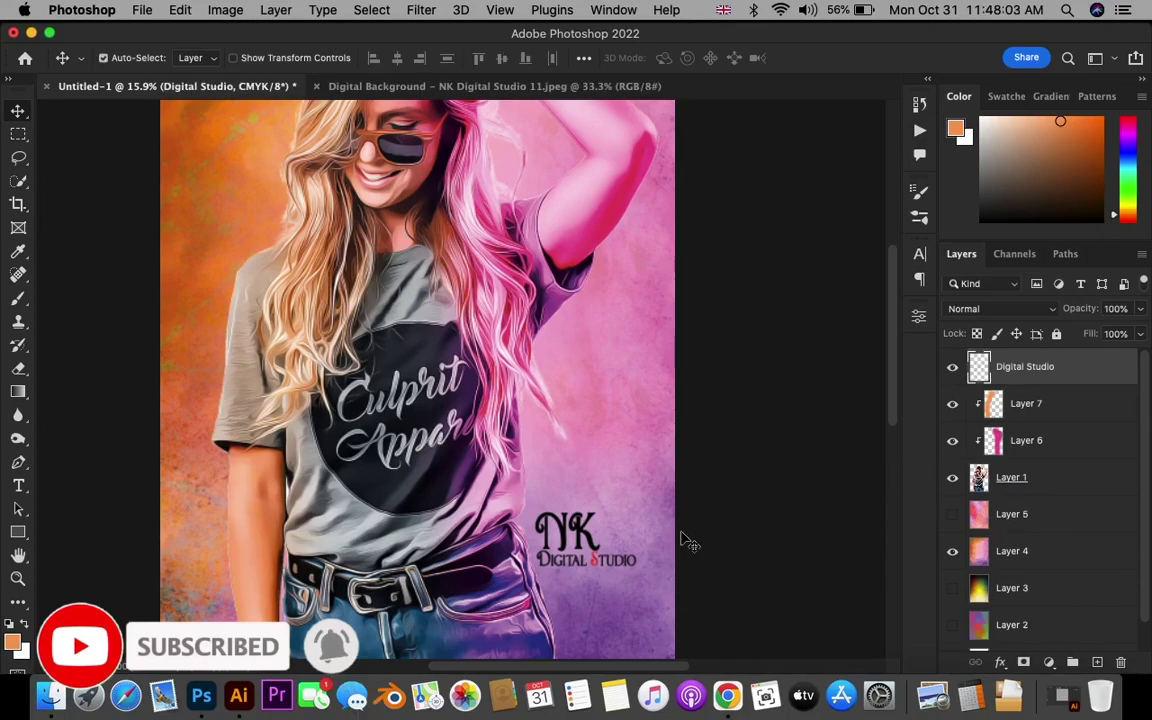
Step: Move the merged signature to the canvas's top-right corner above the raised arm
{"action": "scroll", "coordinate": [663, 535], "scroll_direction": "down", "scroll_amount": 1}
{"action": "scroll", "coordinate": [663, 535], "scroll_direction": "down", "scroll_amount": 1}
{"action": "scroll", "coordinate": [663, 535], "scroll_direction": "down", "scroll_amount": 1}
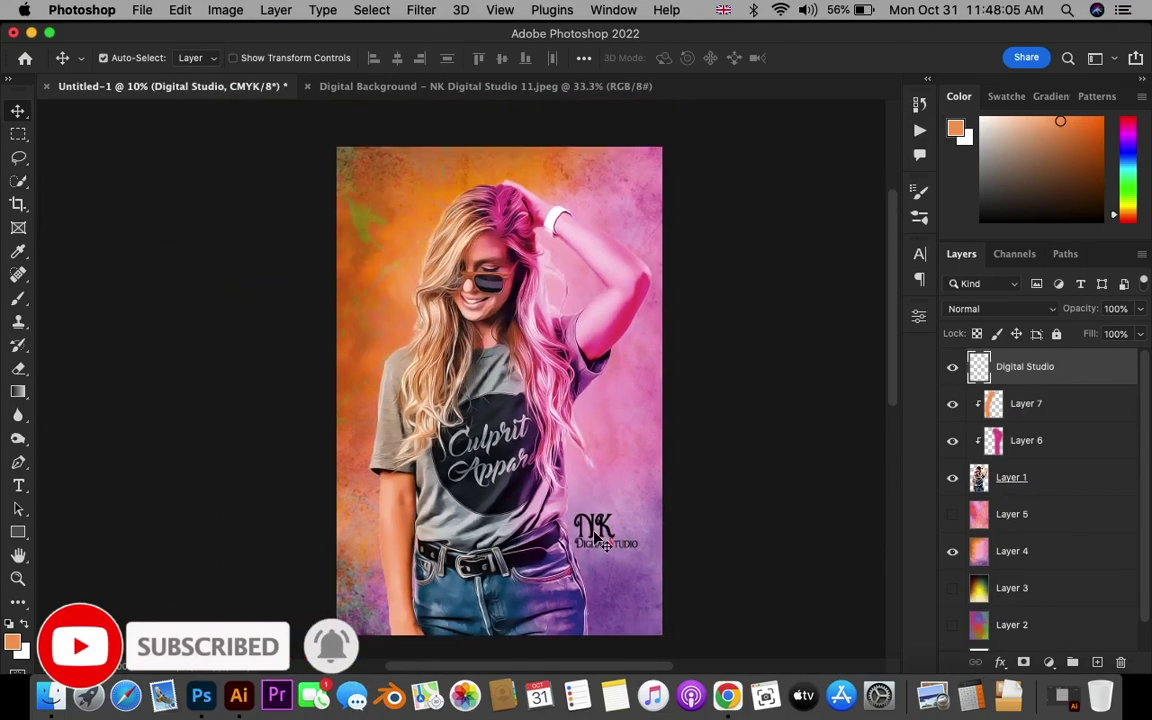
{"action": "left_click_drag", "start_coordinate": [604, 541], "coordinate": [605, 578]}
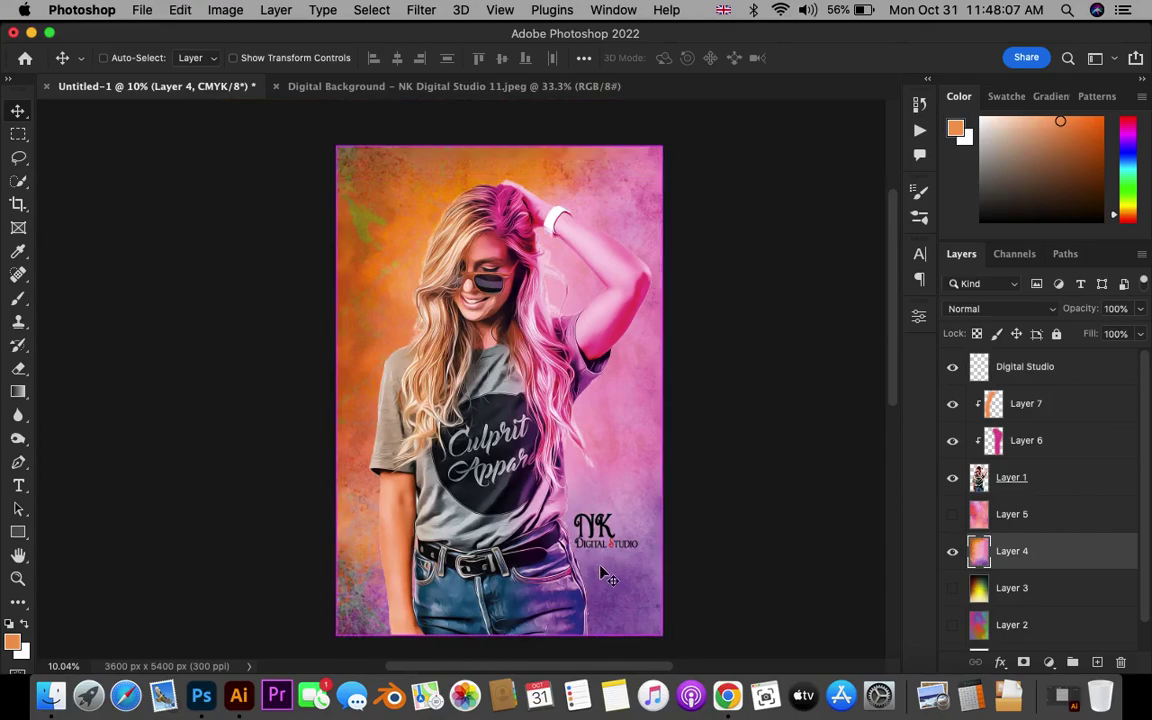
{"action": "mouse_move", "coordinate": [600, 536]}
{"action": "left_mouse_down"}
{"action": "mouse_move", "coordinate": [615, 578]}
{"action": "mouse_move", "coordinate": [609, 188]}
{"action": "left_mouse_up"}
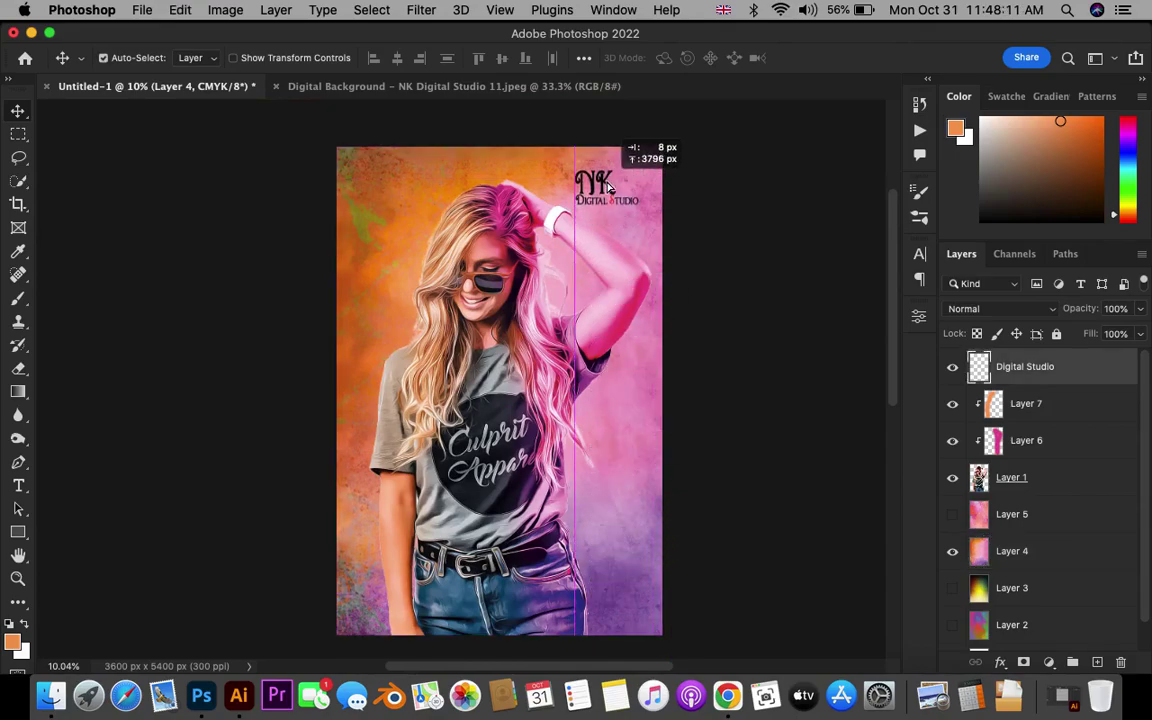
{"action": "left_click", "coordinate": [674, 226]}
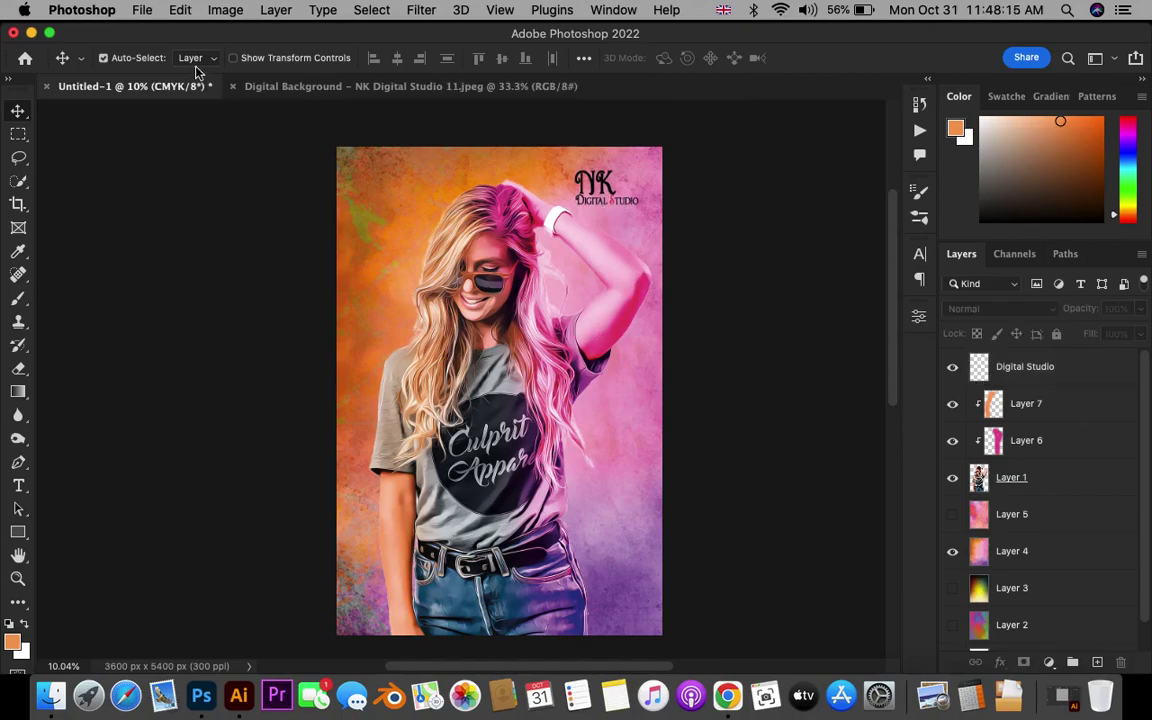
{"action": "left_click", "coordinate": [142, 10]}
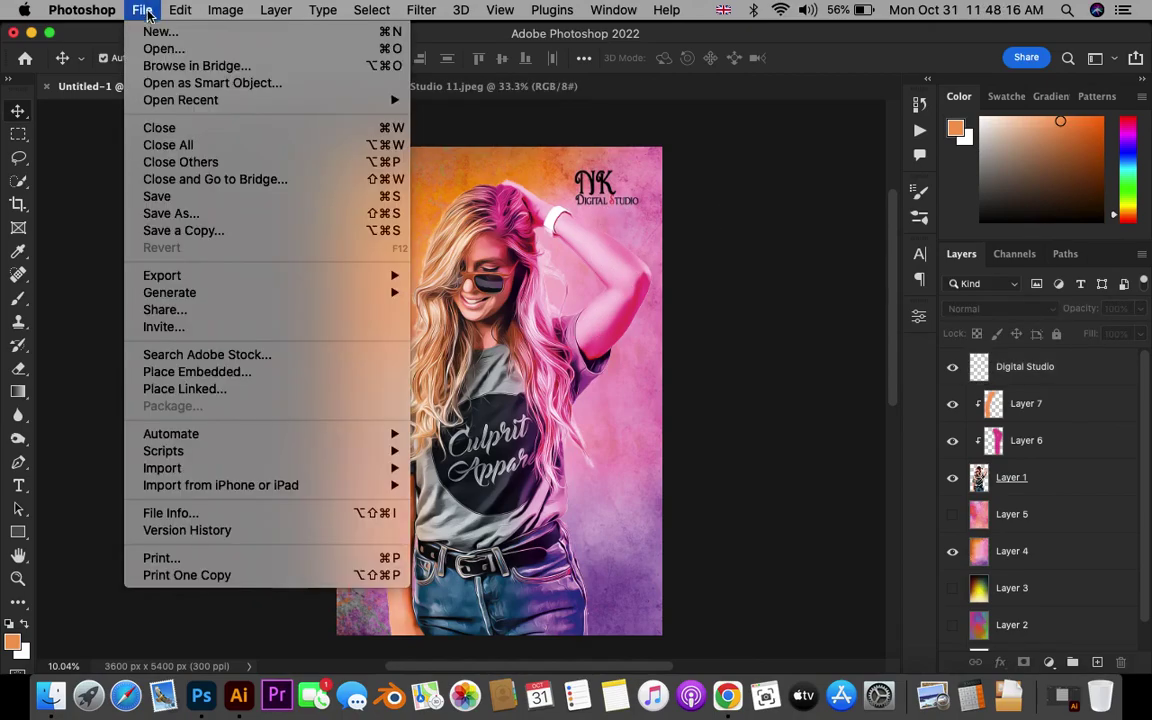
Step: Start saving a copy of the painting named 'Digital paint (girl)'
{"action": "left_click", "coordinate": [190, 218]}
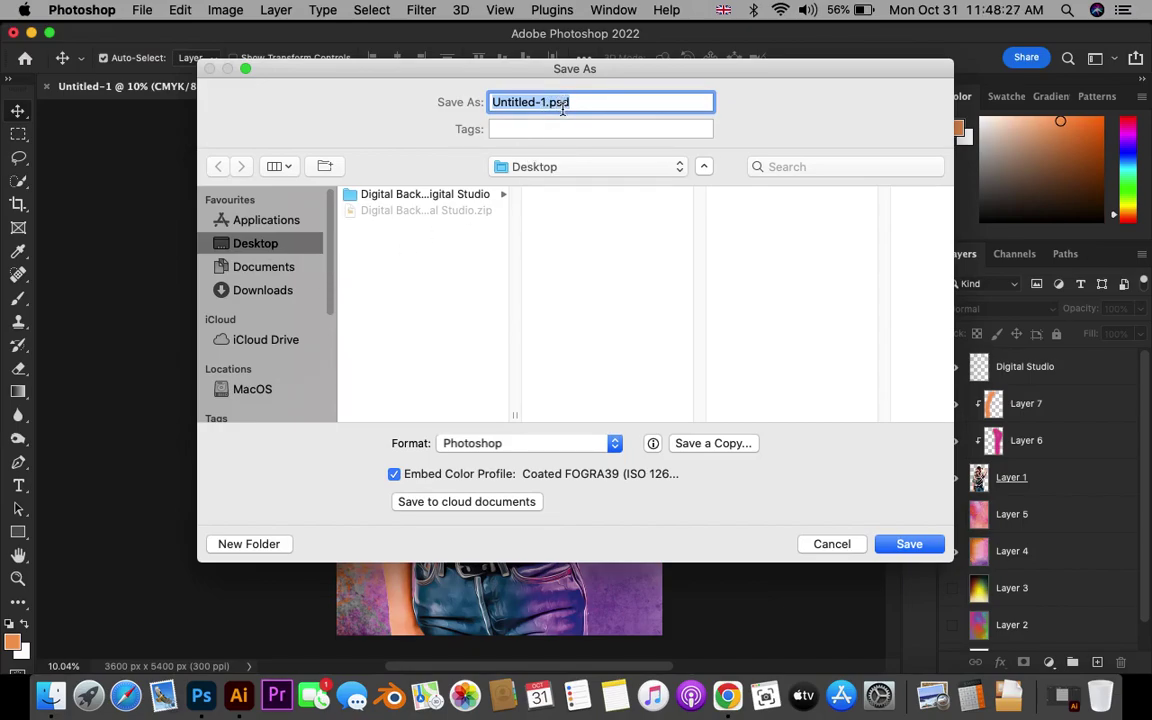
{"action": "type", "text": "Digital"}
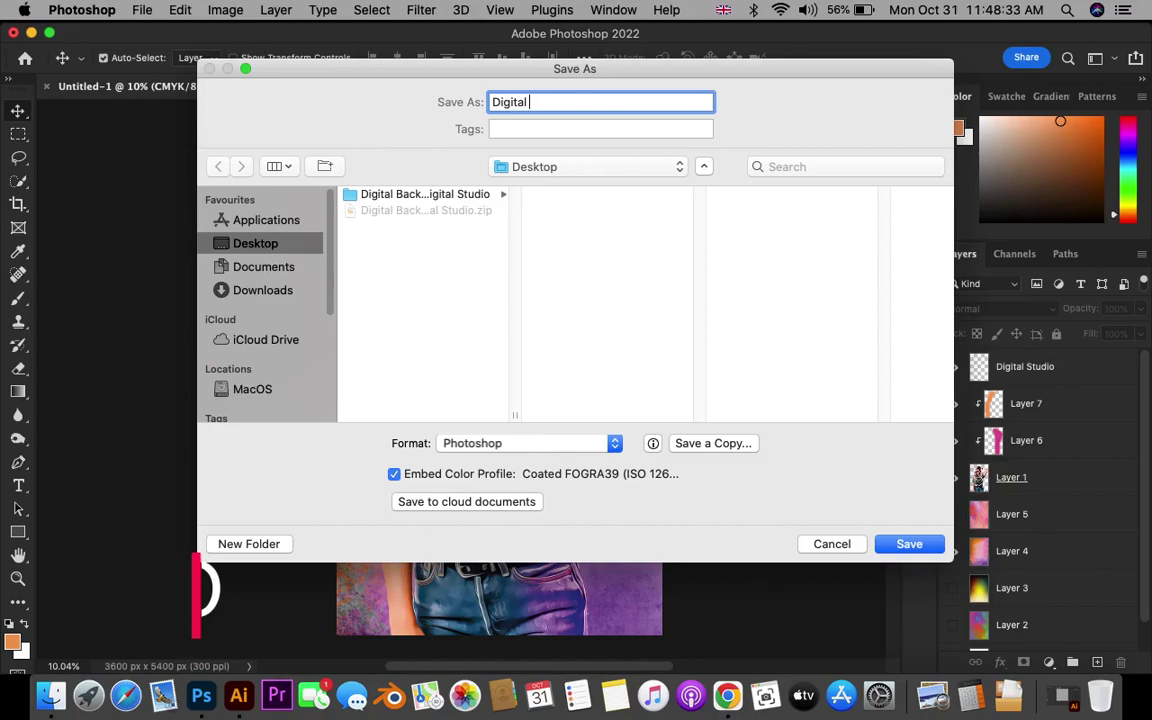
{"action": "type", "text": "paint (girl"}
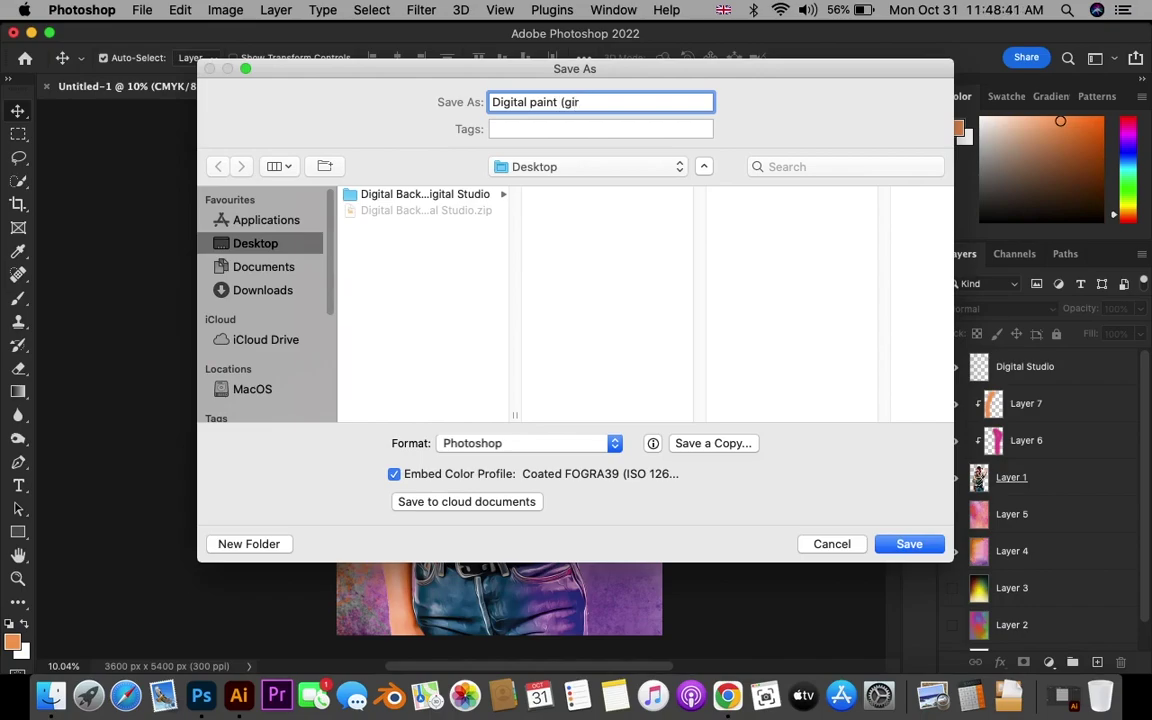
{"action": "left_click", "coordinate": [559, 442]}
{"action": "left_click", "coordinate": [719, 446]}
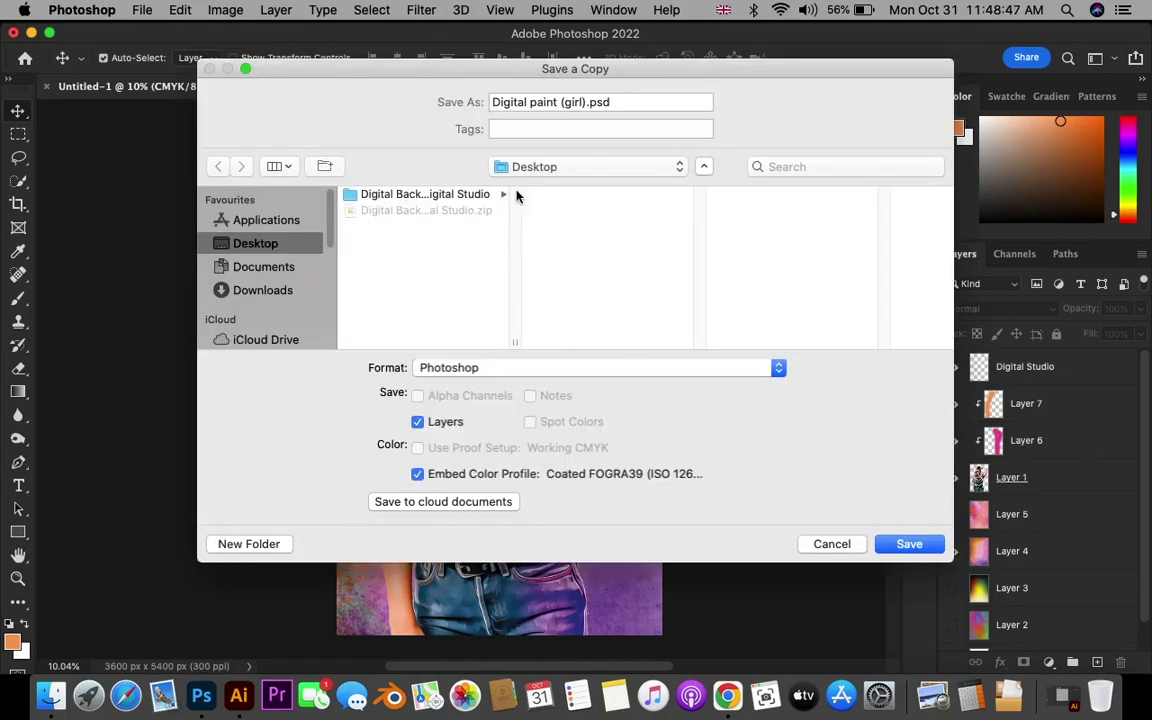
Step: Save it to the Desktop as a Maximum-quality JPEG, then minimize Photoshop
{"action": "left_click", "coordinate": [604, 369]}
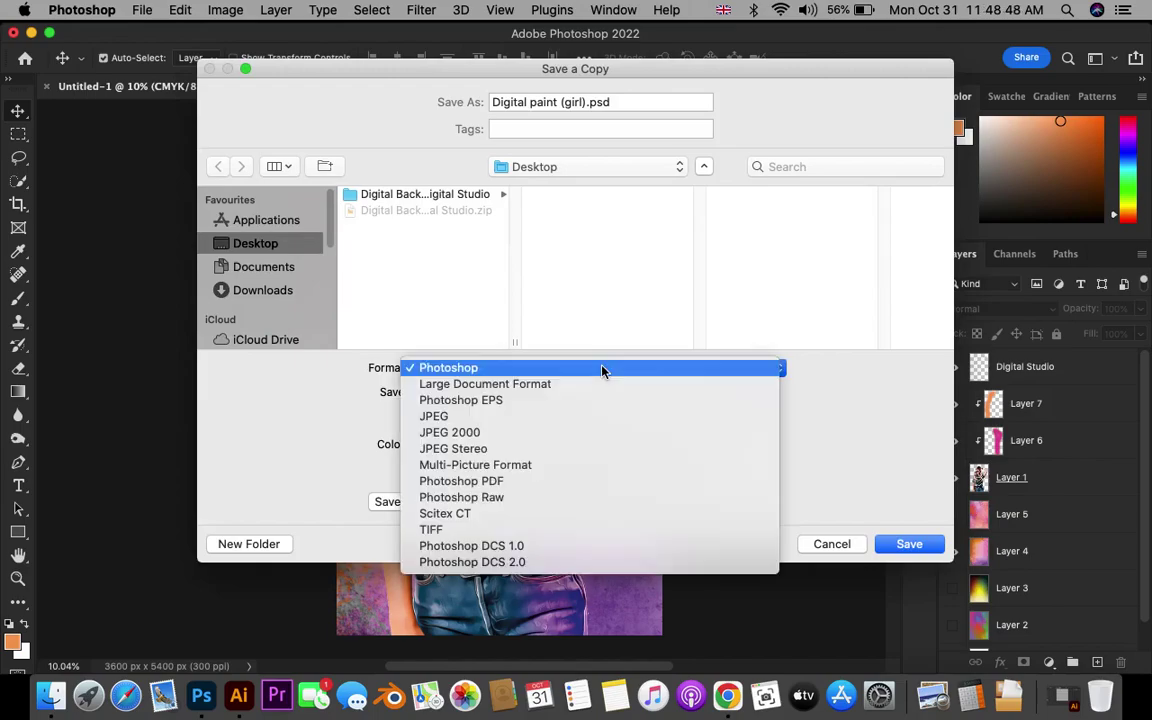
{"action": "left_click", "coordinate": [475, 417]}
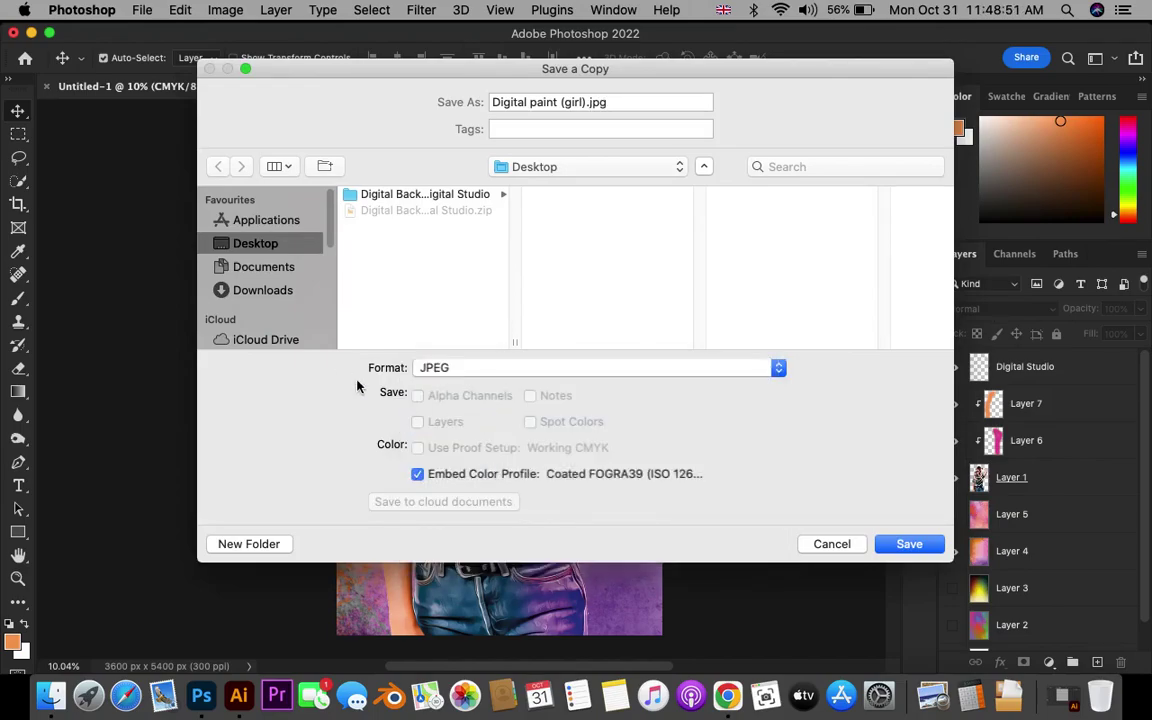
{"action": "left_click", "coordinate": [897, 546]}
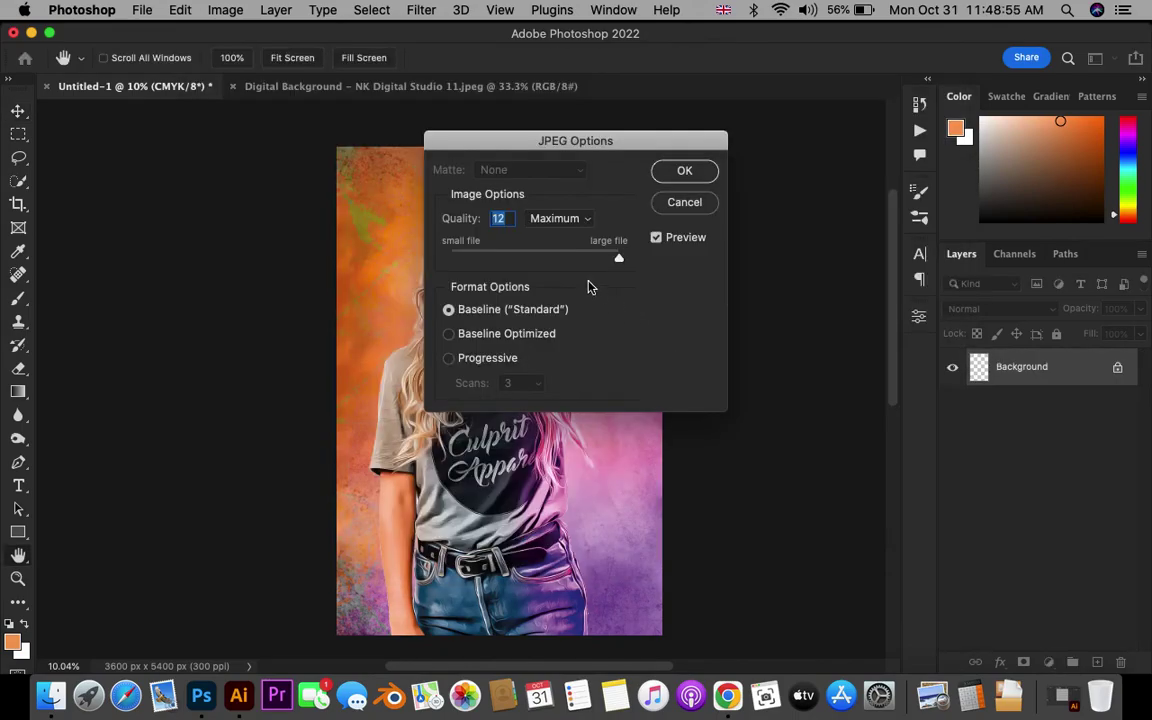
{"action": "left_click", "coordinate": [680, 173]}
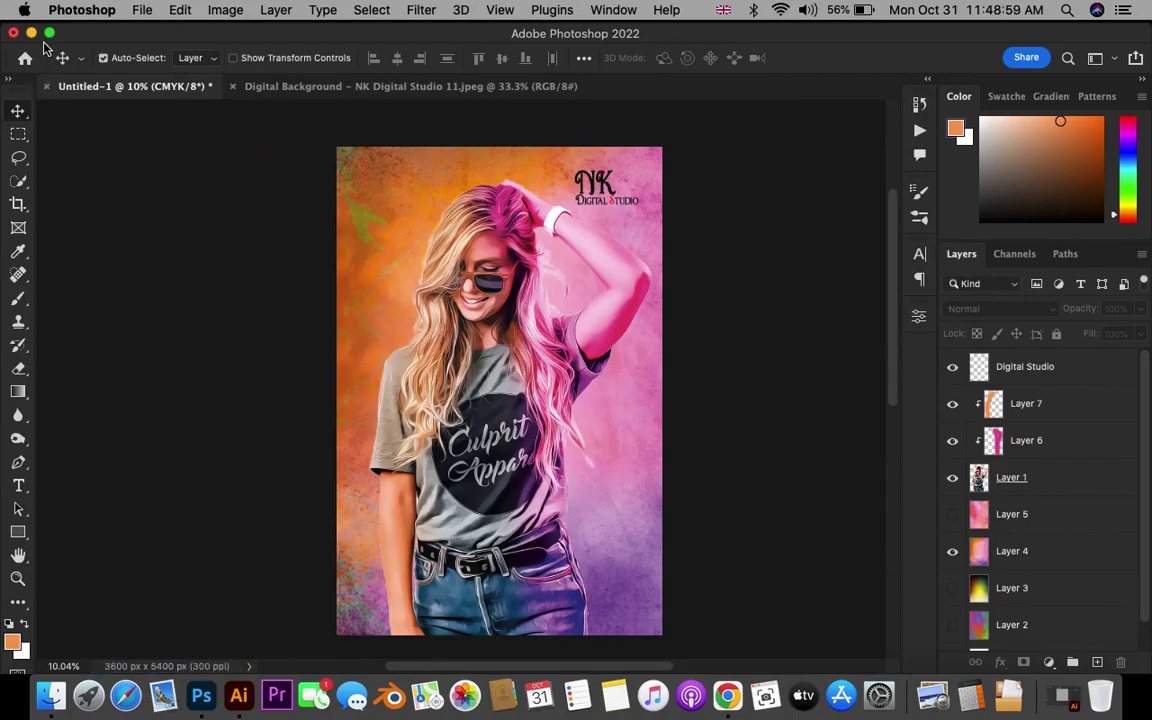
{"action": "left_click", "coordinate": [31, 33]}
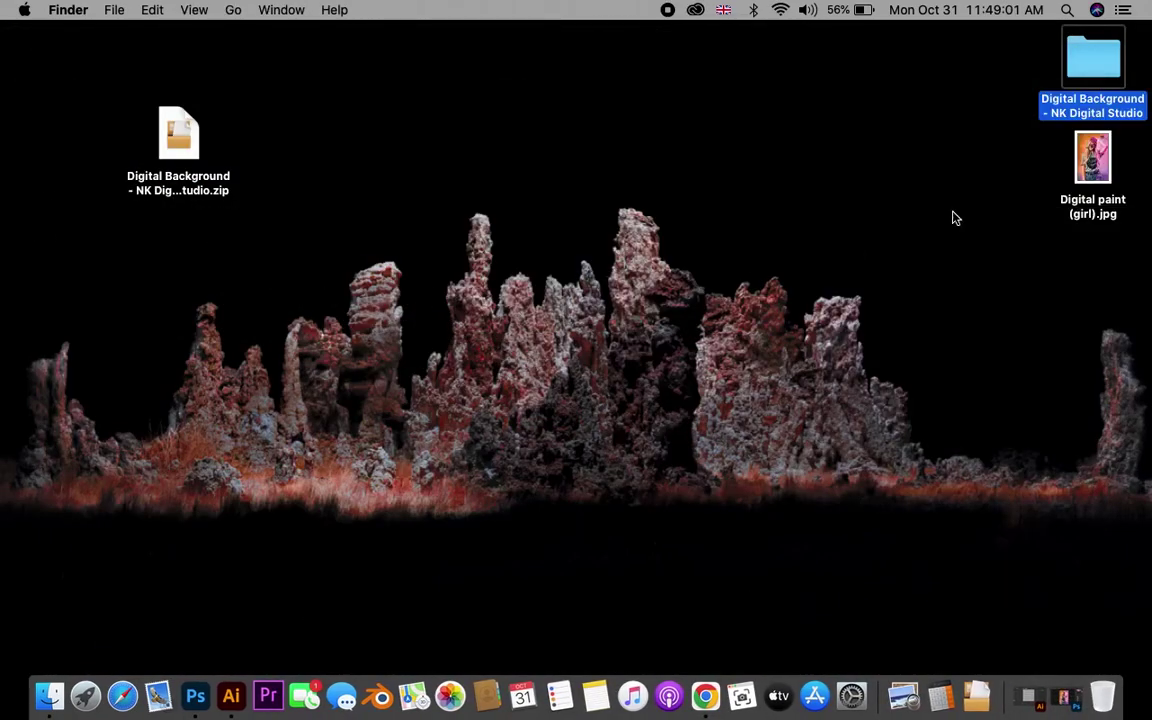
{"action": "left_click", "coordinate": [1104, 177]}
{"action": "double_click", "coordinate": [1104, 177]}
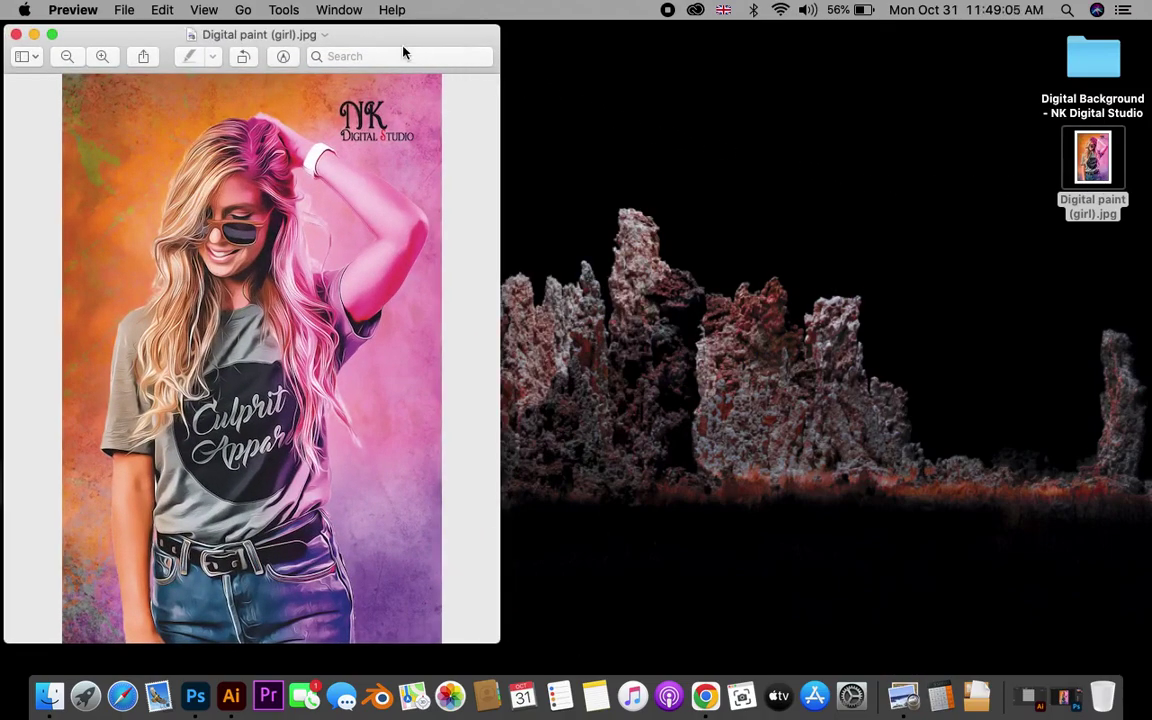
{"action": "left_click_drag", "start_coordinate": [403, 48], "coordinate": [711, 44]}
{"action": "left_click", "coordinate": [411, 54]}
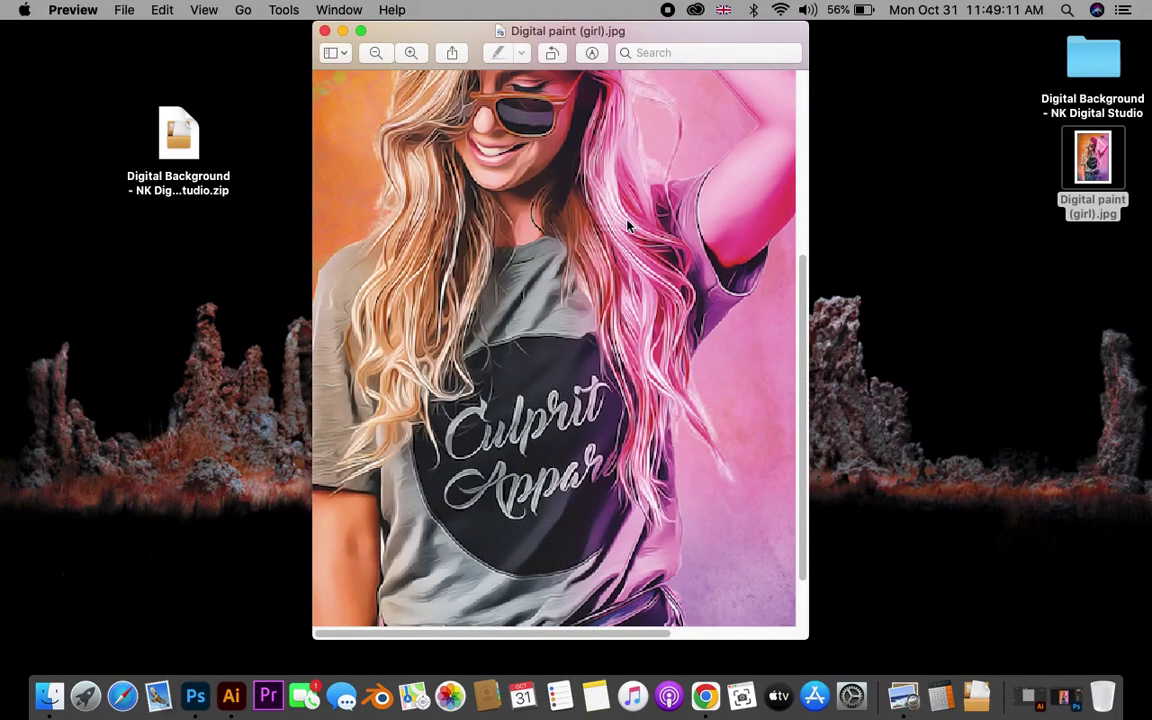
{"action": "key", "text": "super+plus"}
{"action": "scroll", "coordinate": [591, 179], "scroll_direction": "up", "scroll_amount": 1}
{"action": "scroll", "coordinate": [594, 183], "scroll_direction": "up", "scroll_amount": 1}
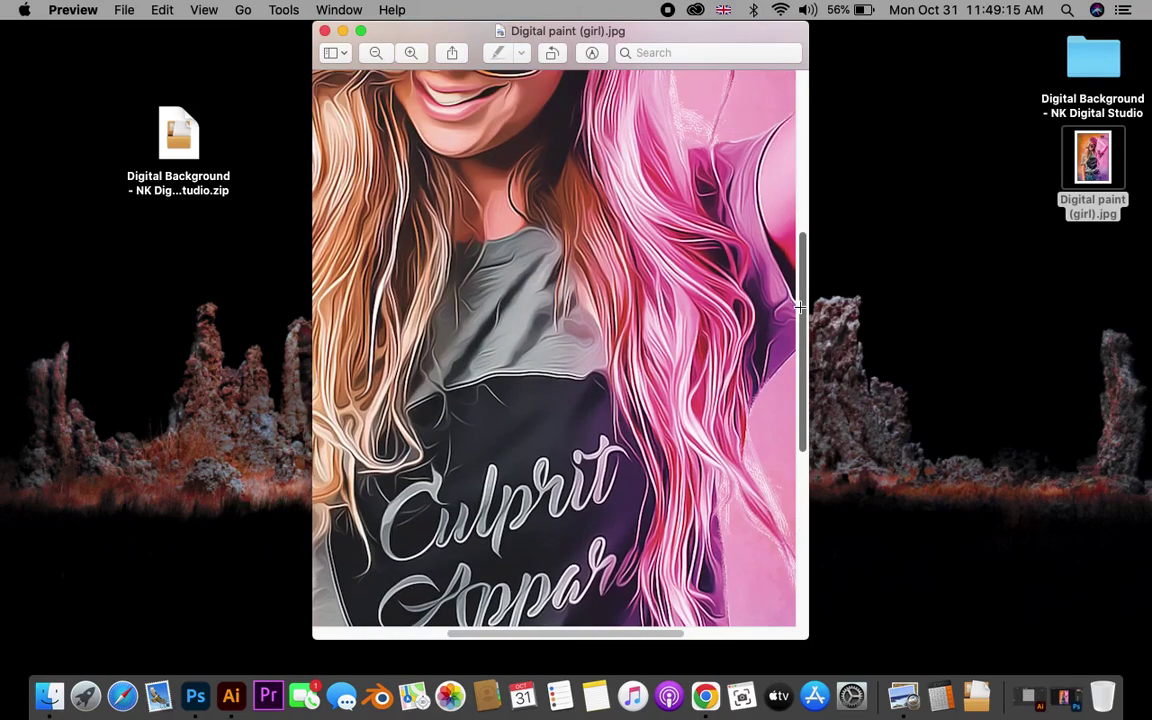
{"action": "left_click_drag", "start_coordinate": [803, 310], "coordinate": [799, 150]}
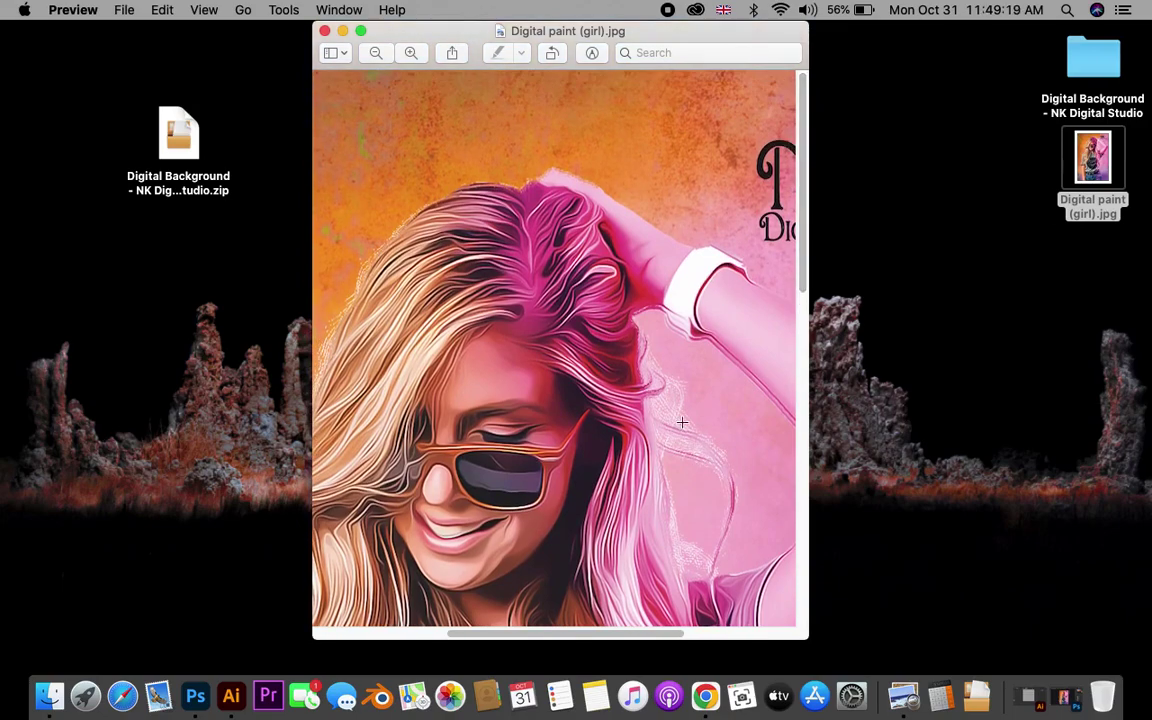
{"action": "mouse_move", "coordinate": [619, 630]}
{"action": "left_mouse_down"}
{"action": "mouse_move", "coordinate": [753, 624]}
{"action": "mouse_move", "coordinate": [569, 617]}
{"action": "left_mouse_up"}
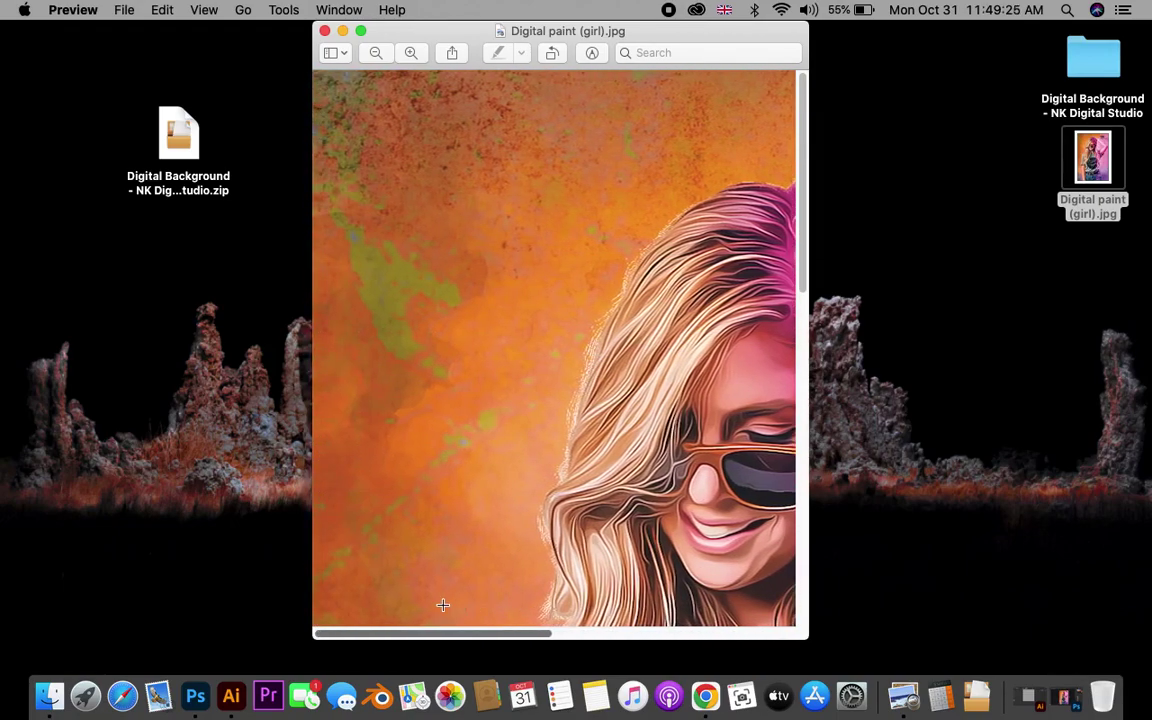
{"action": "scroll", "coordinate": [445, 605], "scroll_direction": "right", "scroll_amount": 3}
{"action": "scroll", "coordinate": [445, 605], "scroll_direction": "right", "scroll_amount": 3}
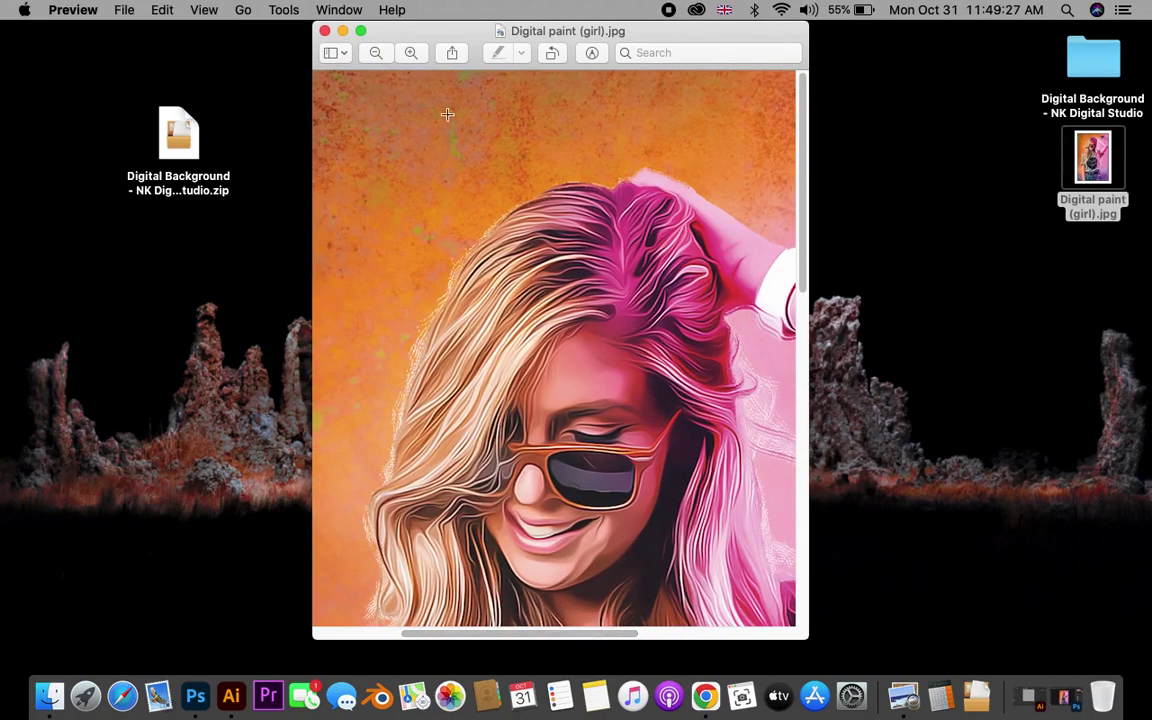
{"action": "left_click", "coordinate": [386, 59]}
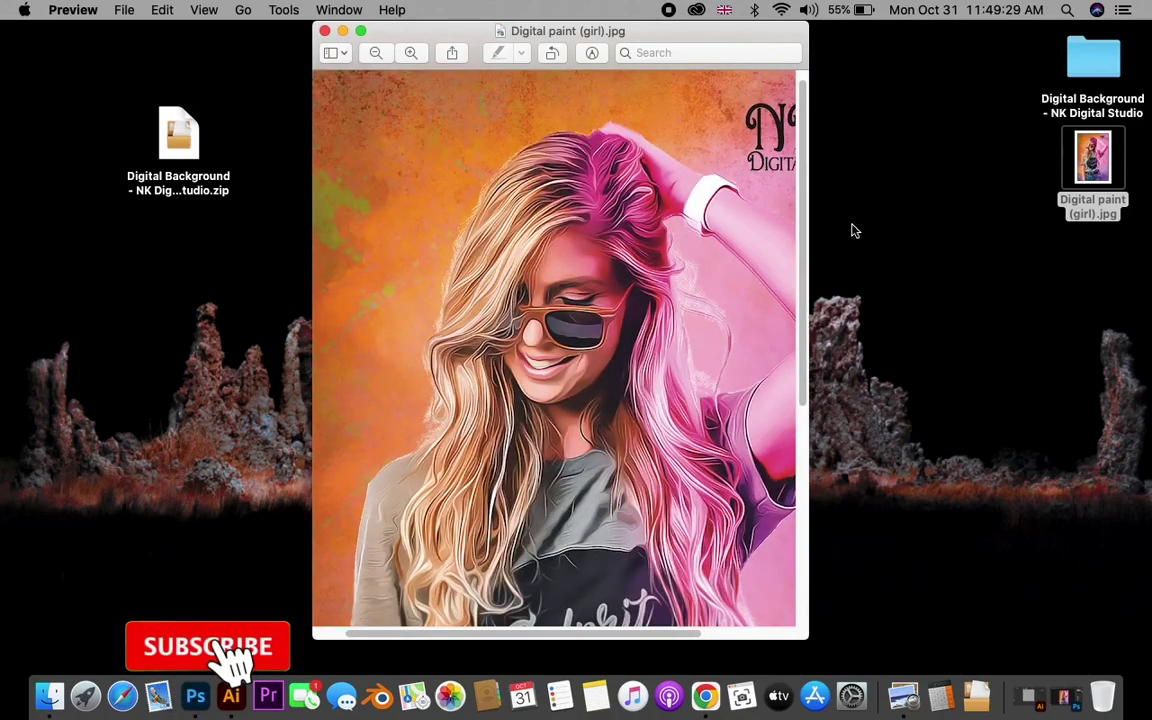
{"action": "left_click_drag", "start_coordinate": [797, 210], "coordinate": [797, 447]}
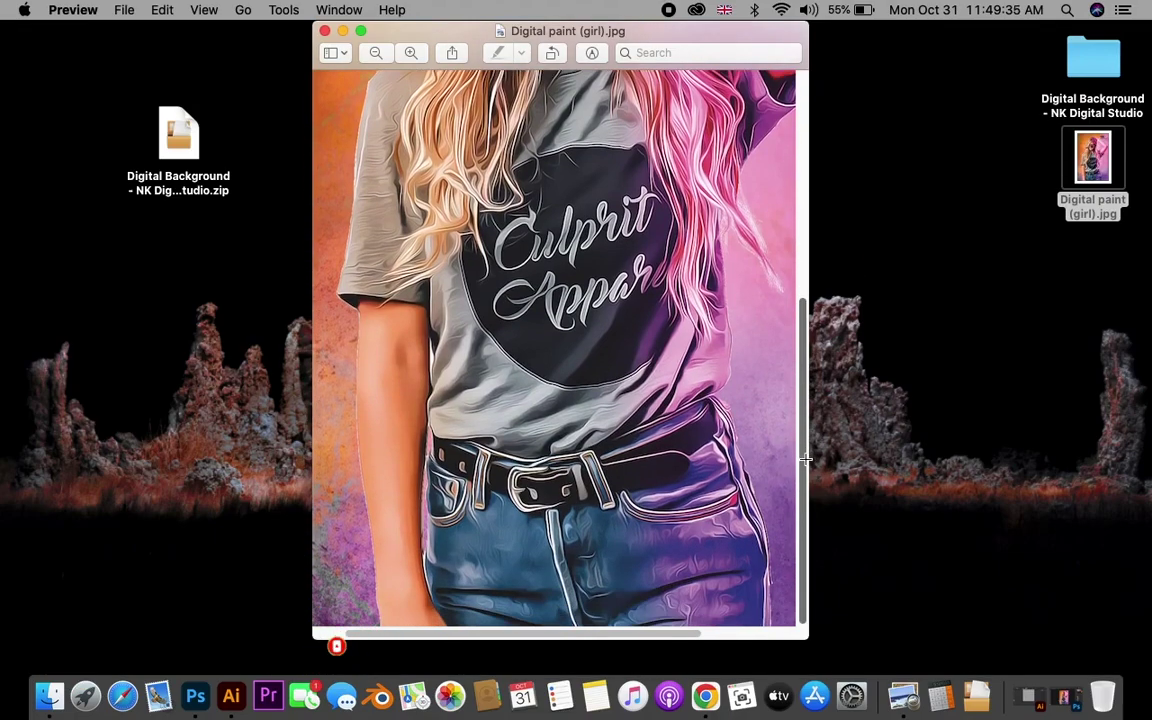
{"action": "left_click", "coordinate": [378, 55]}
{"action": "left_click", "coordinate": [377, 54]}
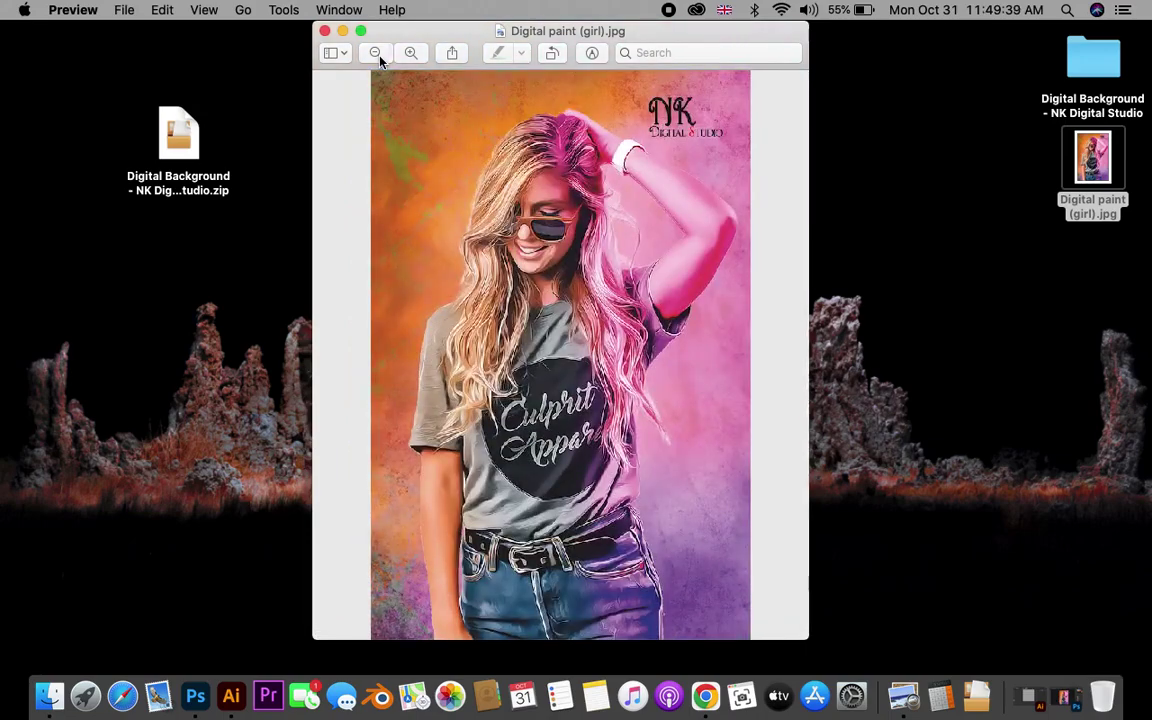
{"action": "left_click", "coordinate": [377, 54]}
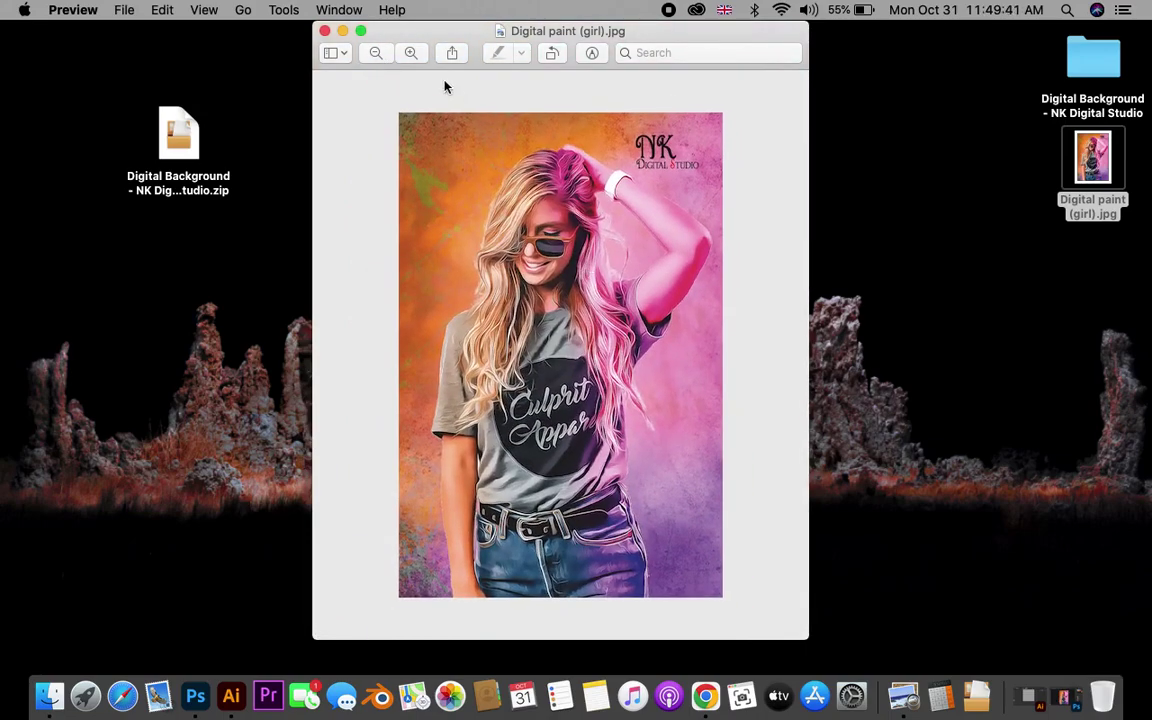
{"action": "left_click", "coordinate": [325, 32]}
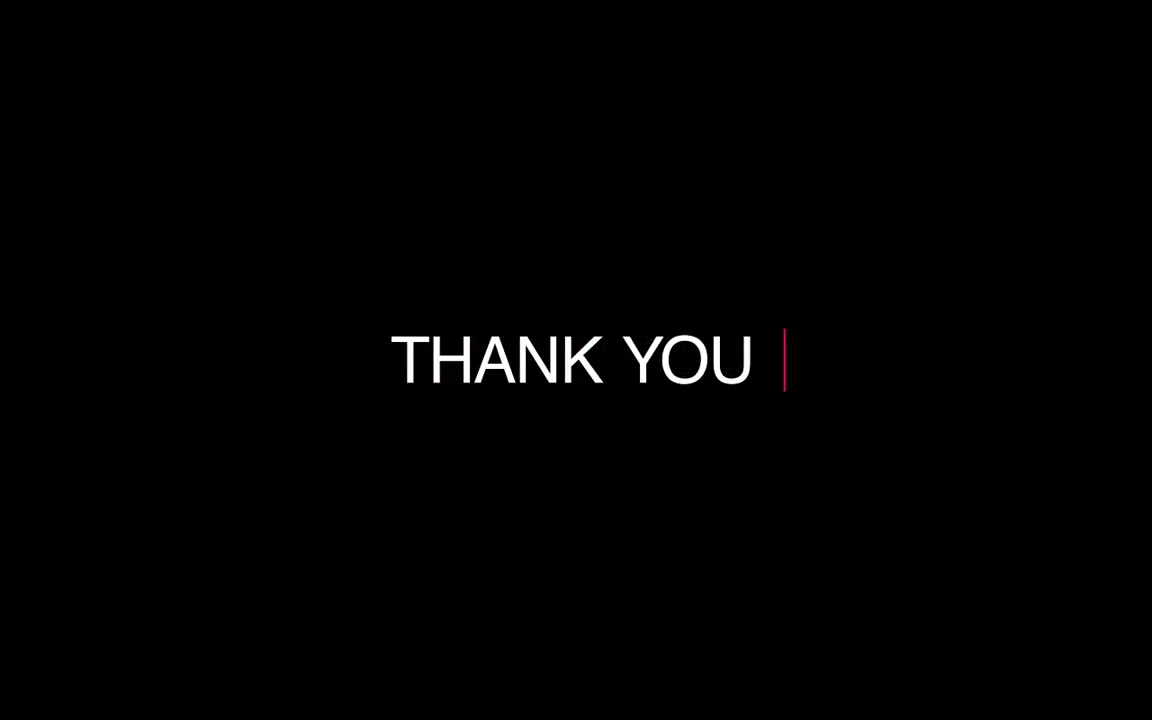